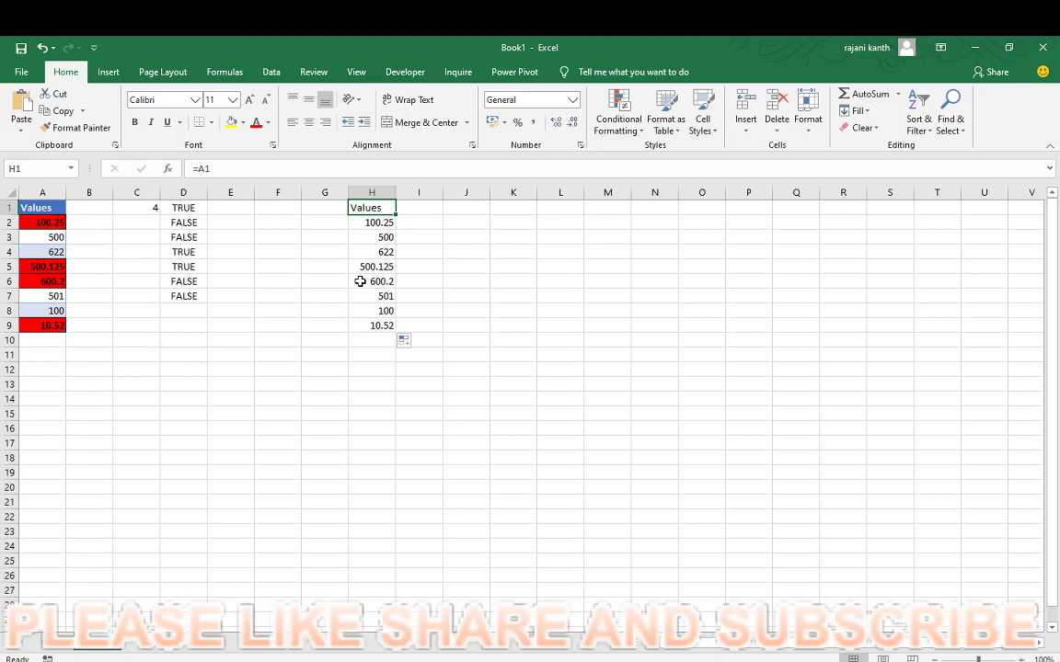
# Add 11.25 and 1000 below 10.52 in the Values table; 11.25 turns red and 1000 stays unshaded.
pyautogui.click(483, 256)
pyautogui.click(485, 264)
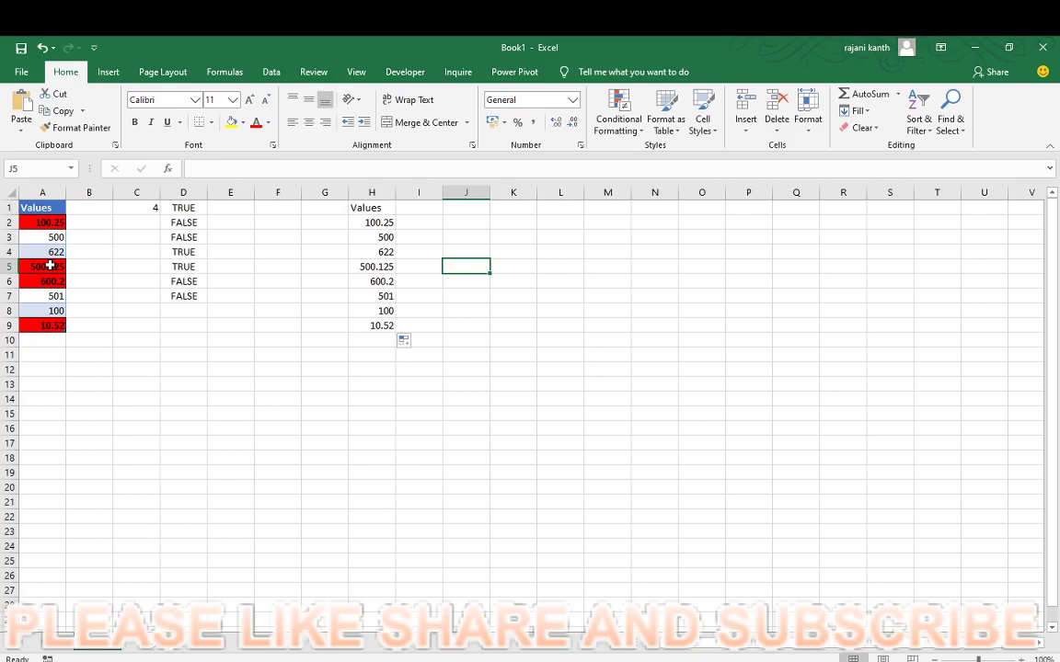
pyautogui.press('Left')
pyautogui.press('Left')
pyautogui.press('Left')
pyautogui.press('Left')
pyautogui.press('Left')
pyautogui.press('Left')
pyautogui.press('Left')
pyautogui.press('Left')
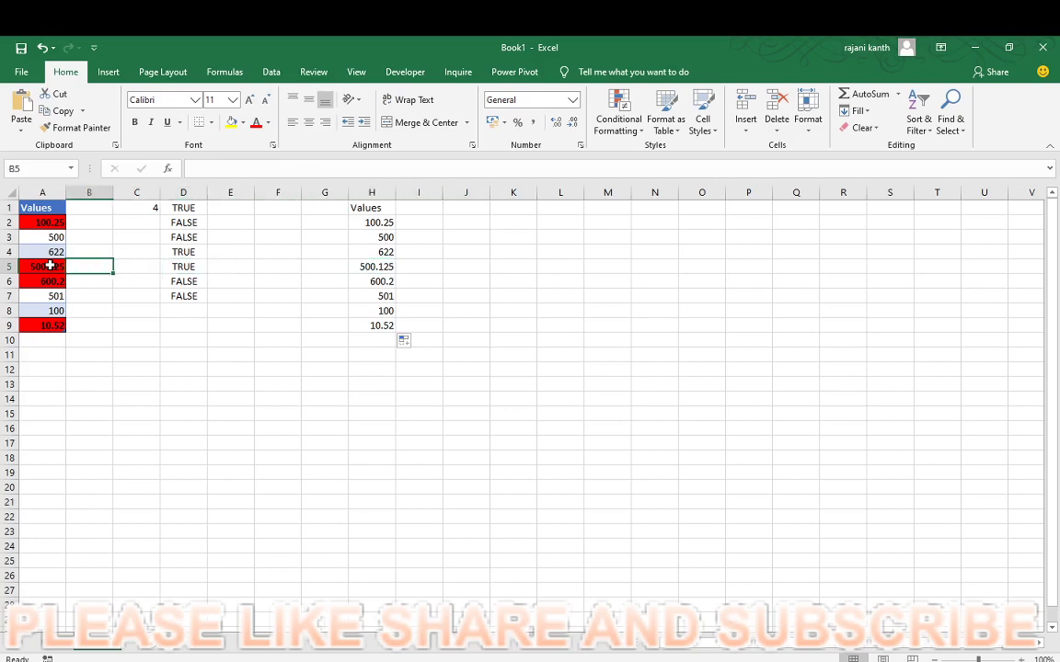
pyautogui.press('Down')
pyautogui.press('Down')
pyautogui.press('Down')
pyautogui.press('Down')
pyautogui.press('Left')
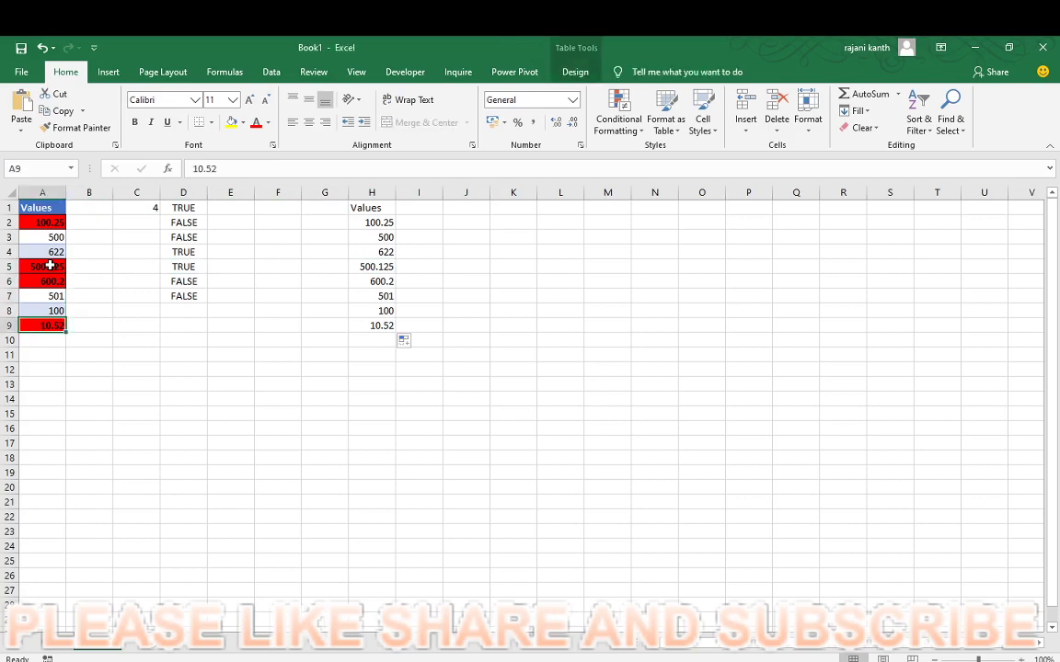
pyautogui.press('Down')
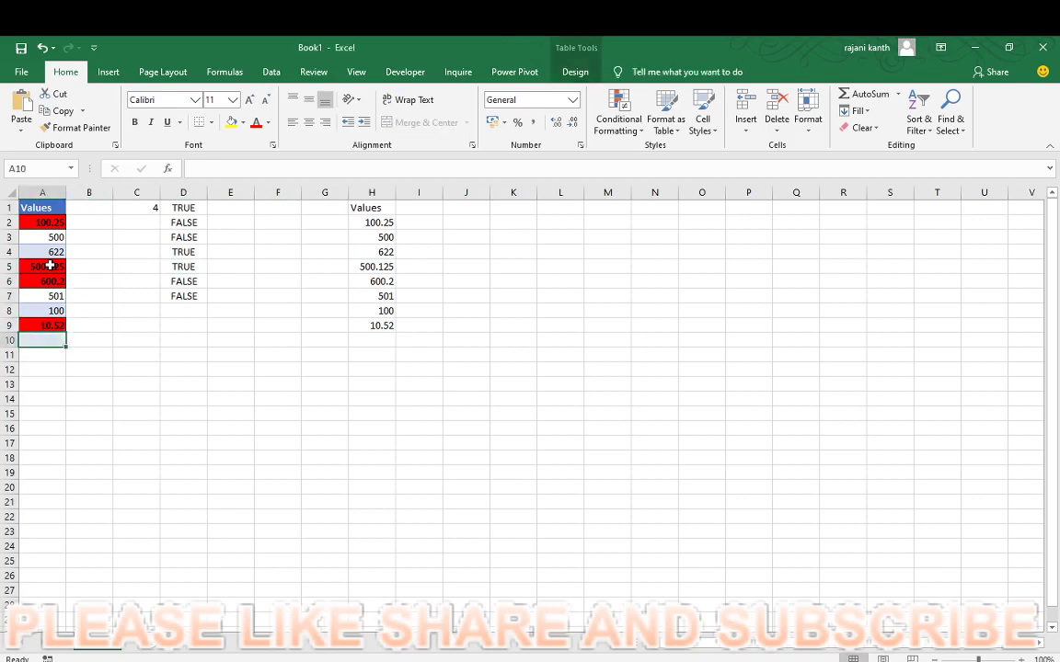
pyautogui.write('11.25')
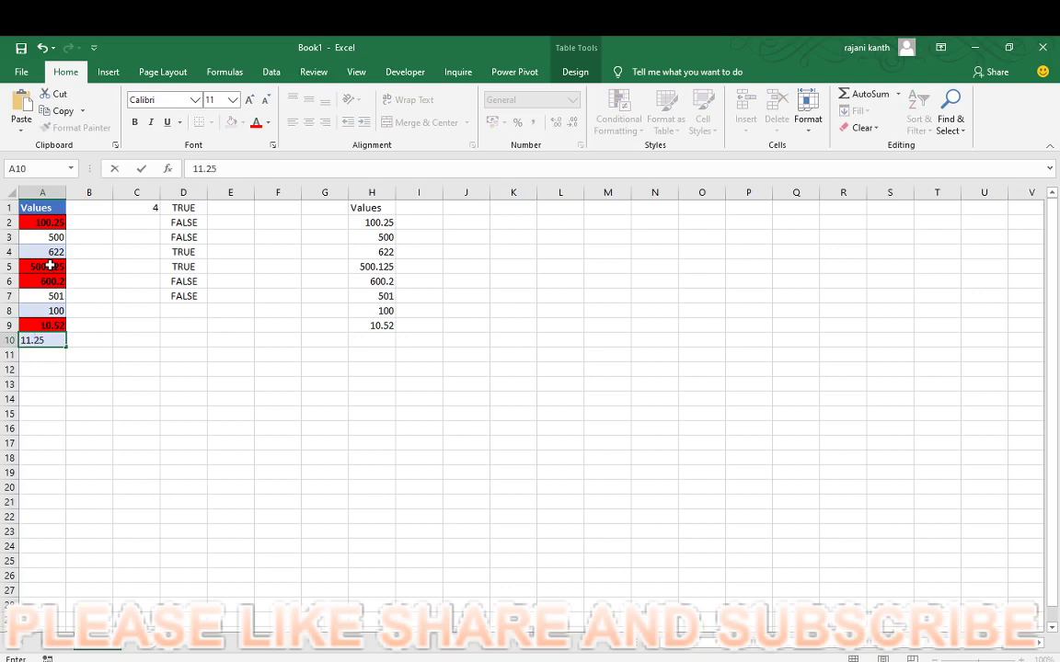
pyautogui.press('Return')
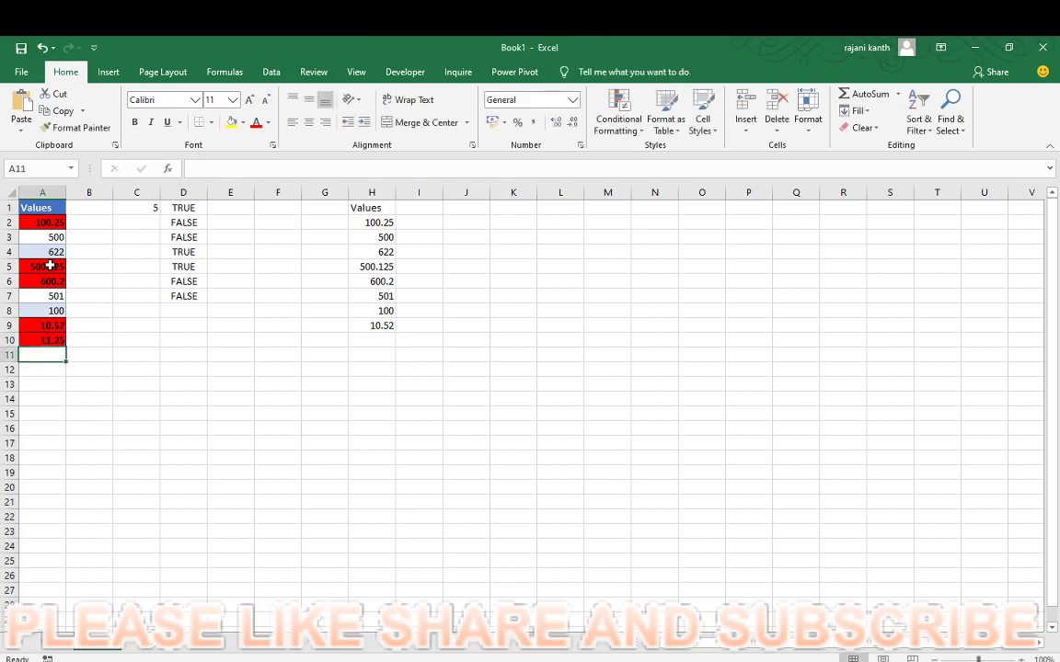
pyautogui.write('1000')
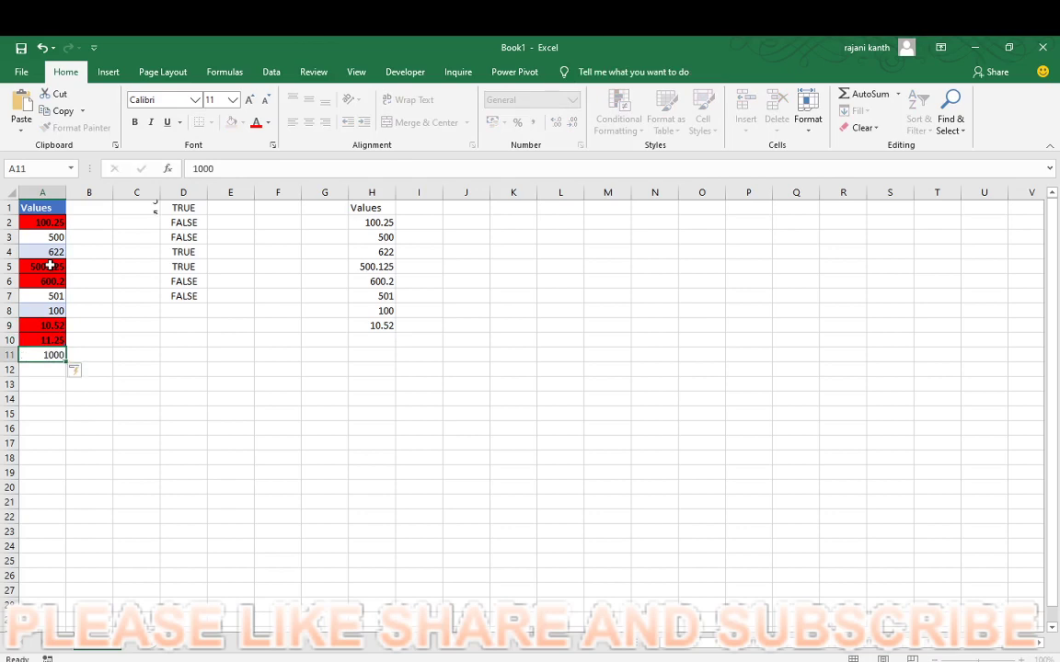
pyautogui.press('Return')
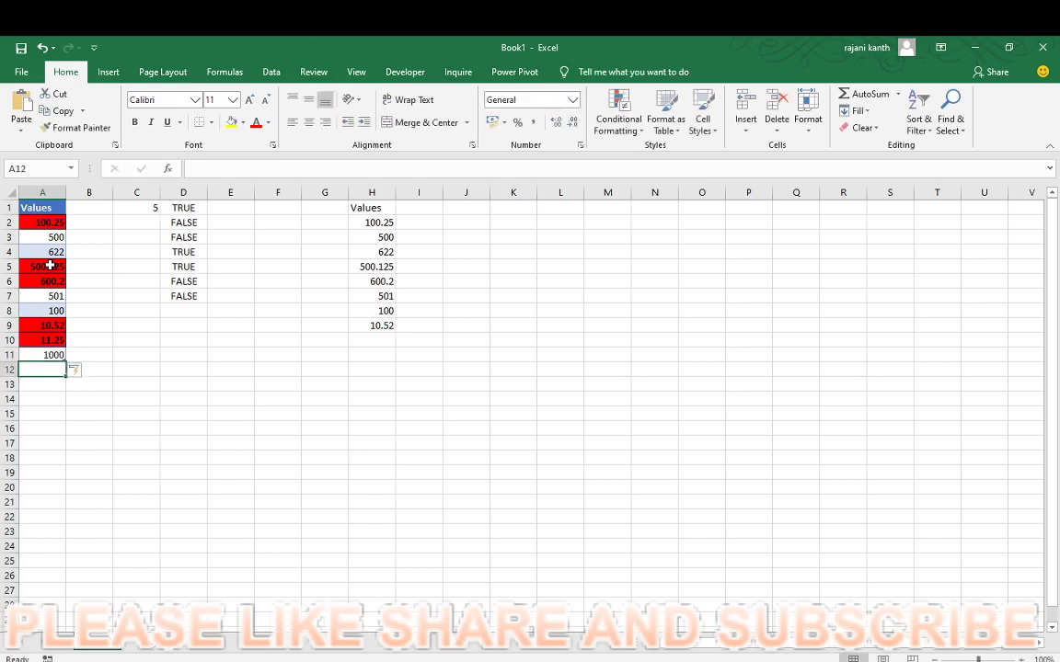
# Enter =SEARCH(".",H2) in I2 to find the decimal point's position, returning 4.
pyautogui.press('Right')
pyautogui.press('Right')
pyautogui.press('Right')
pyautogui.press('Right')
pyautogui.press('Right')
pyautogui.press('Right')
pyautogui.press('Right')
pyautogui.press('Right')
pyautogui.press('Right')
pyautogui.press('Right')
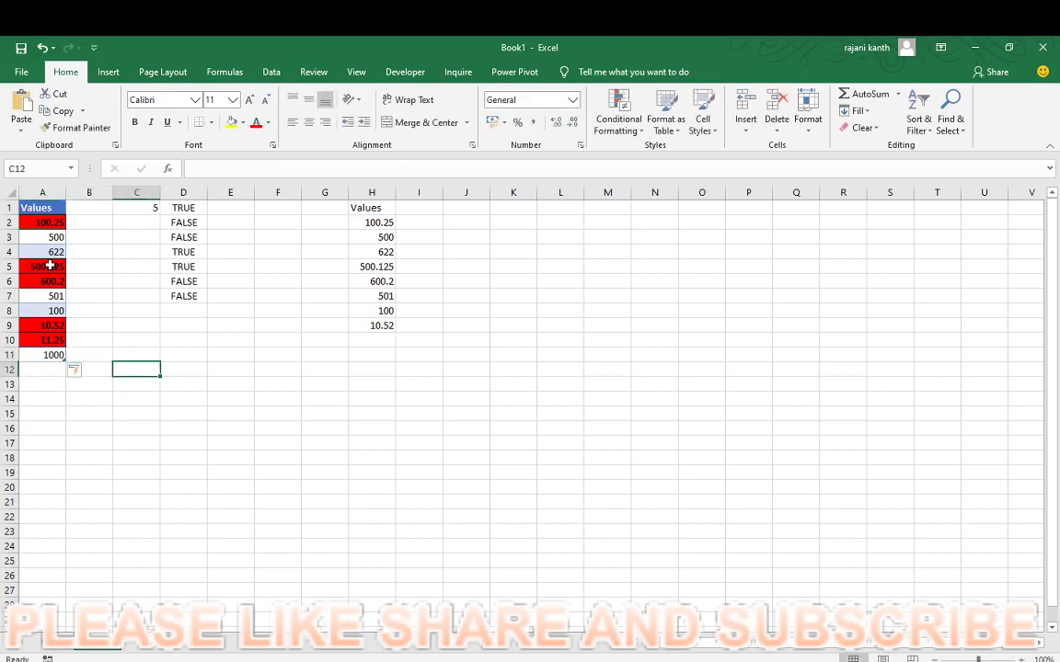
pyautogui.press('Left')
pyautogui.press('Left')
pyautogui.press('Left')
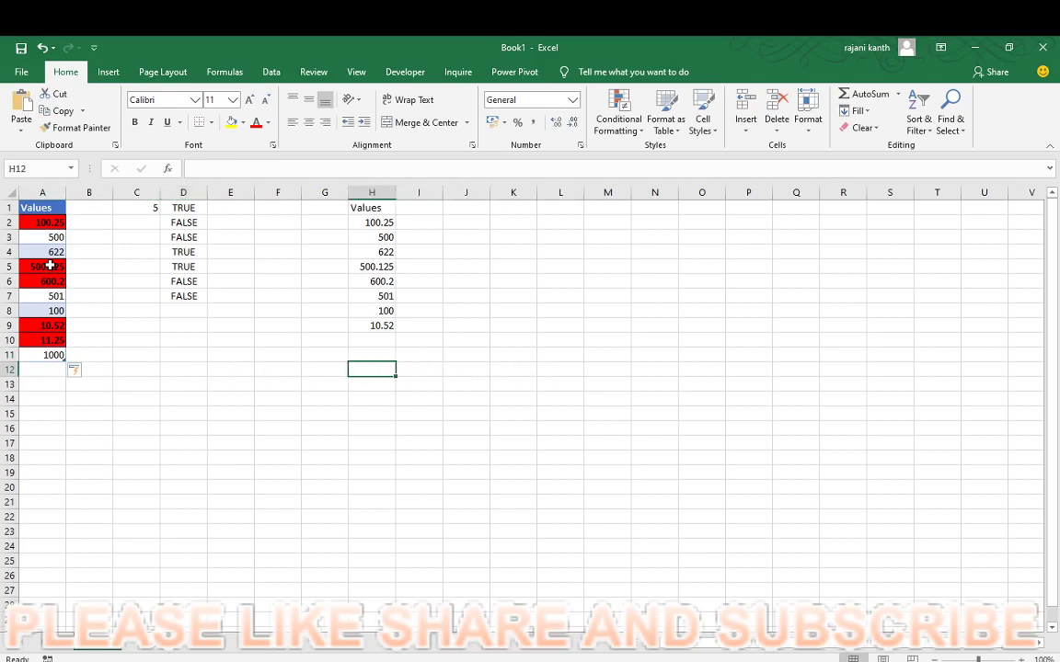
pyautogui.press('Up')
pyautogui.press('Right')
pyautogui.press('Up')
pyautogui.press('Up')
pyautogui.press('Up')
pyautogui.press('Up')
pyautogui.press('Up')
pyautogui.press('Up')
pyautogui.press('Up')
pyautogui.press('Up')
pyautogui.press('Up')
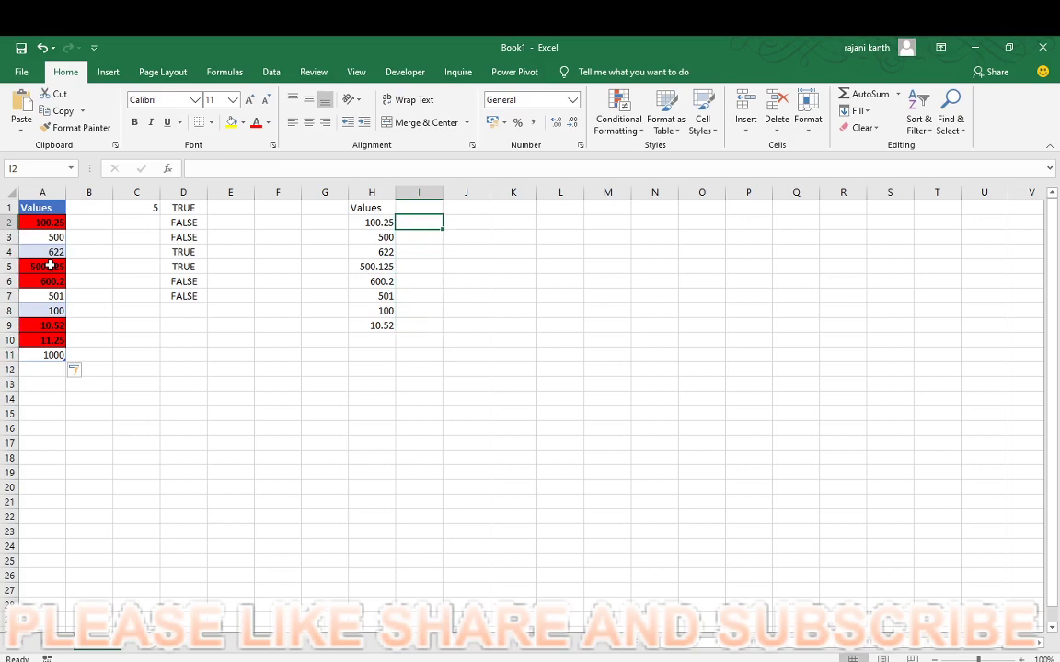
pyautogui.write('=search')
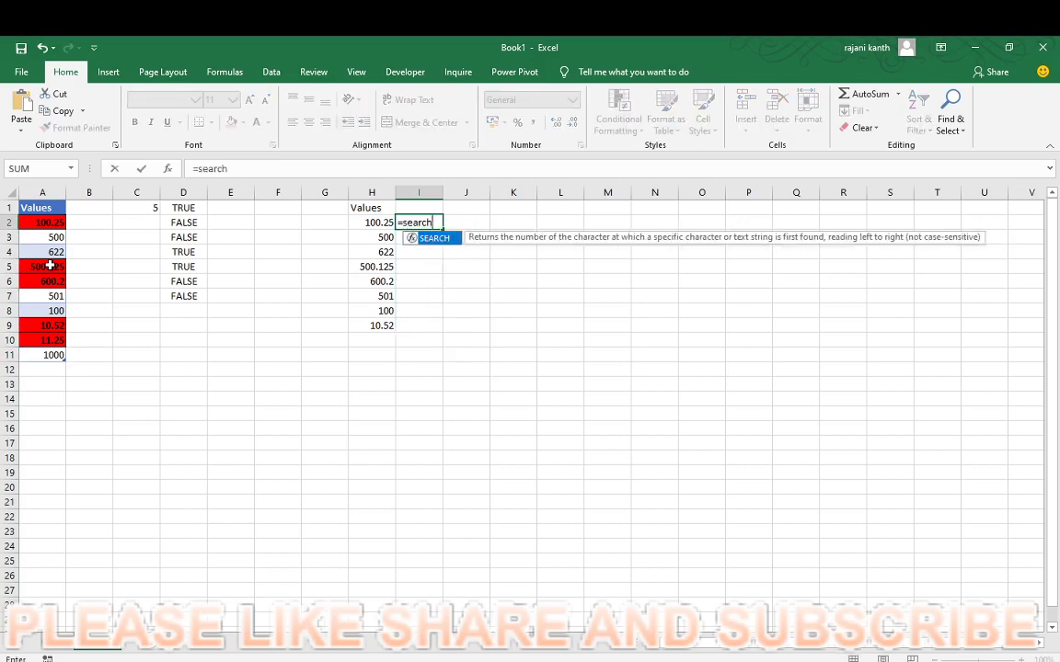
pyautogui.write('(')
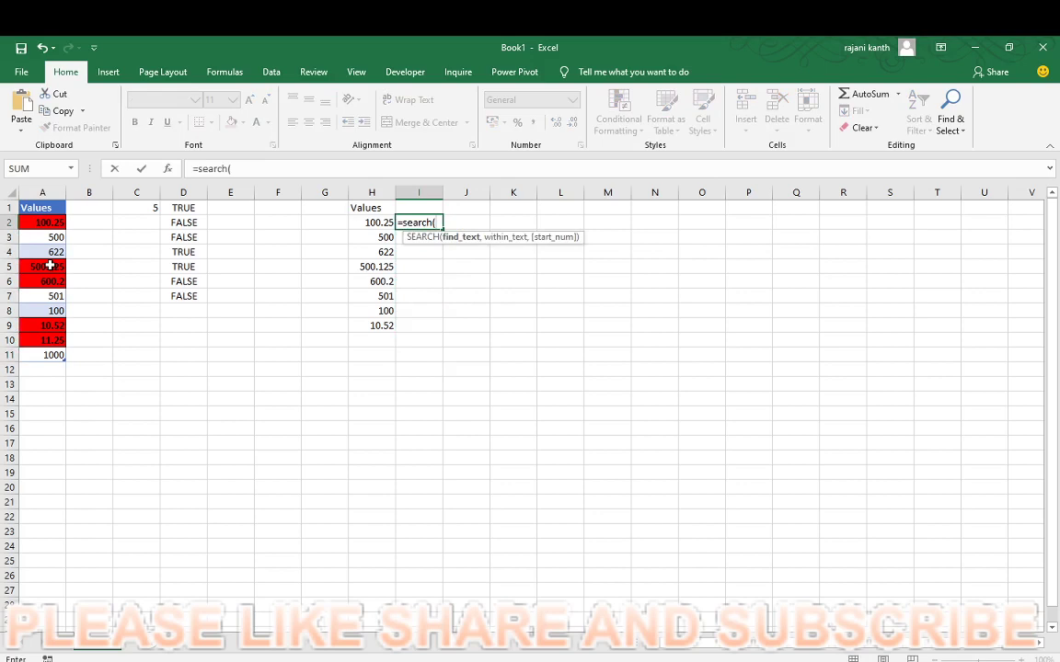
pyautogui.write('".",')
pyautogui.press('Left')
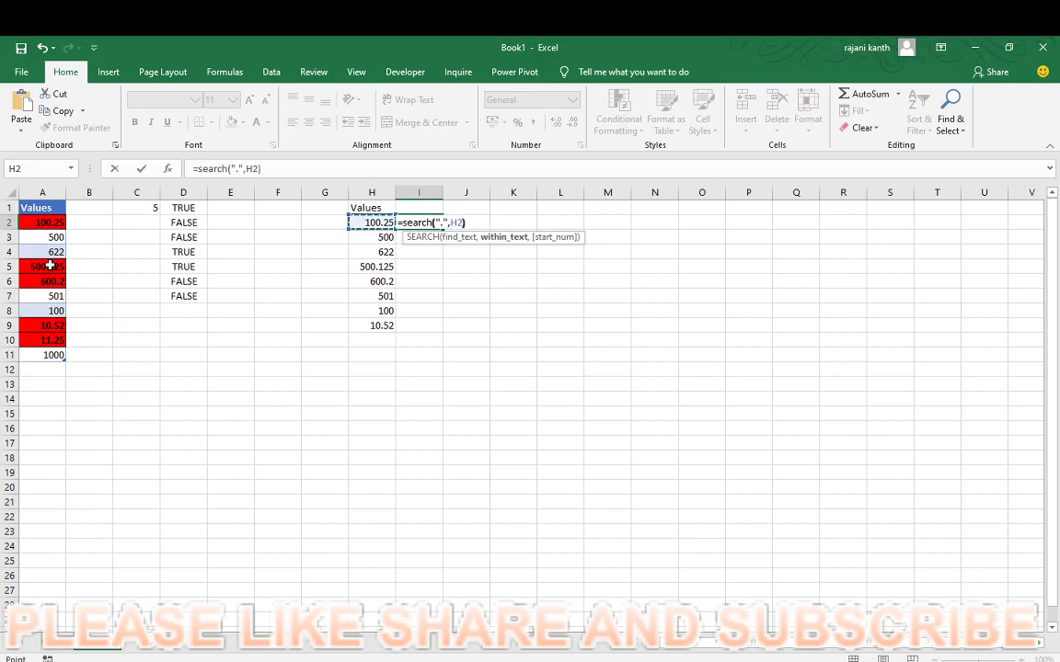
pyautogui.write(')')
pyautogui.press('Return')
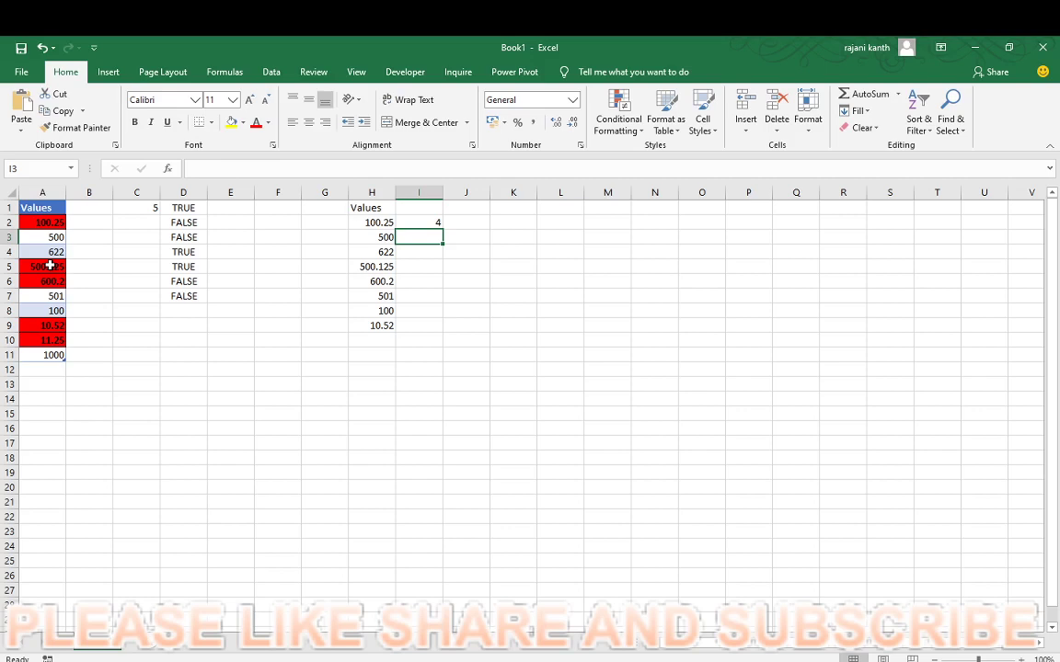
pyautogui.press('Up')
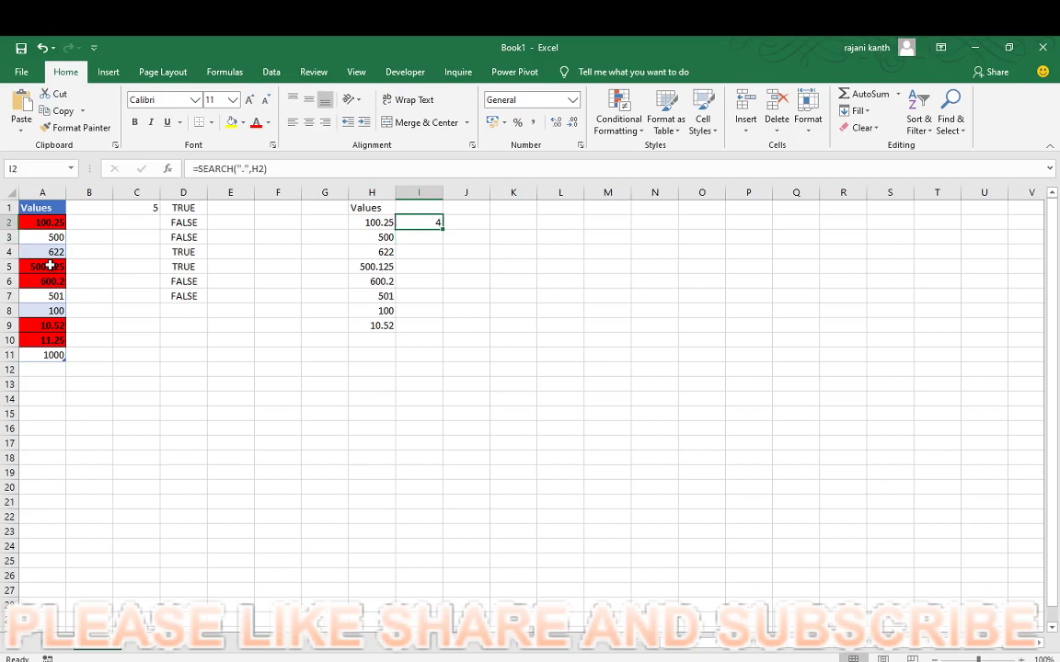
# Change the I2 SEARCH formula's reference from H2 to H2:H9.
pyautogui.press('F2')
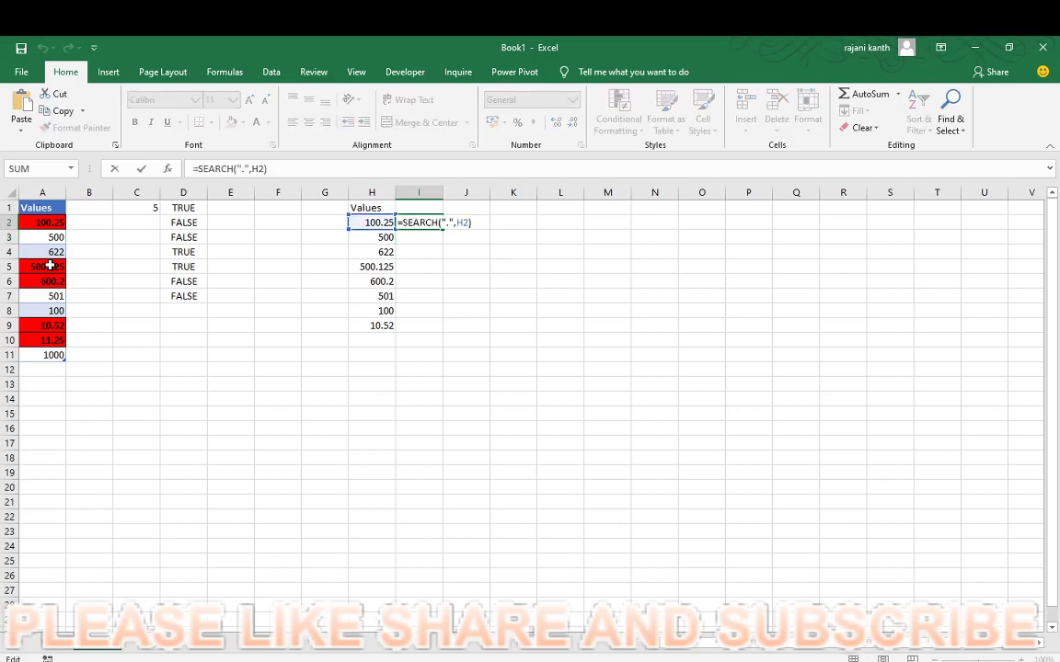
pyautogui.press('Left')
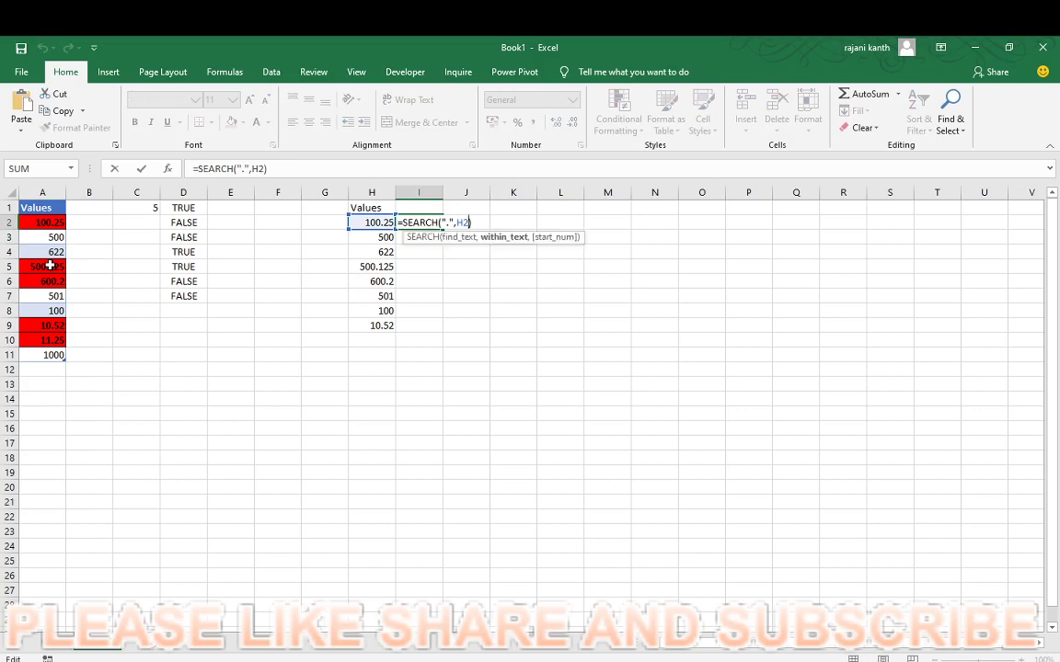
pyautogui.press('BackSpace')
pyautogui.press('BackSpace')
pyautogui.press('Left')
pyautogui.press('Left')
pyautogui.press('Left')
pyautogui.press('Left')
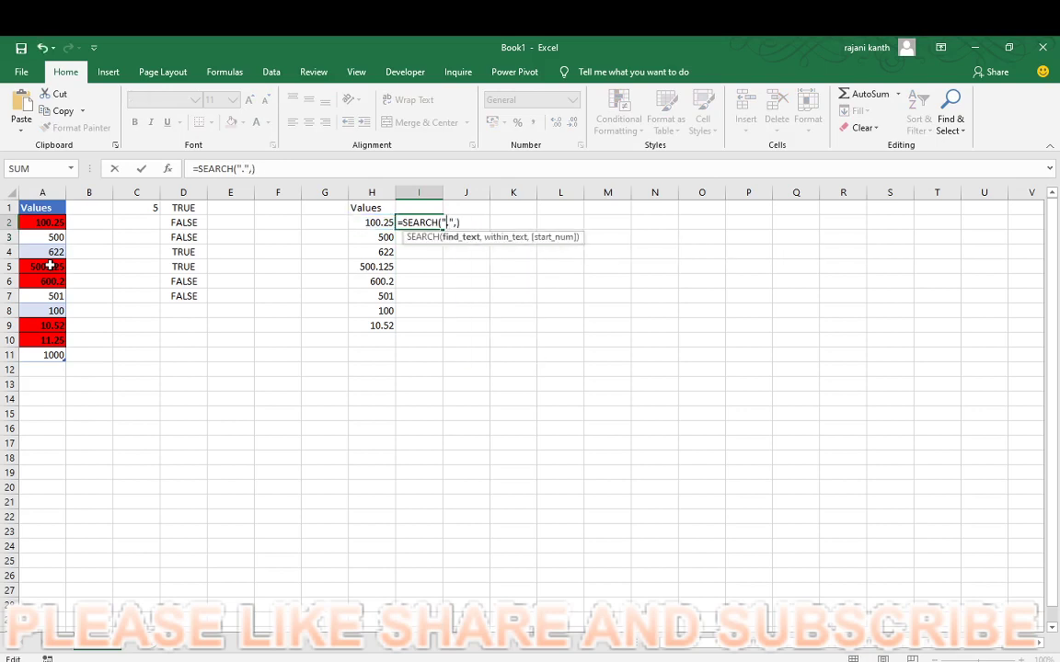
pyautogui.press('Right')
pyautogui.press('Right')
pyautogui.press('Right')
pyautogui.press('Right')
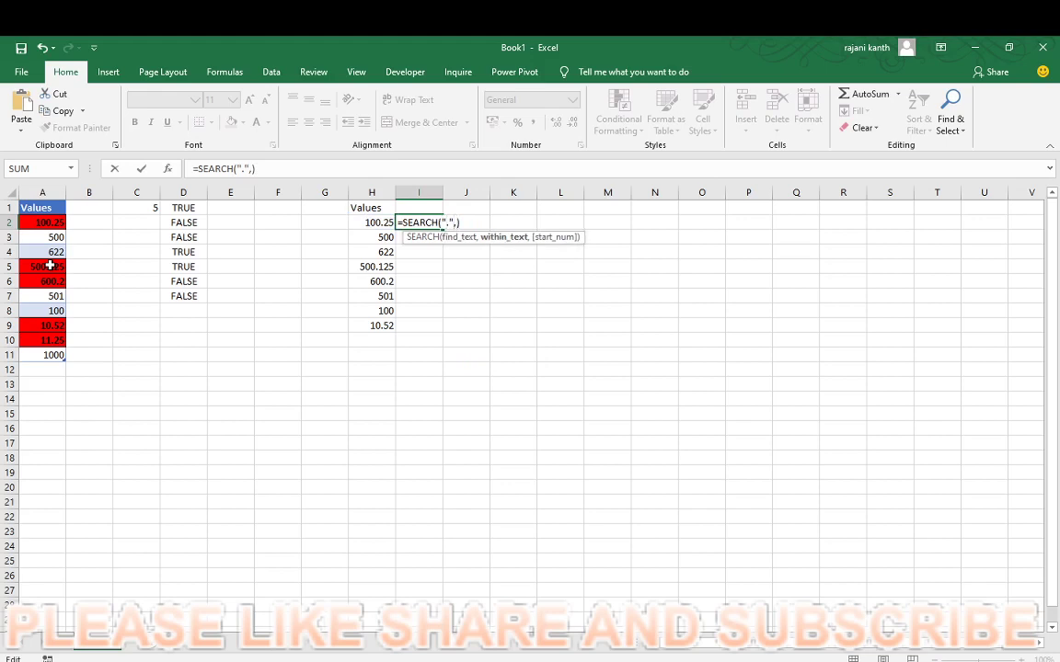
pyautogui.press('Left')
pyautogui.press('Left')
pyautogui.press('Left')
pyautogui.press('Right')
pyautogui.press('Right')
pyautogui.hotkey('shift', 'Down')
pyautogui.hotkey('shift', 'Down')
pyautogui.hotkey('shift', 'Down')
pyautogui.hotkey('shift', 'Down')
pyautogui.hotkey('shift', 'Down')
pyautogui.hotkey('shift', 'Down')
pyautogui.hotkey('shift', 'Down')
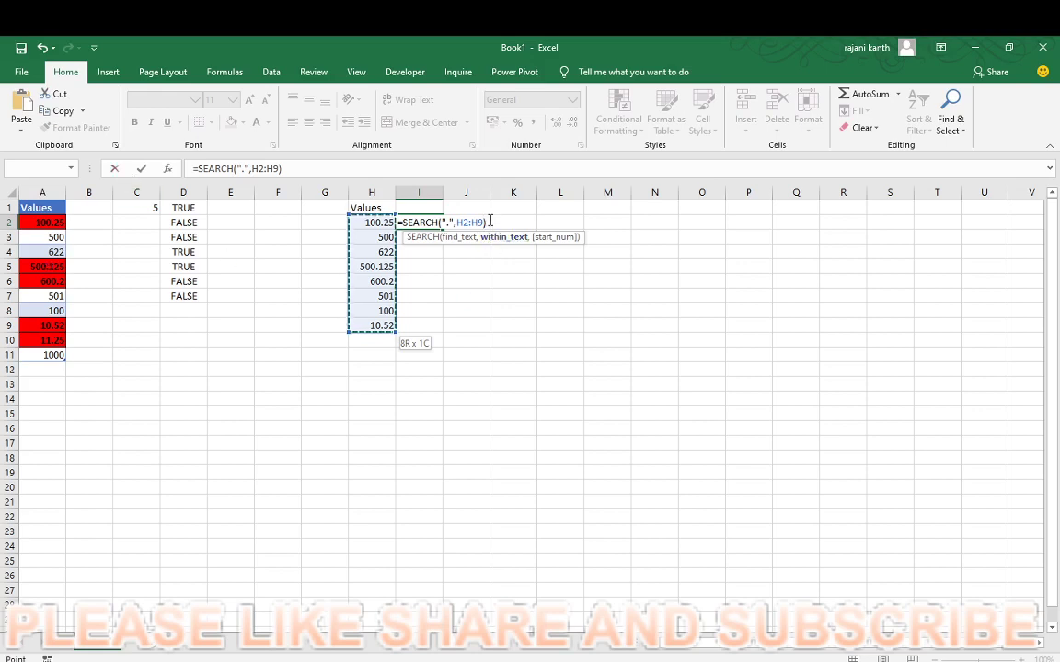
# Evaluate the formula with F9 to see {4;#VALUE!;#VALUE!;4;4;#VALUE!;#VALUE!;3}, then restore it.
pyautogui.moveTo(490, 222); pyautogui.dragTo(398, 223)
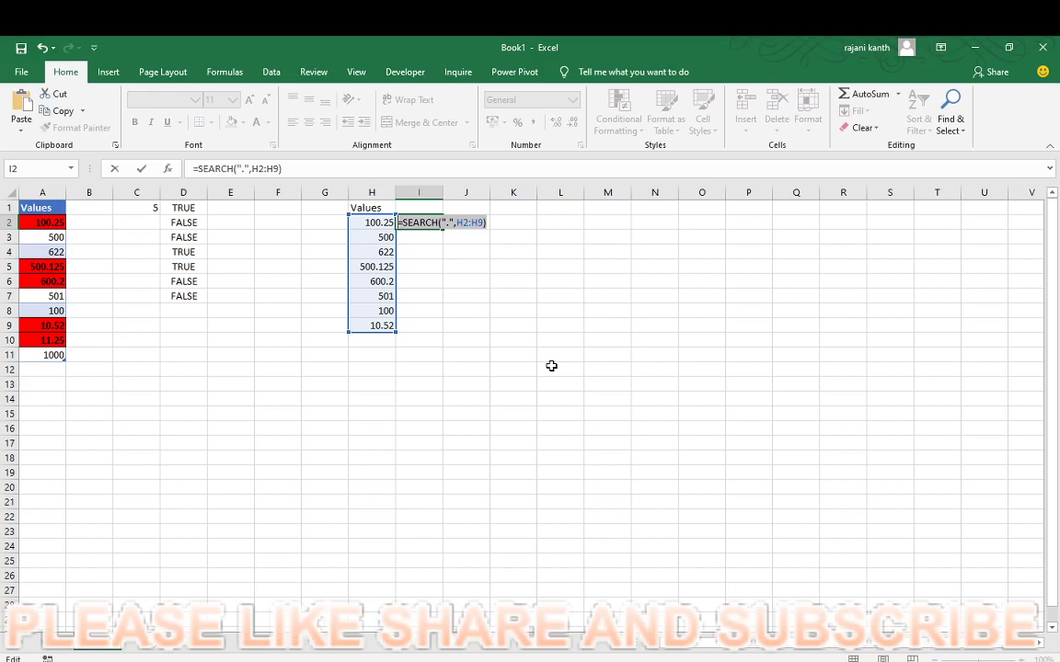
pyautogui.press('F9')
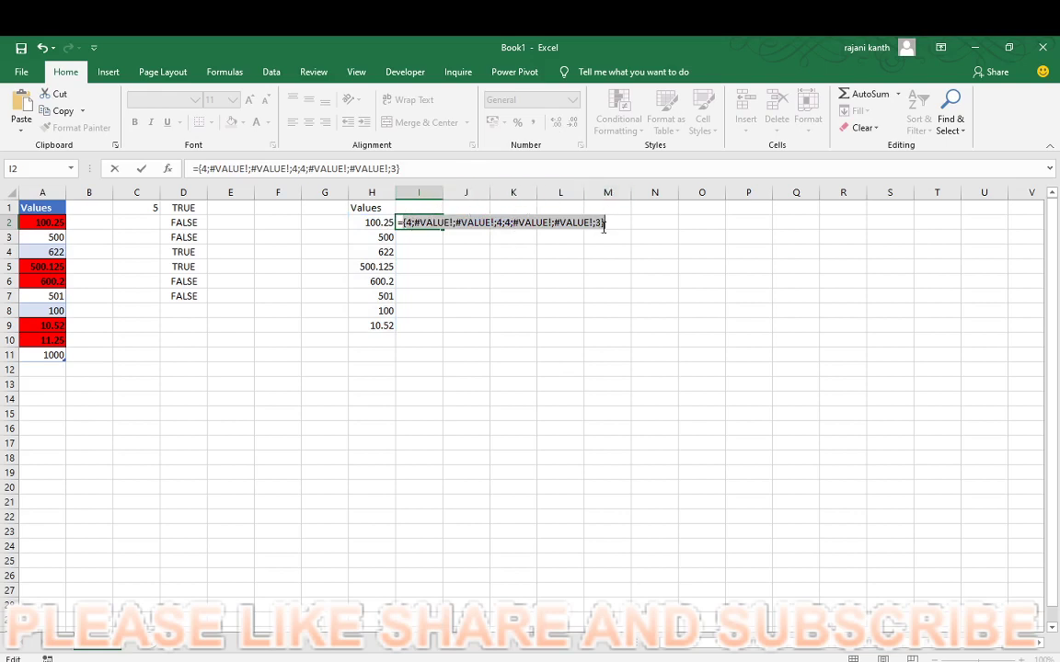
pyautogui.hotkey('ctrl', 'z')
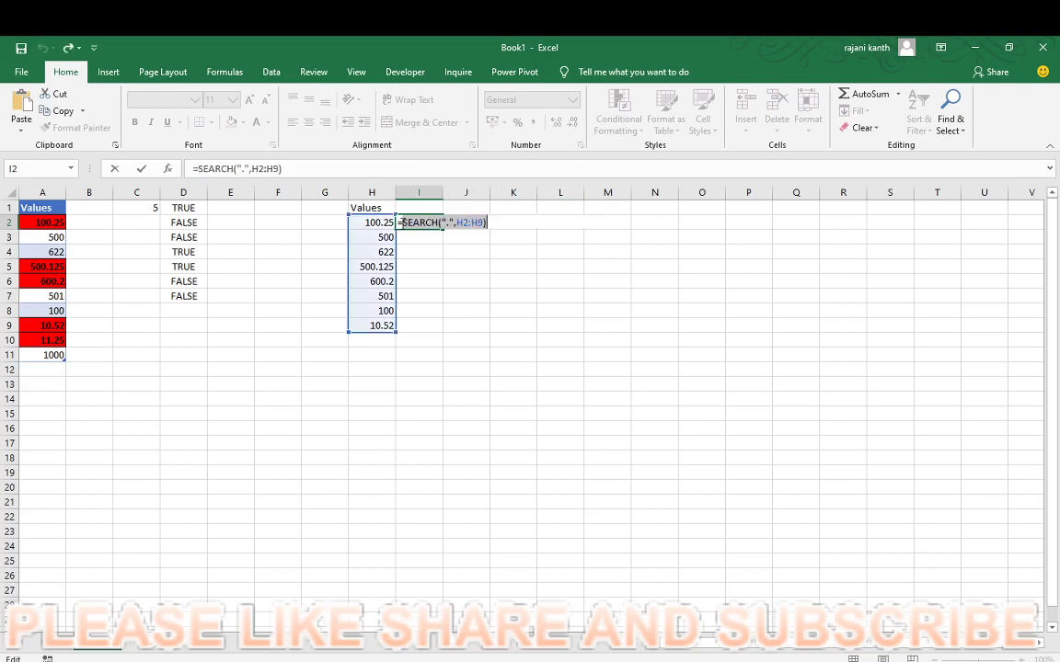
pyautogui.click(401, 223)
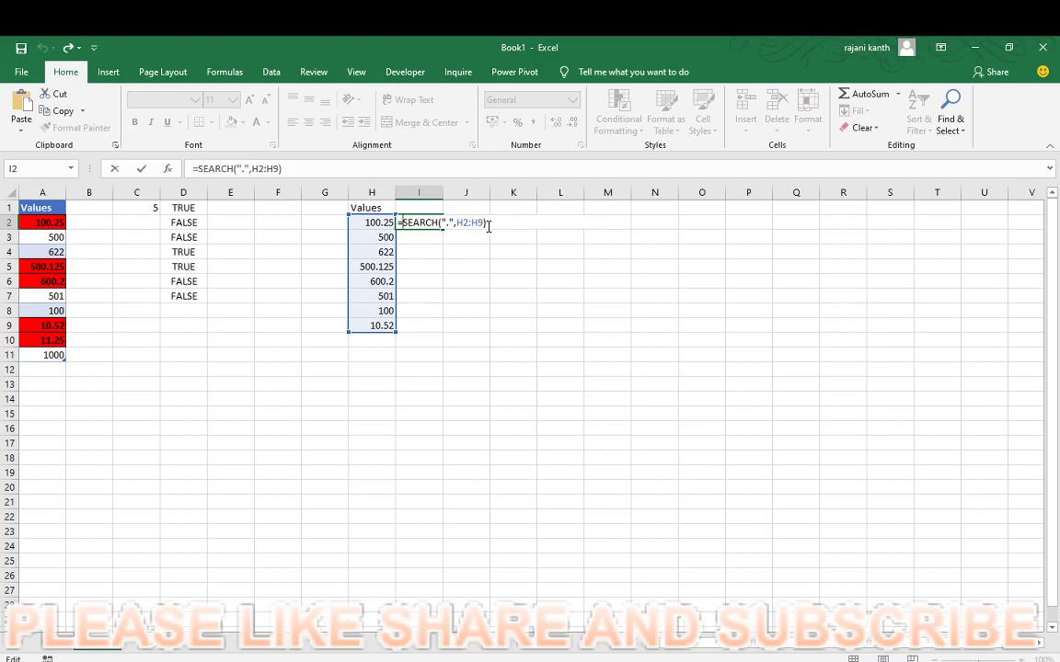
pyautogui.moveTo(487, 224); pyautogui.dragTo(370, 220)
# Wrap the SEARCH in ISNUMBER and preview its TRUE/FALSE results, then restore the formula.
pyautogui.press('F9')
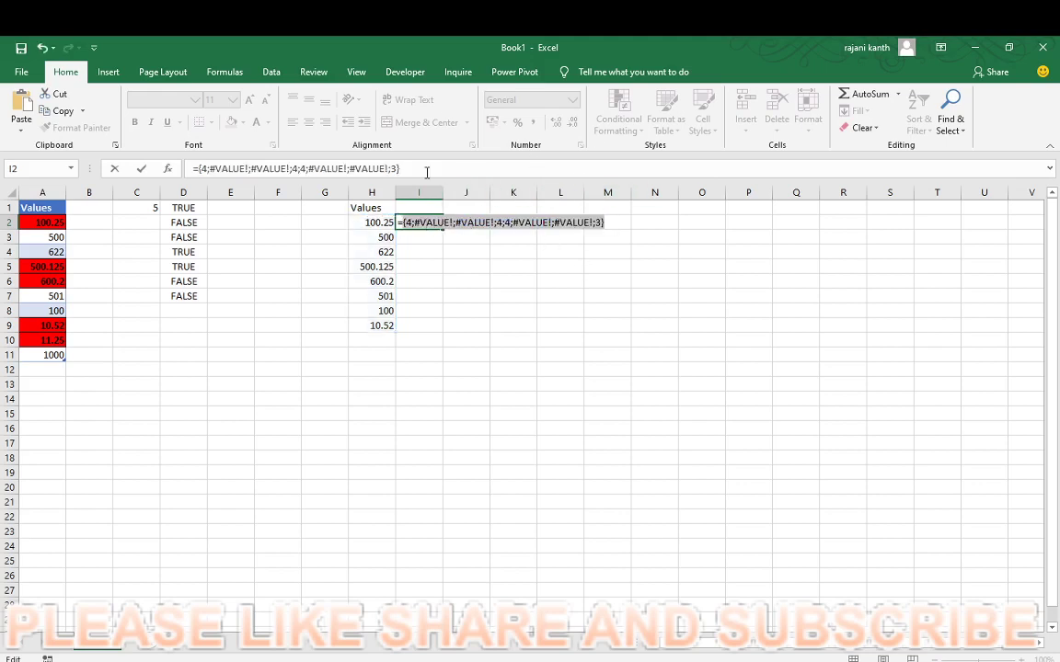
pyautogui.hotkey('ctrl', 'z')
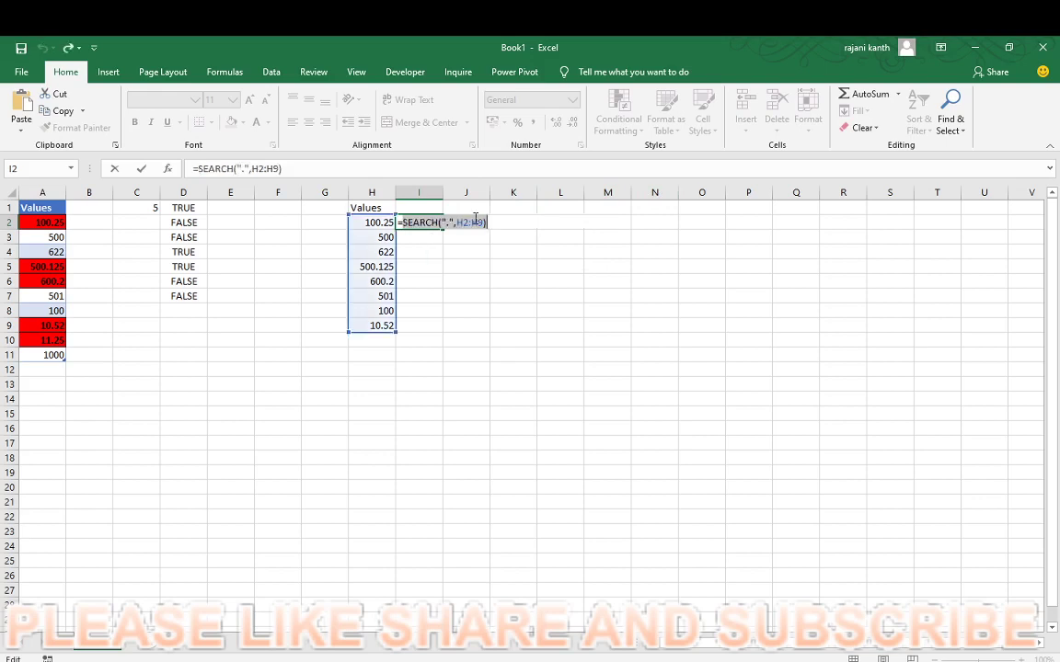
pyautogui.click(401, 222)
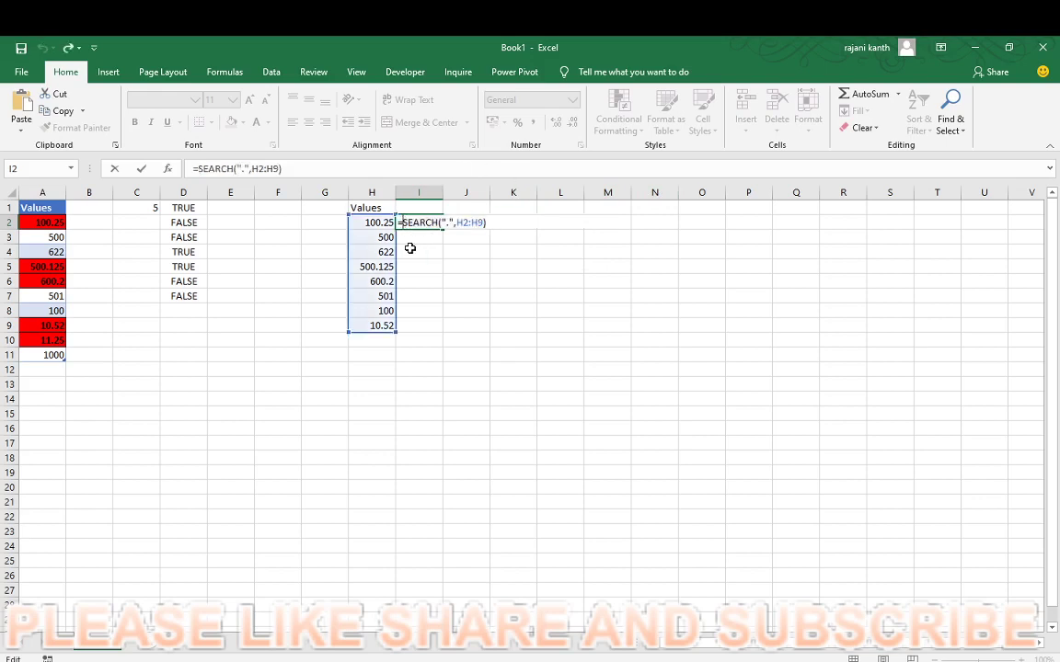
pyautogui.write('isnumber')
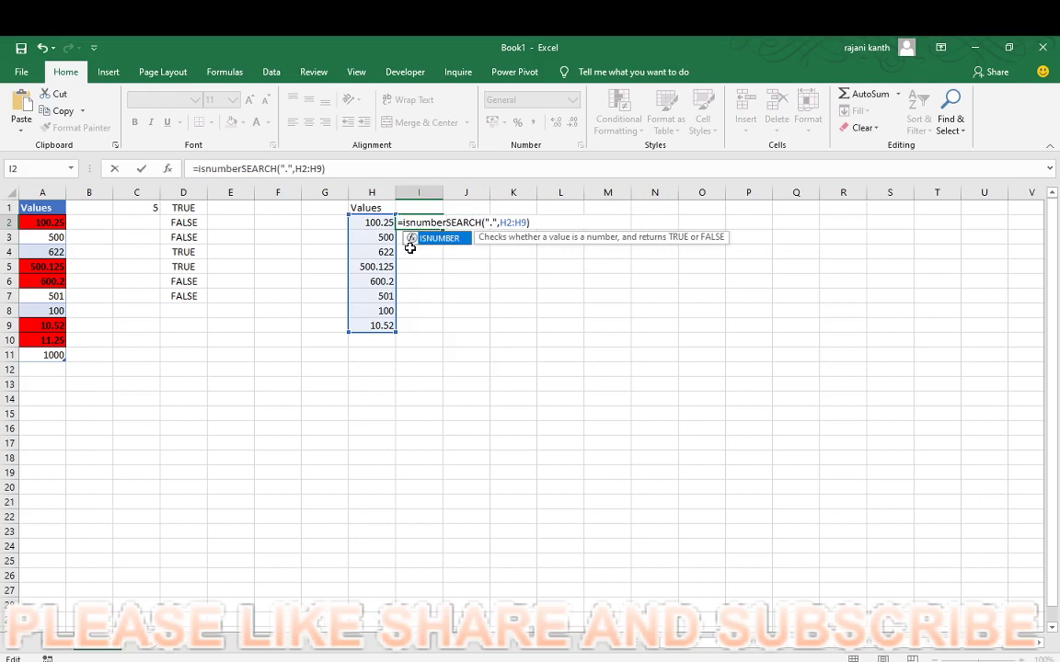
pyautogui.write('(')
pyautogui.press('End')
pyautogui.write(')')
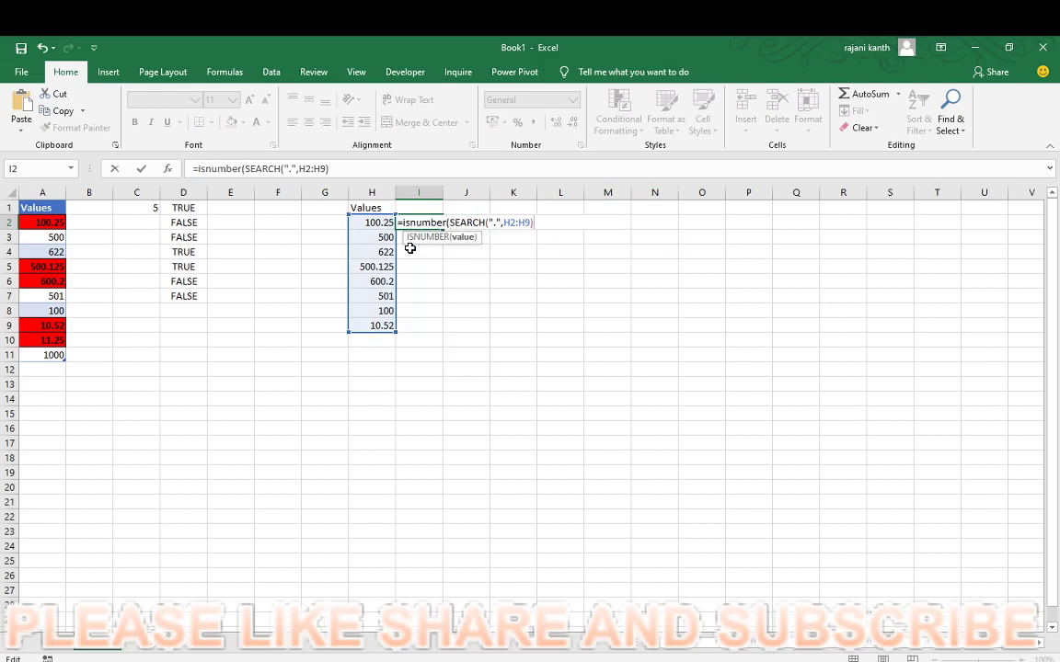
pyautogui.write(')')
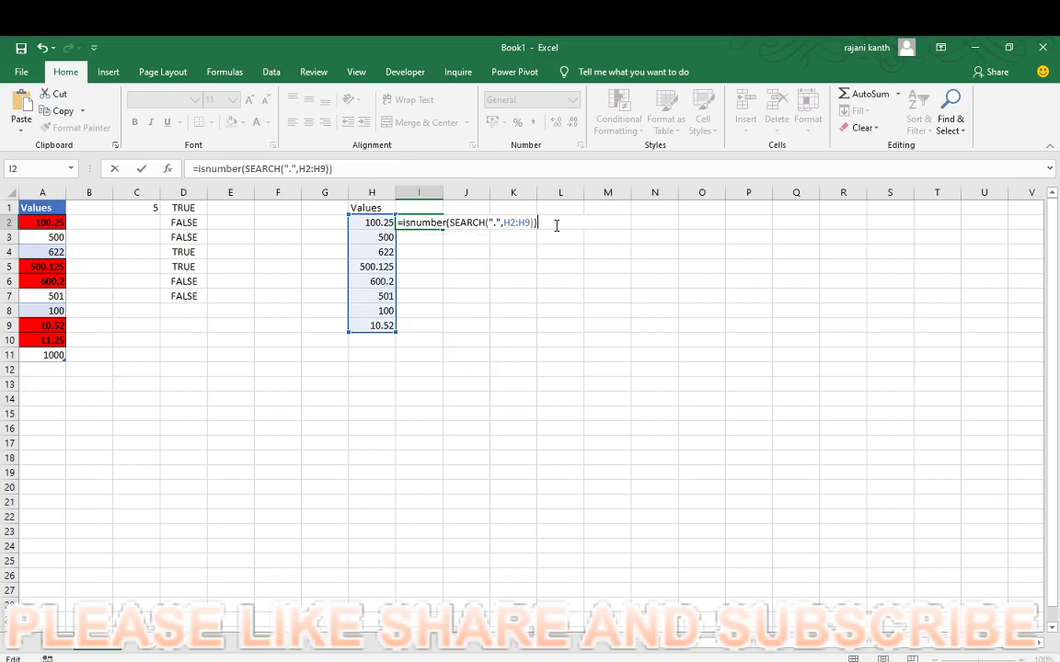
pyautogui.moveTo(555, 226); pyautogui.dragTo(382, 223)
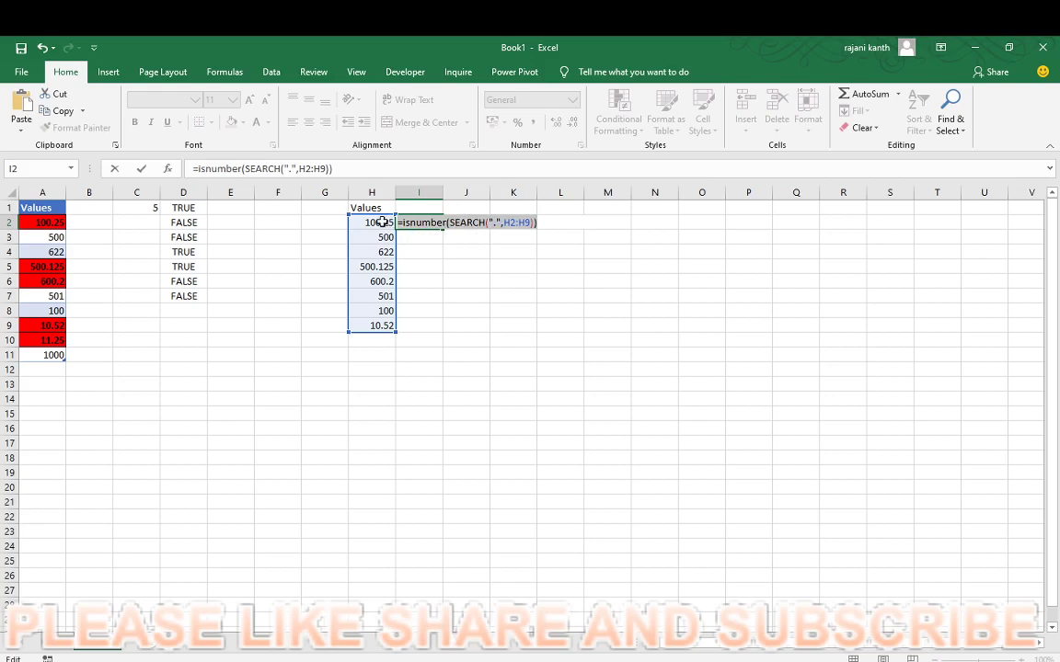
pyautogui.press('F9')
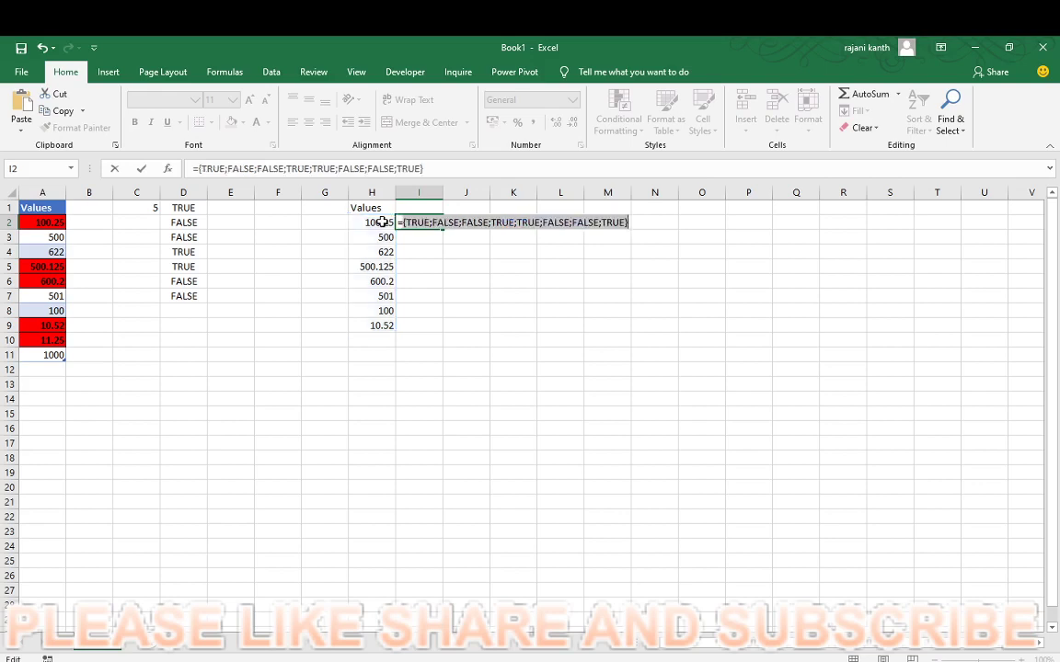
pyautogui.hotkey('ctrl', 'z')
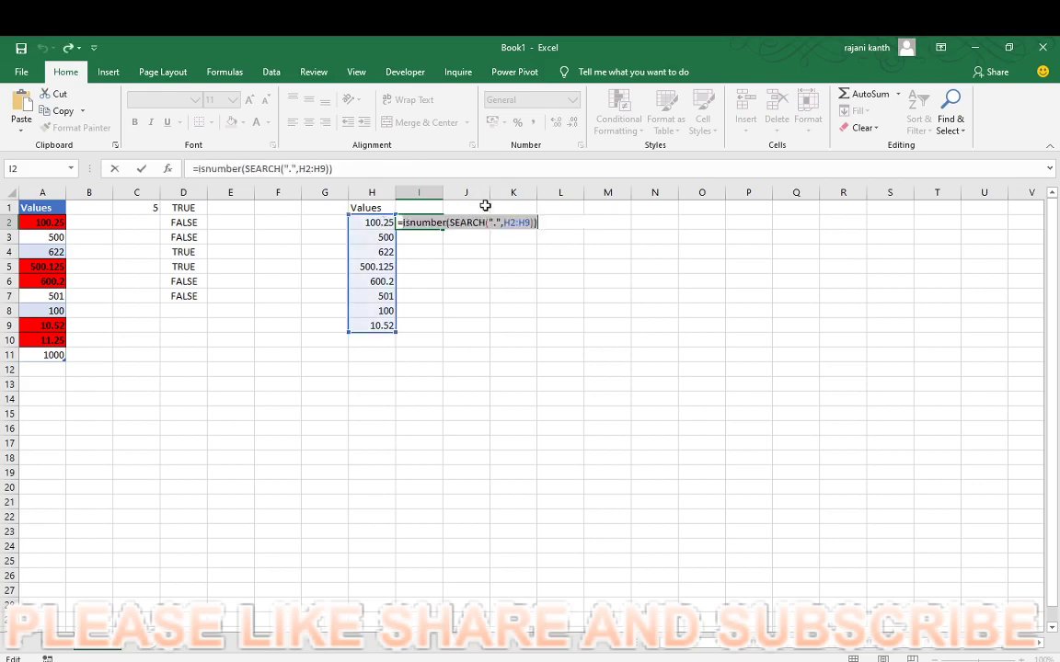
# Add a double minus before ISNUMBER and preview {1;0;0;1;1;0;0;1}, then restore.
pyautogui.click(398, 223)
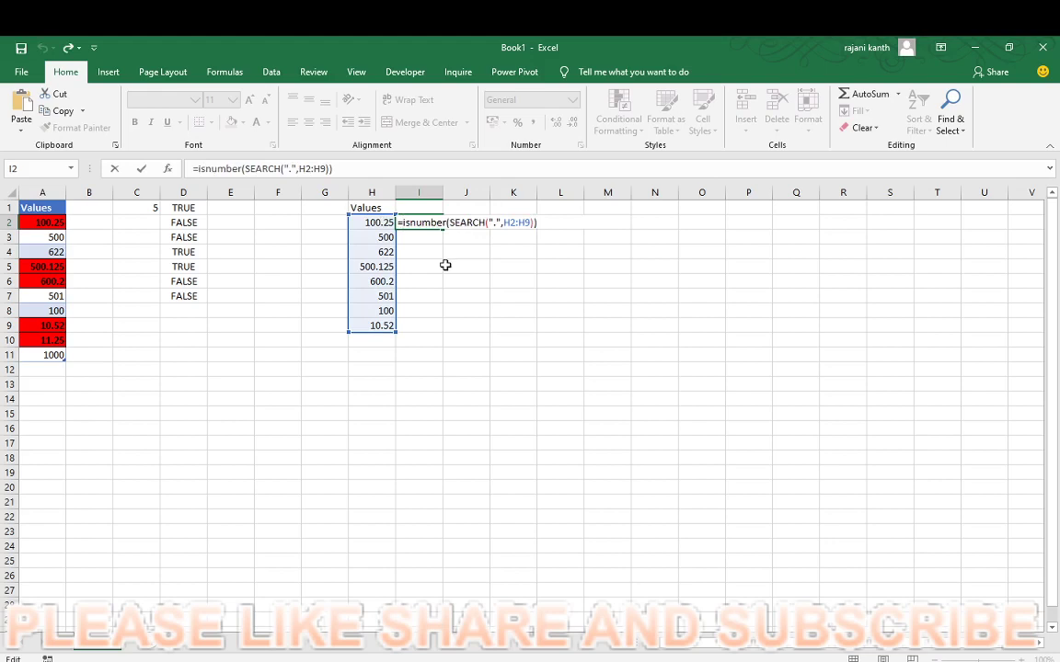
pyautogui.write('--')
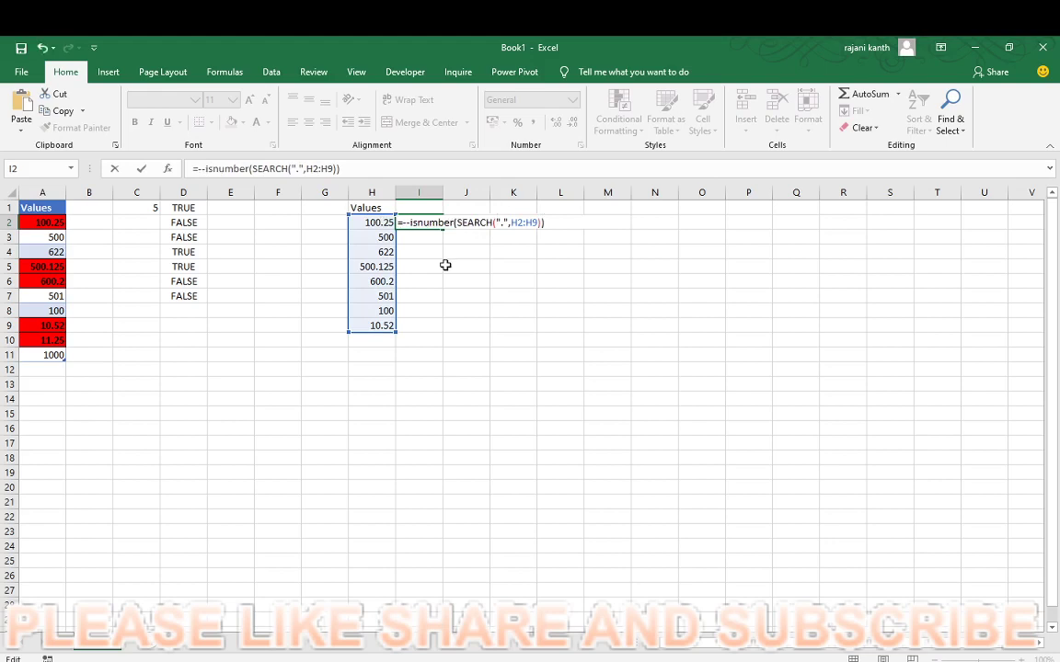
pyautogui.moveTo(584, 227); pyautogui.dragTo(290, 213)
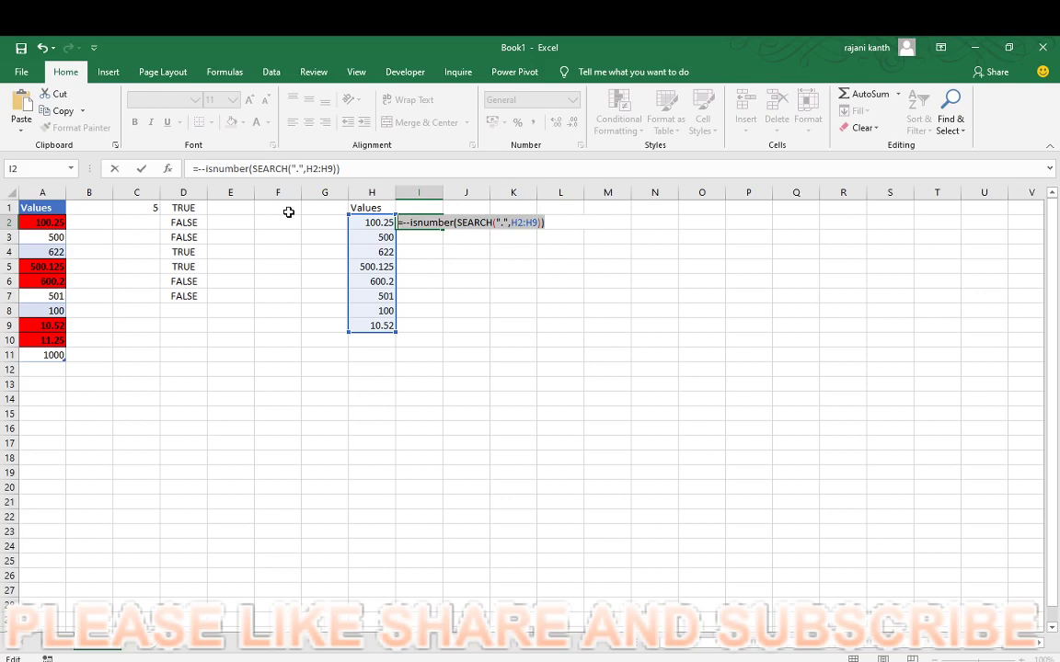
pyautogui.press('F9')
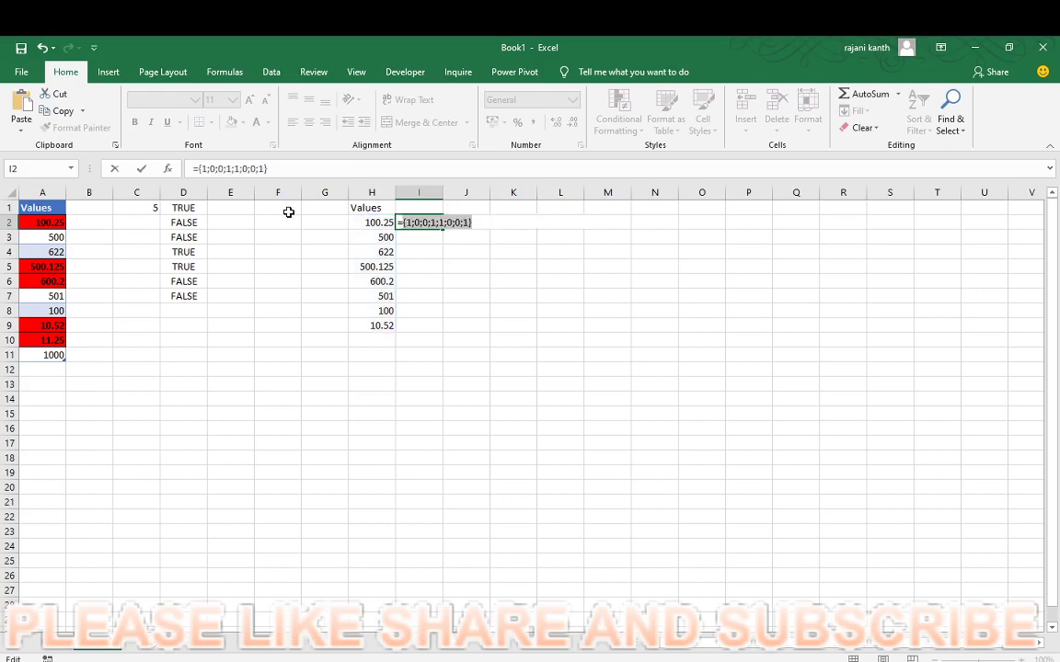
pyautogui.hotkey('ctrl', 'z')
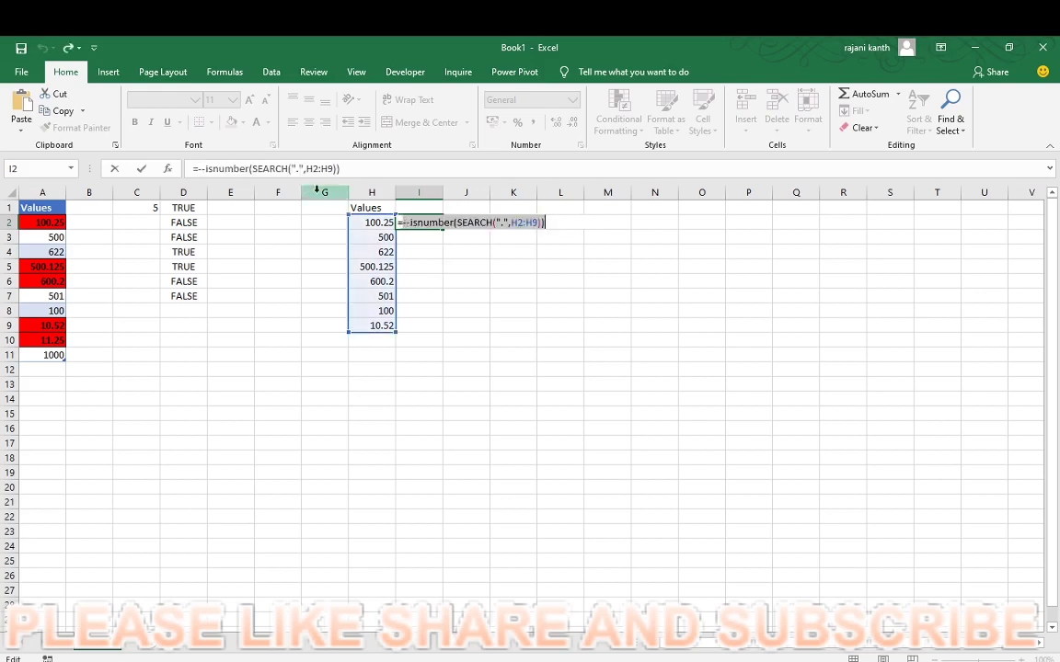
# Wrap I2 in SUMPRODUCT to give =SUMPRODUCT(--ISNUMBER(SEARCH(".",H2:H9))), returning 4.
pyautogui.click(402, 226)
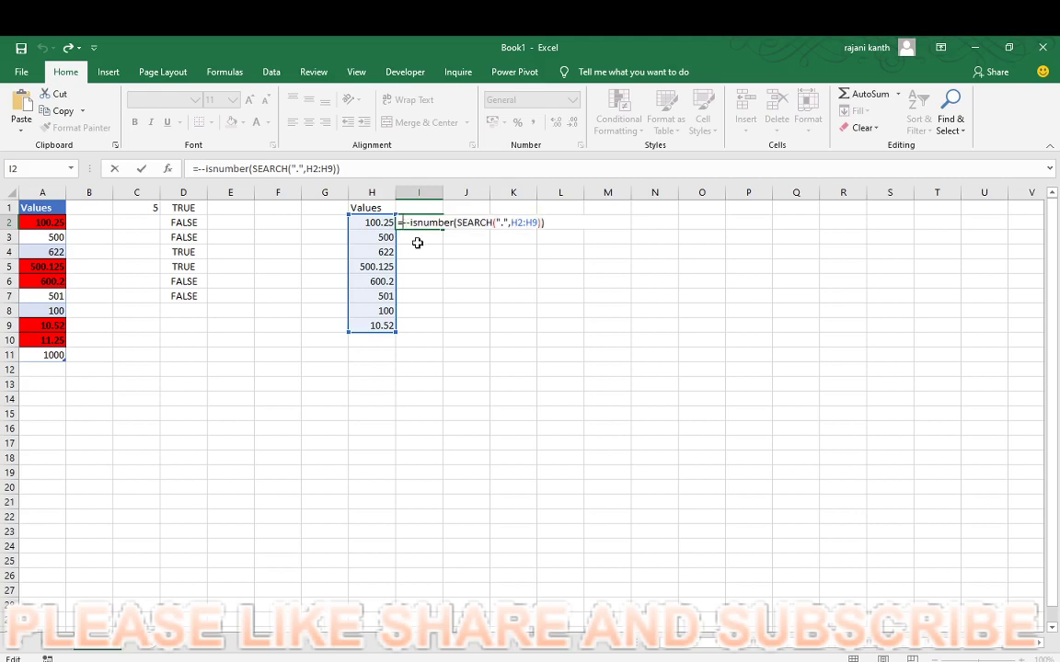
pyautogui.write('sumpro')
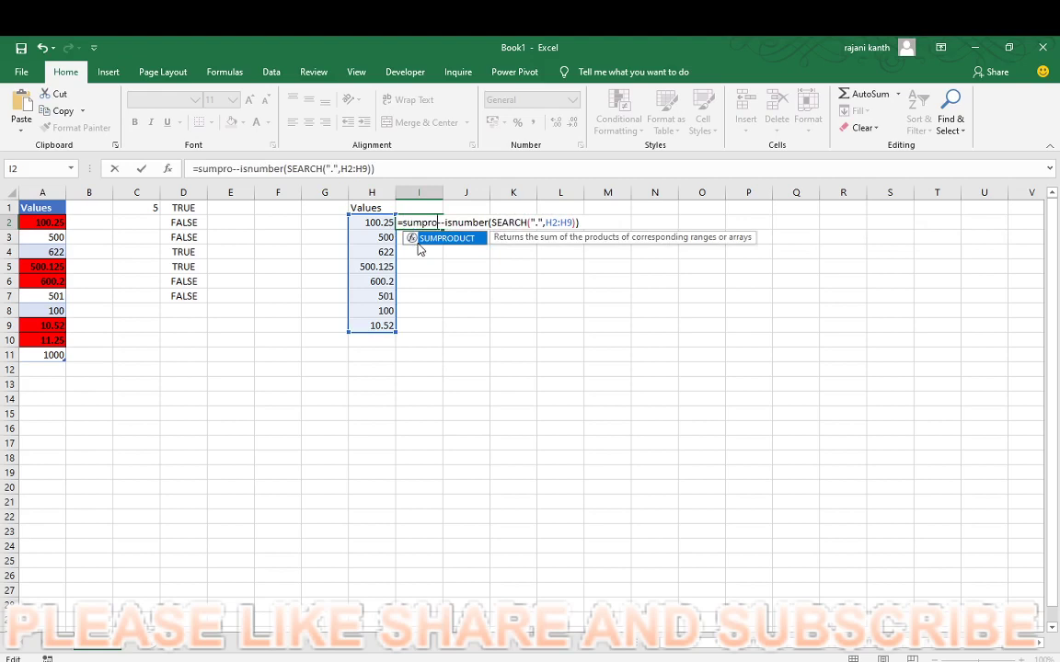
pyautogui.write('d')
pyautogui.doubleClick(417, 241)
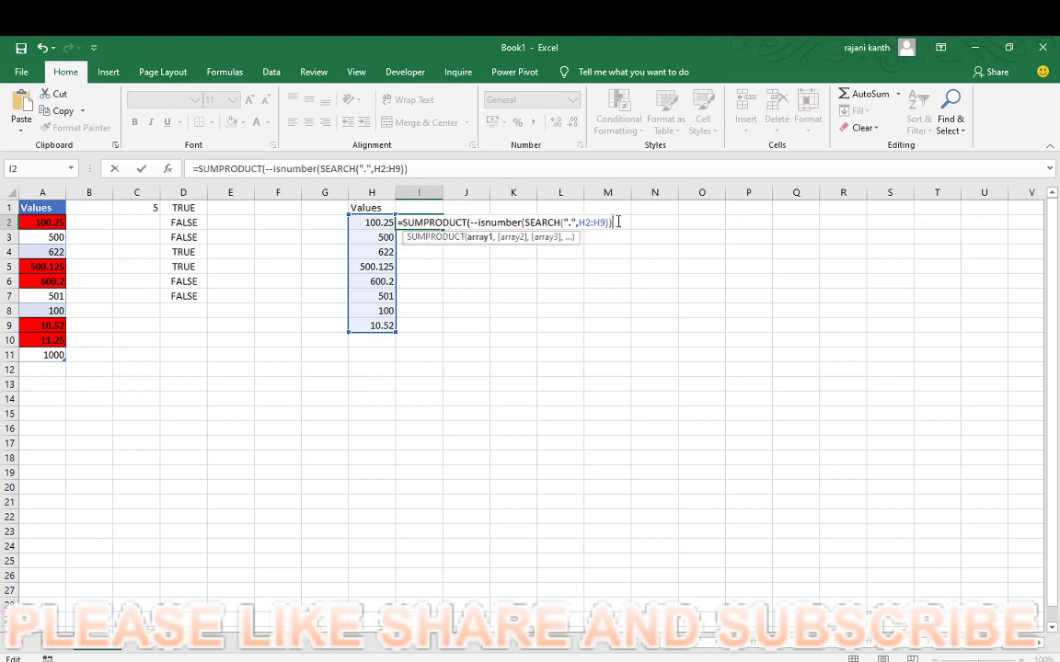
pyautogui.write(')')
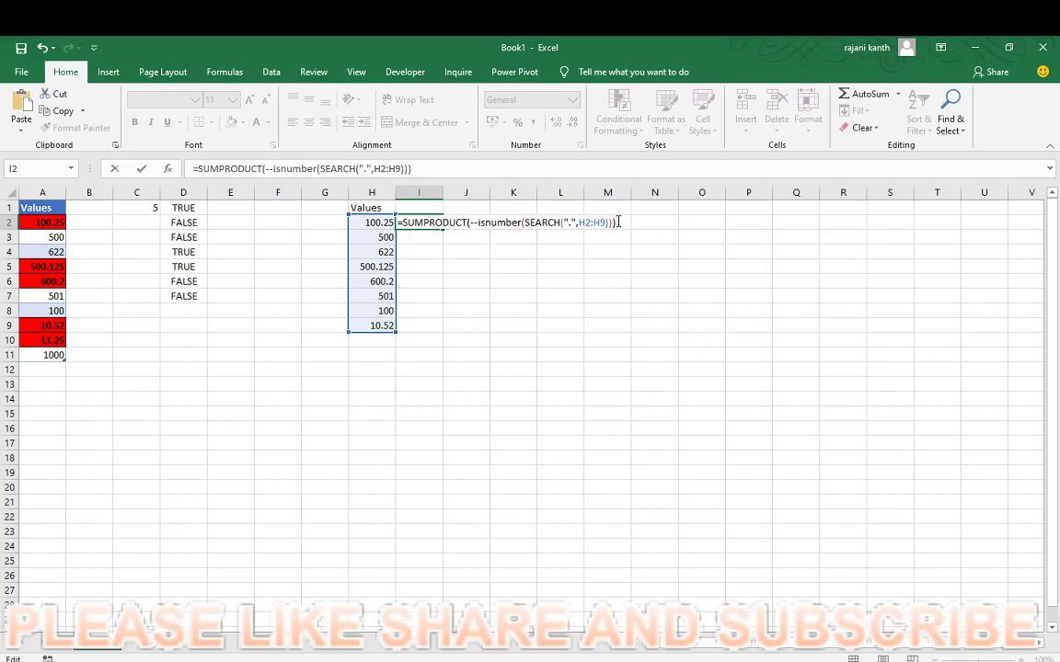
pyautogui.hotkey('ctrl', 'Return')
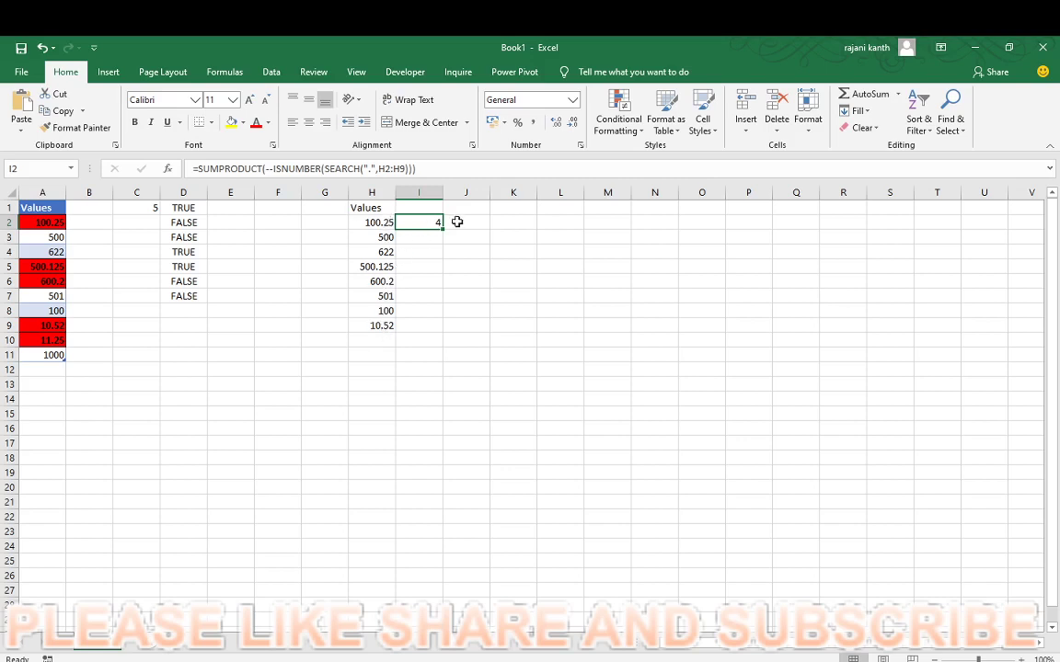
pyautogui.click(510, 223)
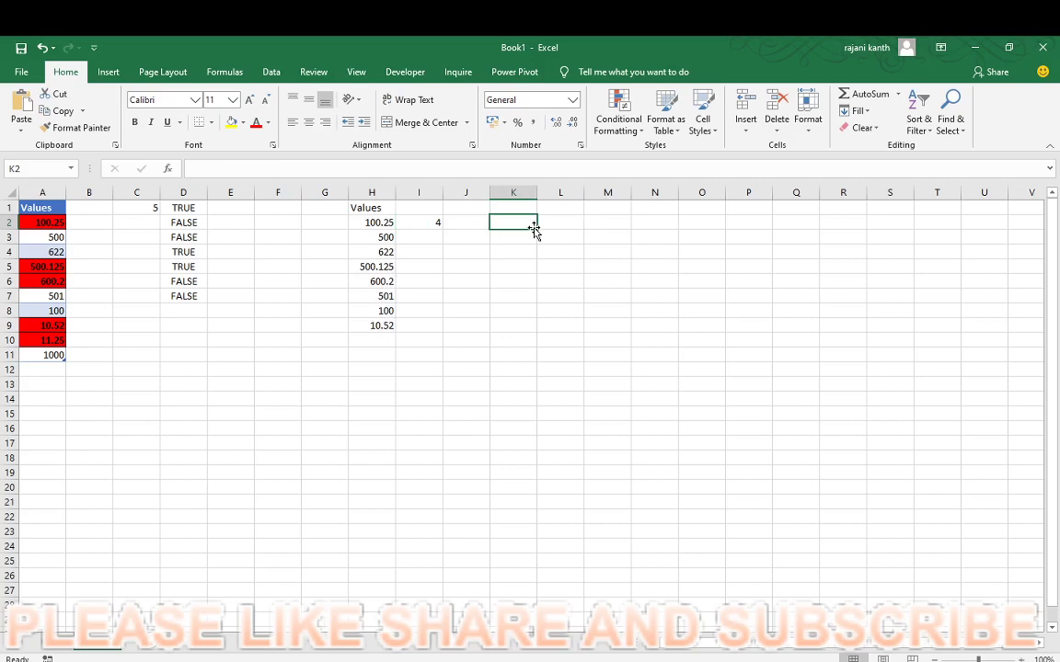
pyautogui.click(421, 225)
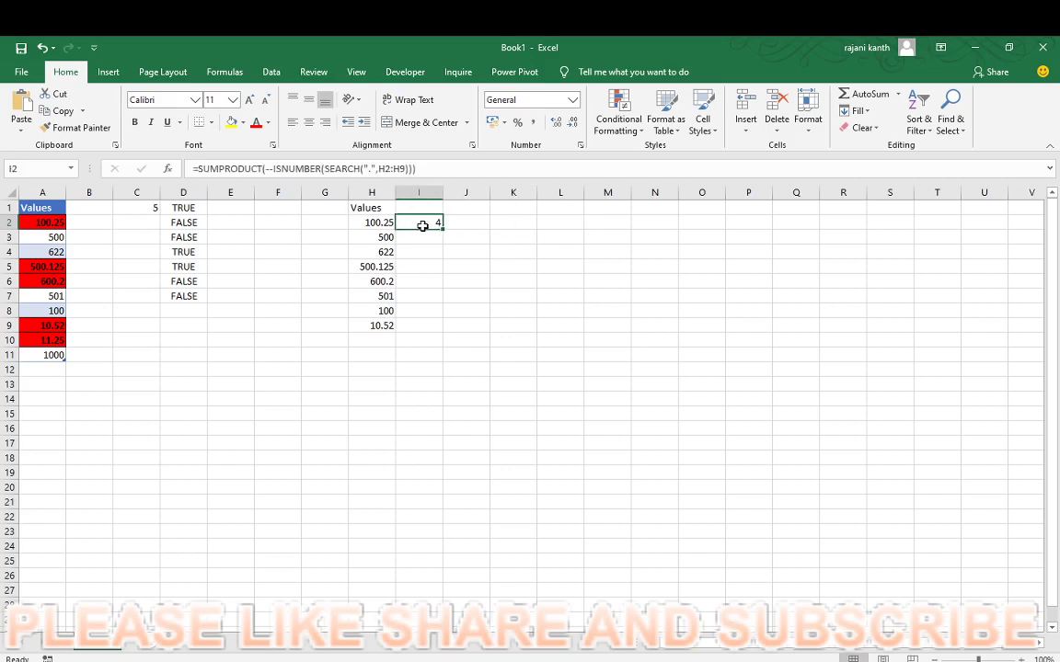
pyautogui.doubleClick(423, 226)
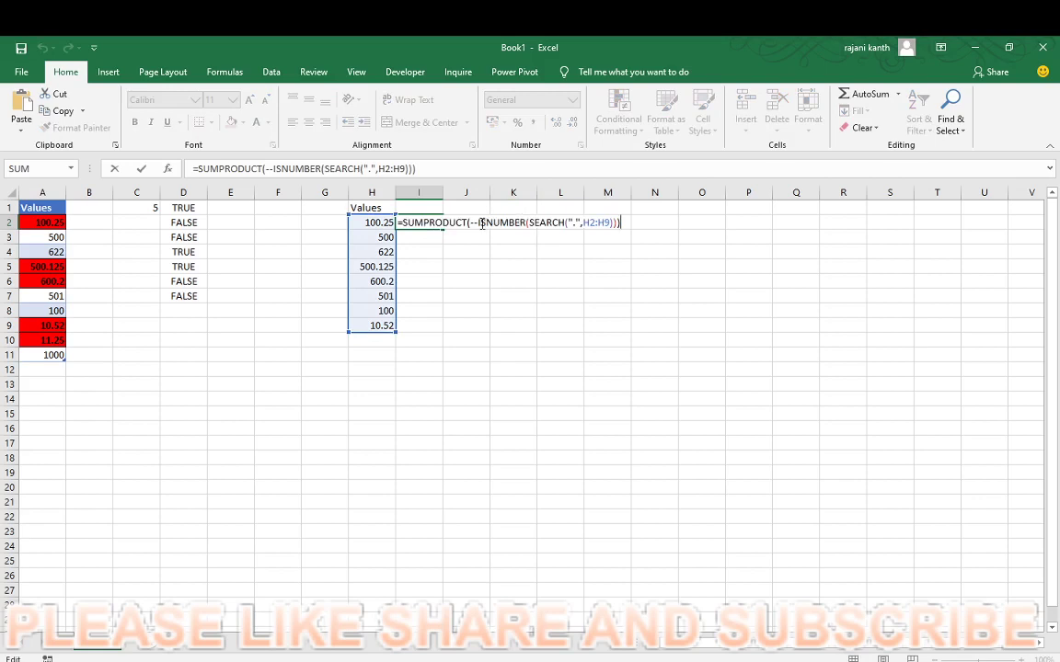
pyautogui.moveTo(477, 224); pyautogui.dragTo(608, 228)
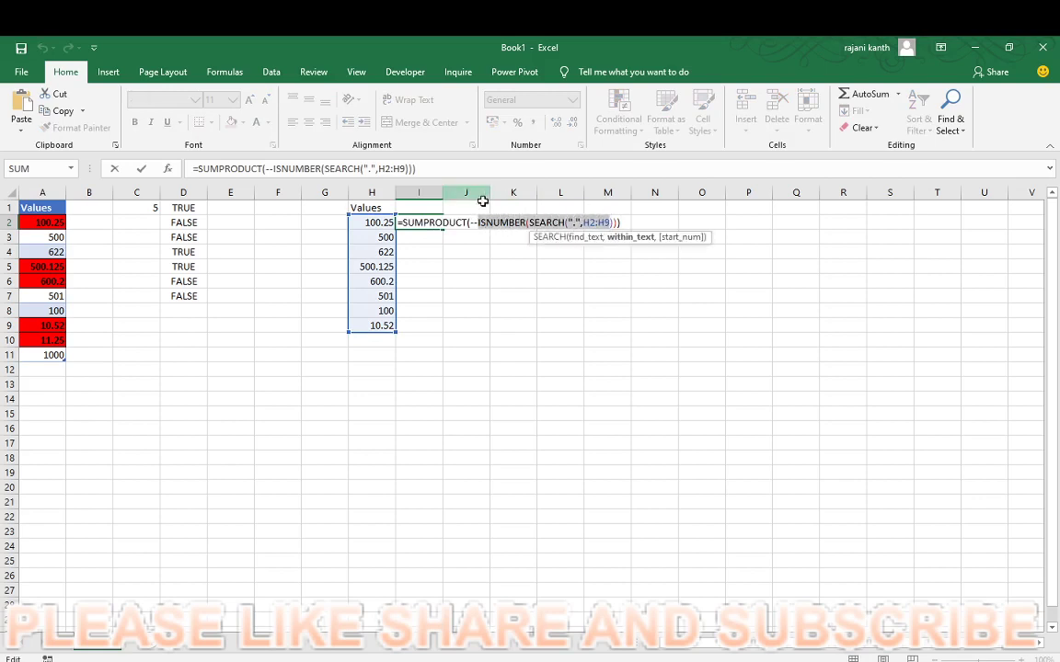
pyautogui.moveTo(479, 226); pyautogui.dragTo(619, 225)
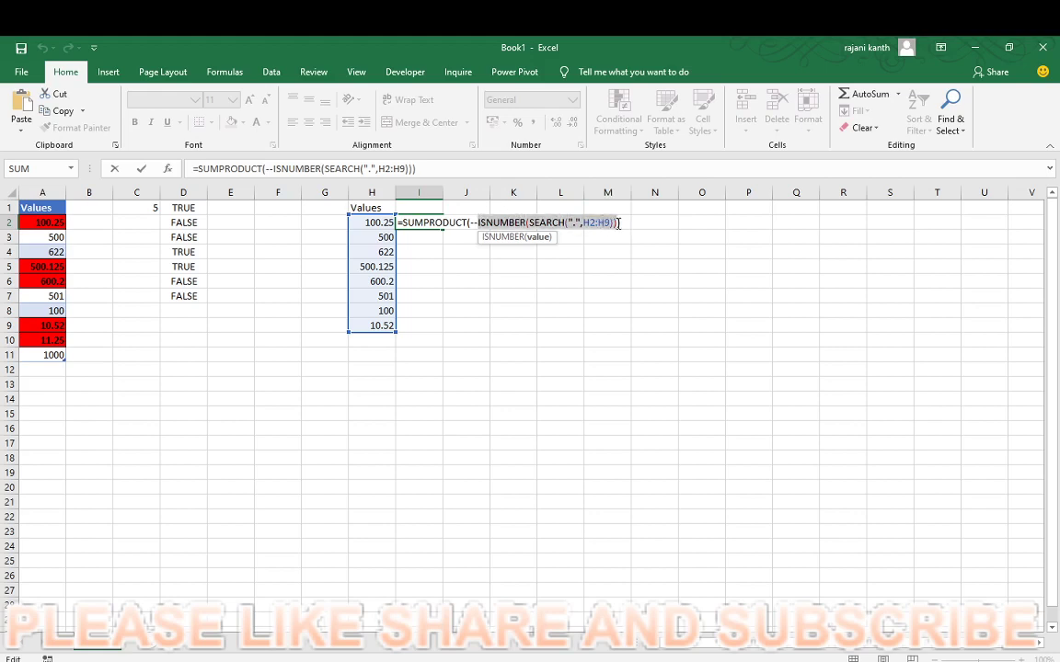
pyautogui.hotkey('shift', 'Right')
pyautogui.hotkey('shift', 'Right')
pyautogui.hotkey('shift', 'Right')
pyautogui.hotkey('shift', 'Right')
pyautogui.hotkey('ctrl', 'c')
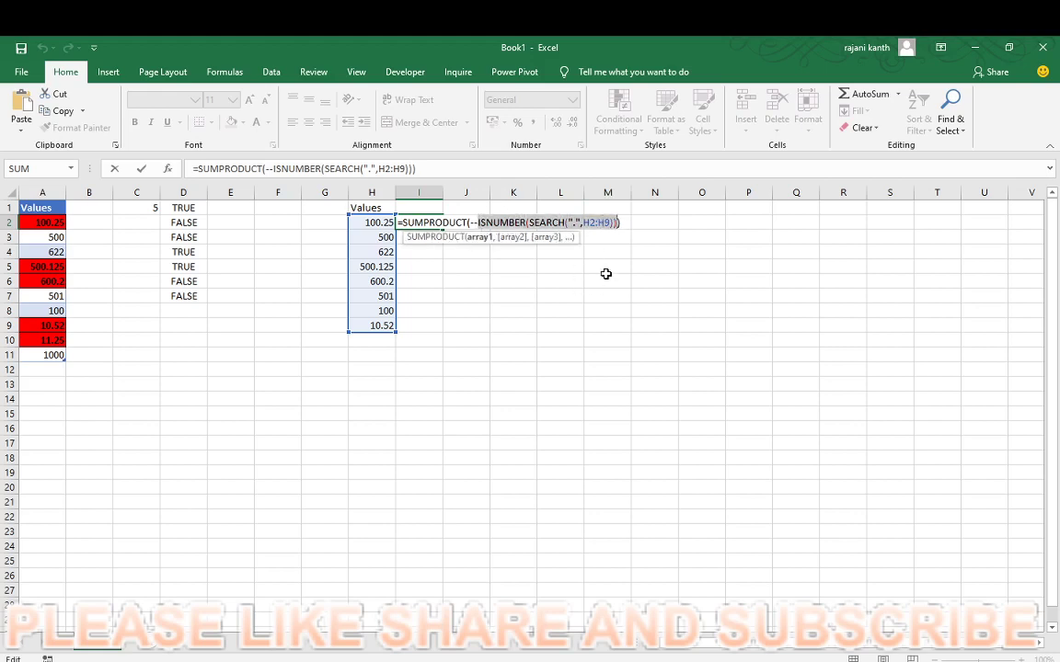
pyautogui.hotkey('ctrl', 'Return')
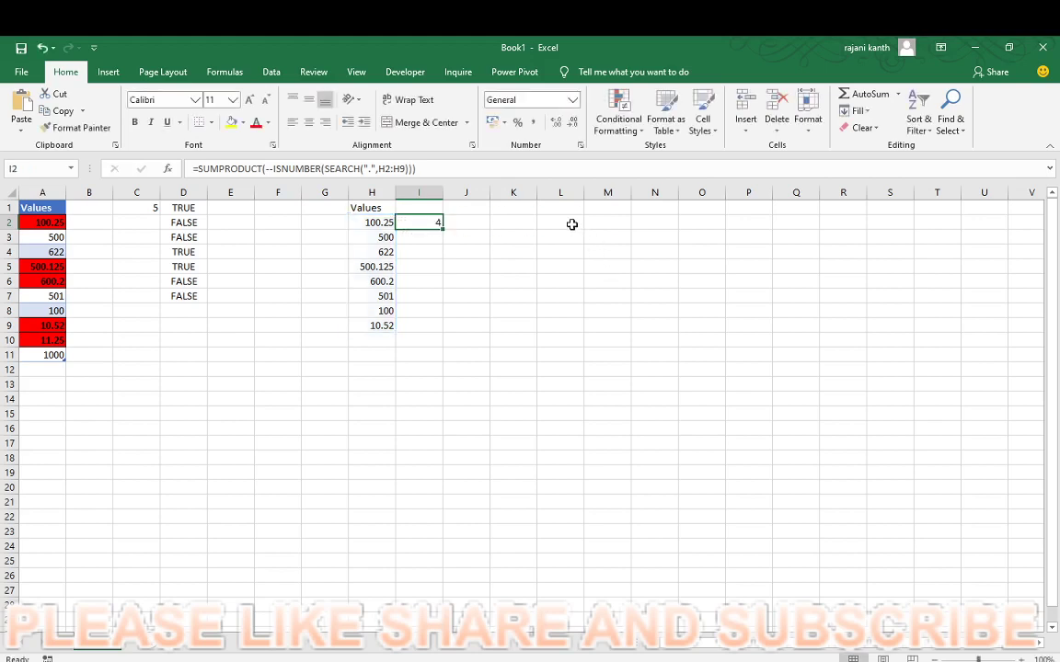
# In L2, start =INDEX($H$2:$H$9,SMALL(IF( with the pasted ISNUMBER(SEARCH) decimal test.
pyautogui.click(572, 225)
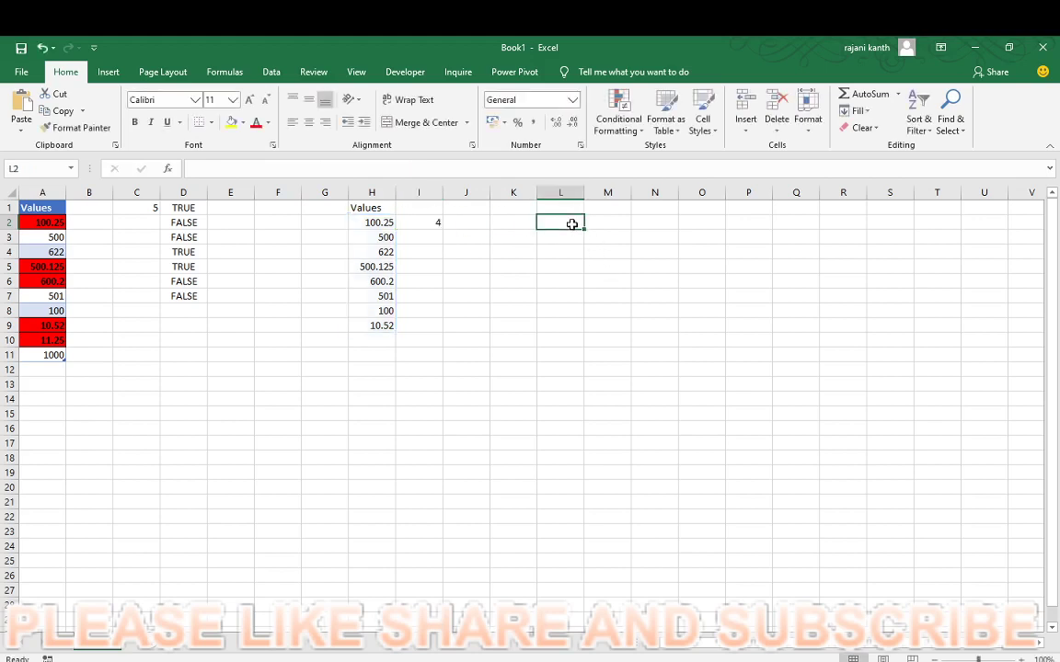
pyautogui.write('=index(')
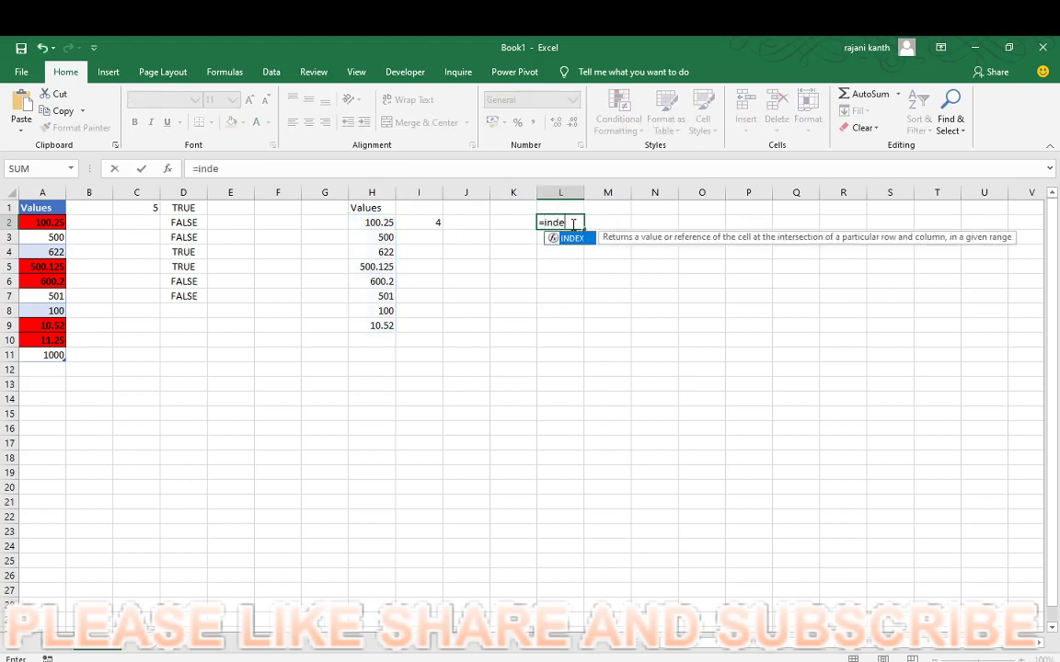
pyautogui.press('Left')
pyautogui.press('Left')
pyautogui.press('Left')
pyautogui.press('Left')
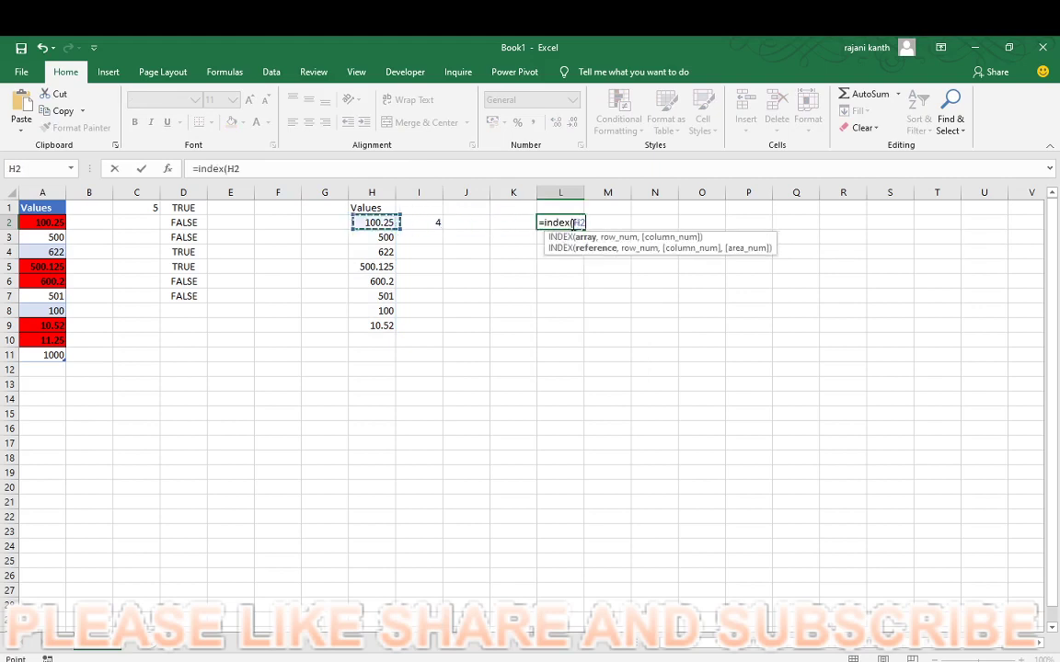
pyautogui.hotkey('ctrl', 'shift', 'Down')
pyautogui.press('F4')
pyautogui.write(',')
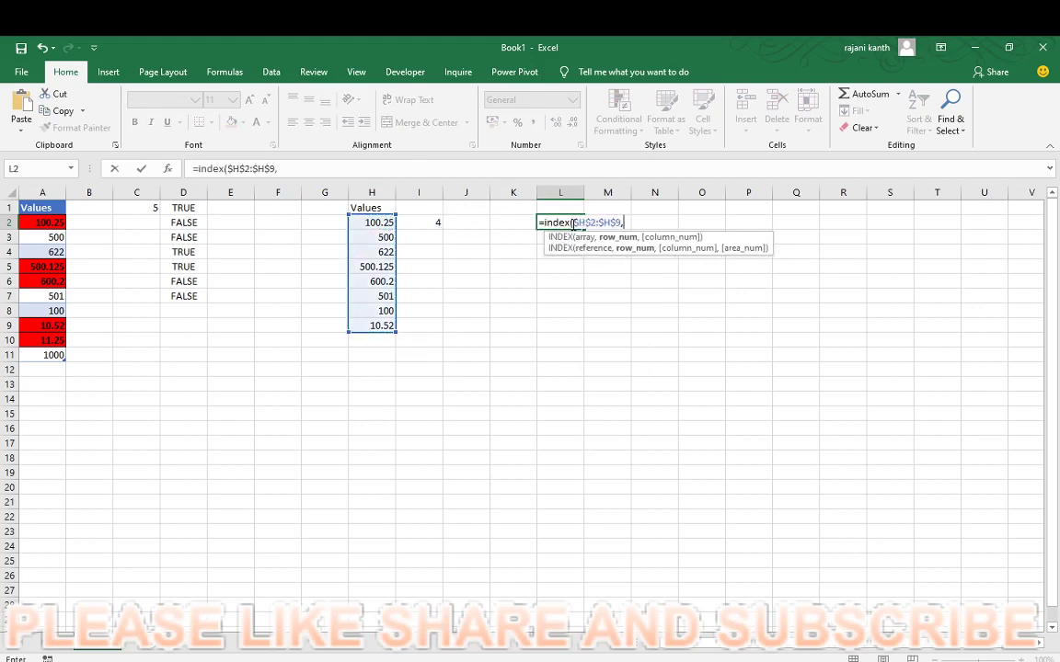
pyautogui.write('smal')
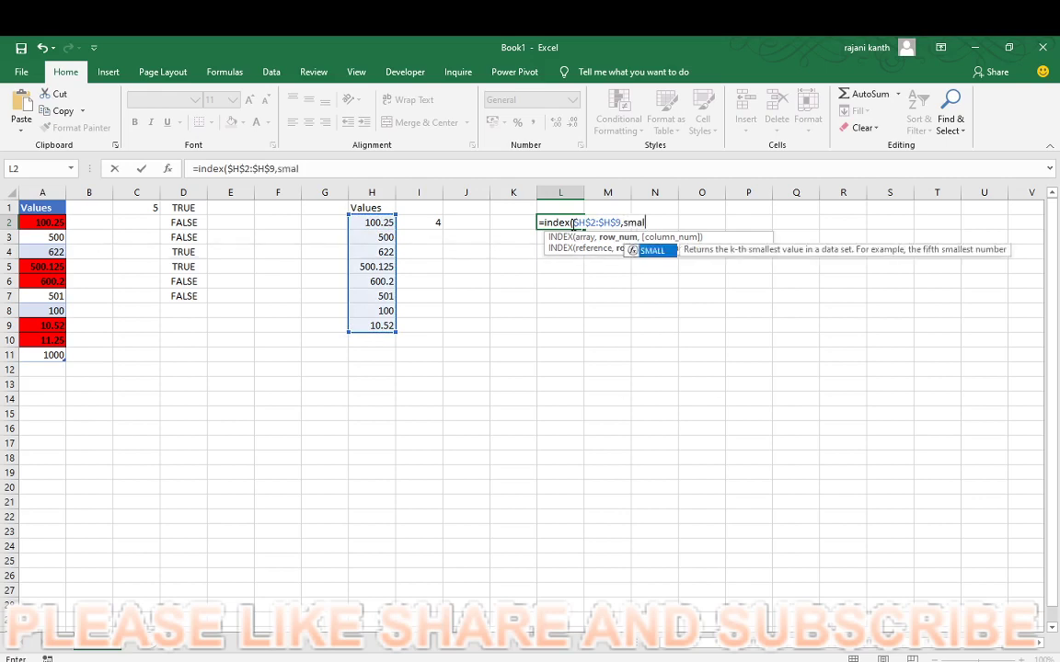
pyautogui.write('l(if(')
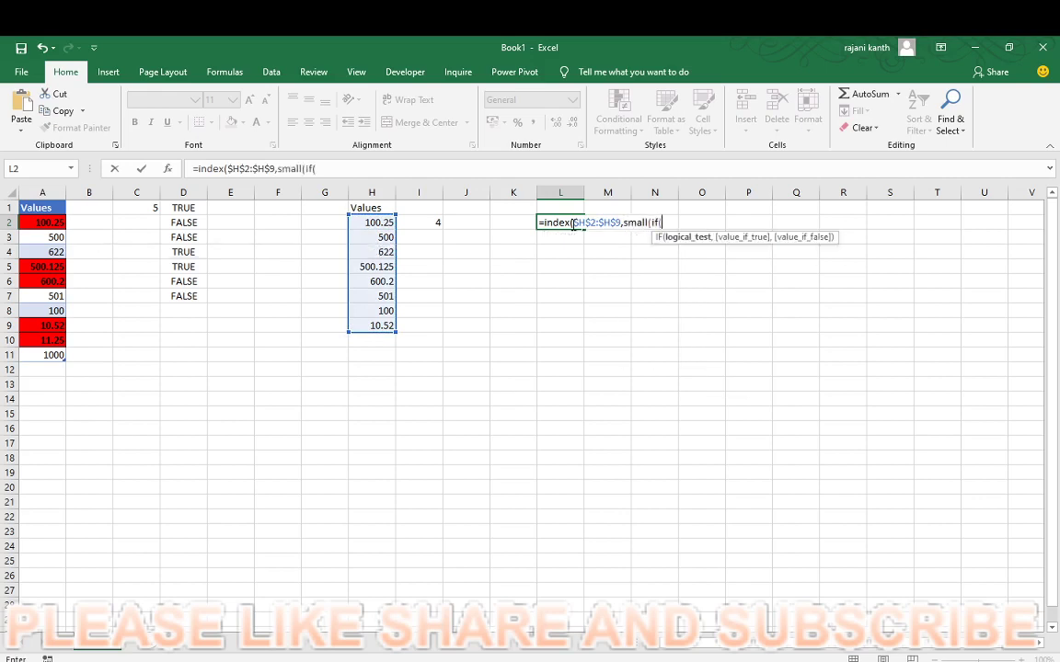
pyautogui.hotkey('ctrl', 'v')
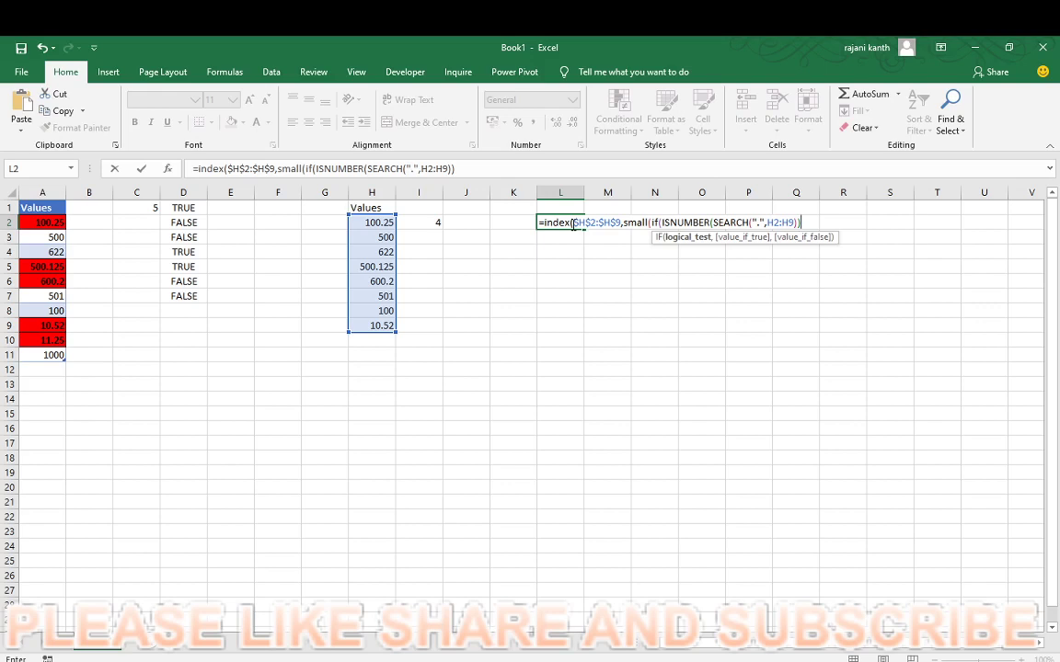
# Add ROW($H$2:$H$9)-ROW($H$2)+1 as the IF result for the relative row positions.
pyautogui.write(',row(')
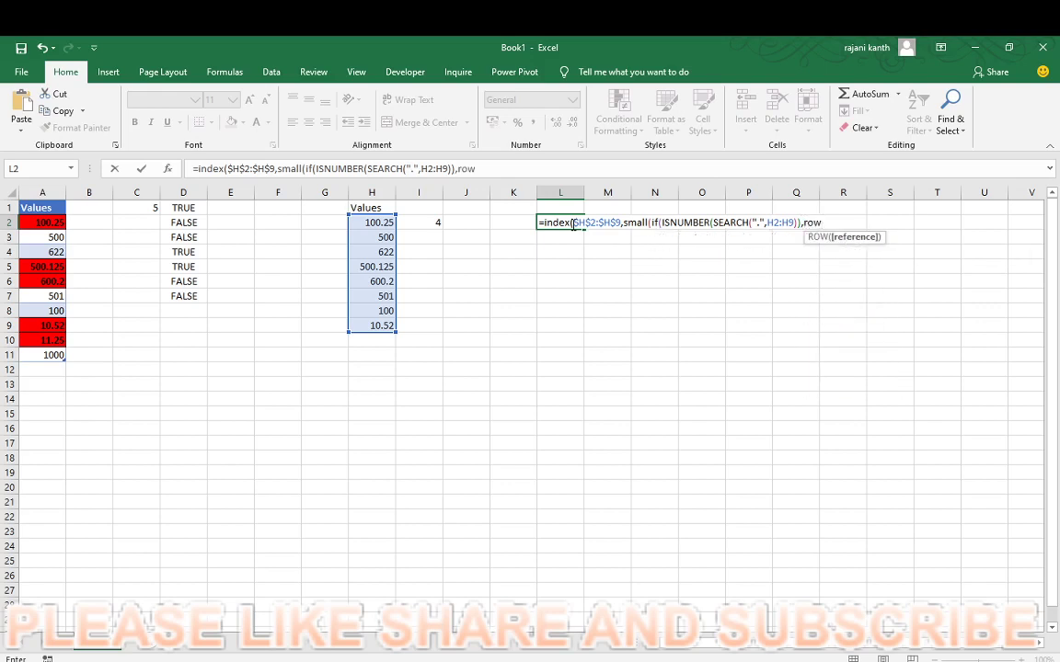
pyautogui.press('Left')
pyautogui.press('Left')
pyautogui.press('Left')
pyautogui.press('Left')
pyautogui.hotkey('ctrl', 'shift', 'Down')
pyautogui.press('F4')
pyautogui.write(')-row(')
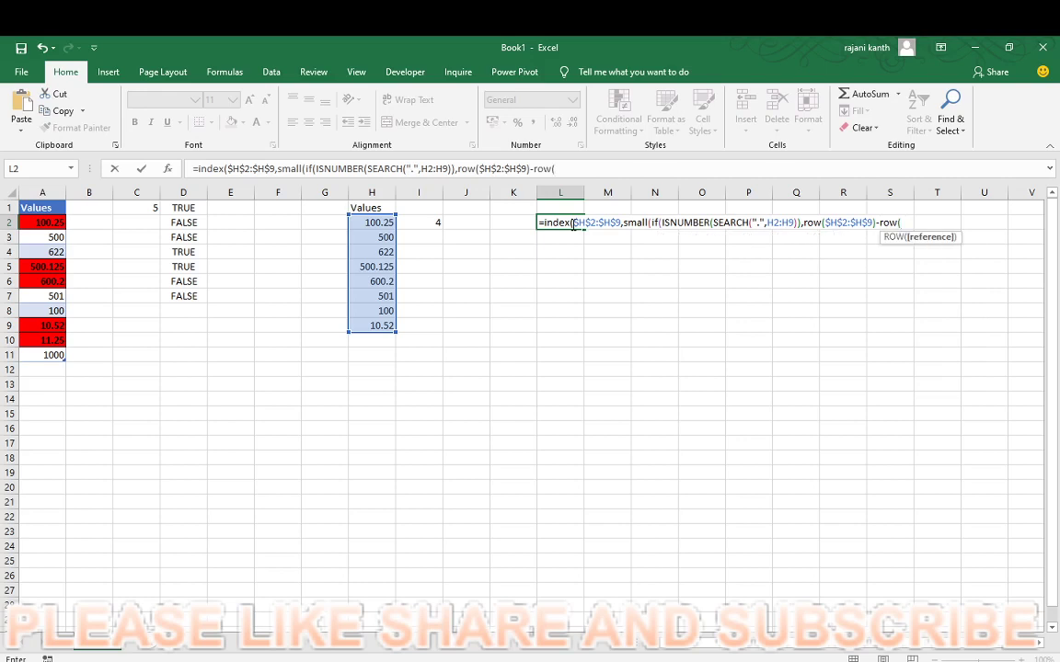
pyautogui.press('Left')
pyautogui.press('Left')
pyautogui.press('Left')
pyautogui.press('Left')
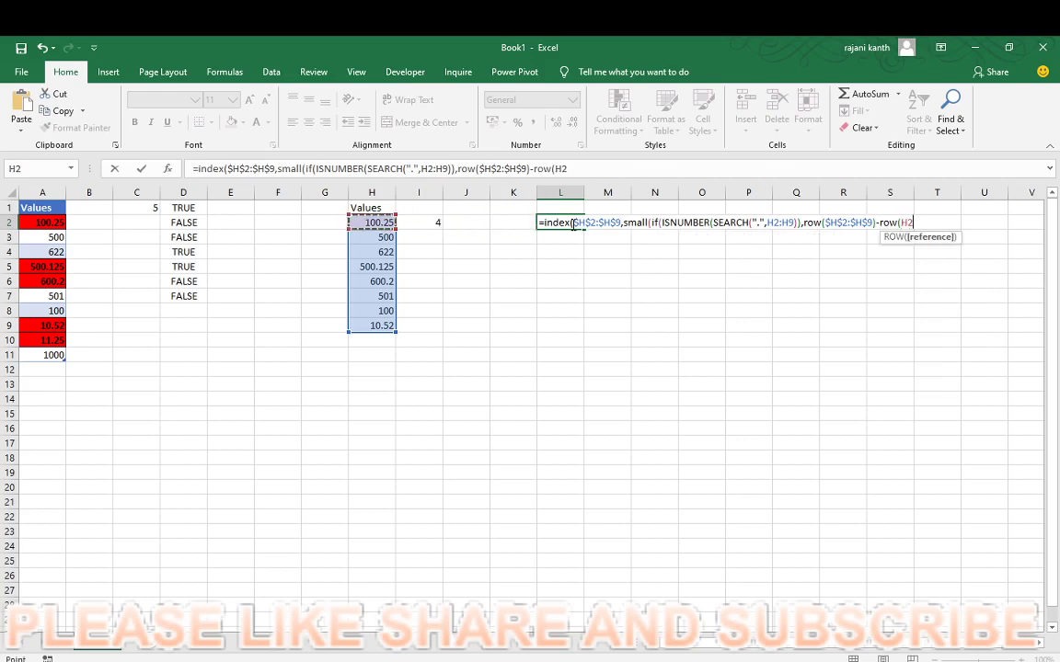
pyautogui.write(')')
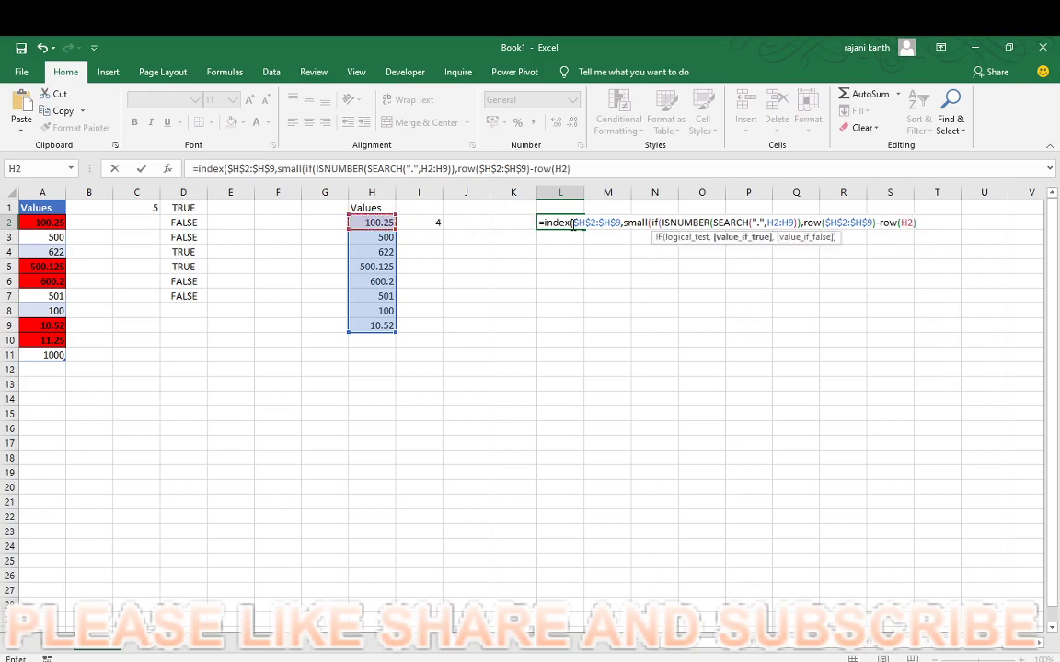
pyautogui.press('BackSpace')
pyautogui.press('BackSpace')
pyautogui.press('BackSpace')
pyautogui.press('Left')
pyautogui.press('Left')
pyautogui.press('Left')
pyautogui.press('Left')
pyautogui.press('F4')
pyautogui.write(')+1)')
# Finish with ROWS(L$2:L2) as SMALL's k and commit as an array formula, returning 100.25.
pyautogui.click(572, 225)
pyautogui.press('Right')
pyautogui.press('Right')
pyautogui.press('Right')
pyautogui.press('Right')
pyautogui.press('Right')
pyautogui.press('Right')
pyautogui.press('Right')
pyautogui.press('Right')
pyautogui.press('Right')
pyautogui.press('Right')
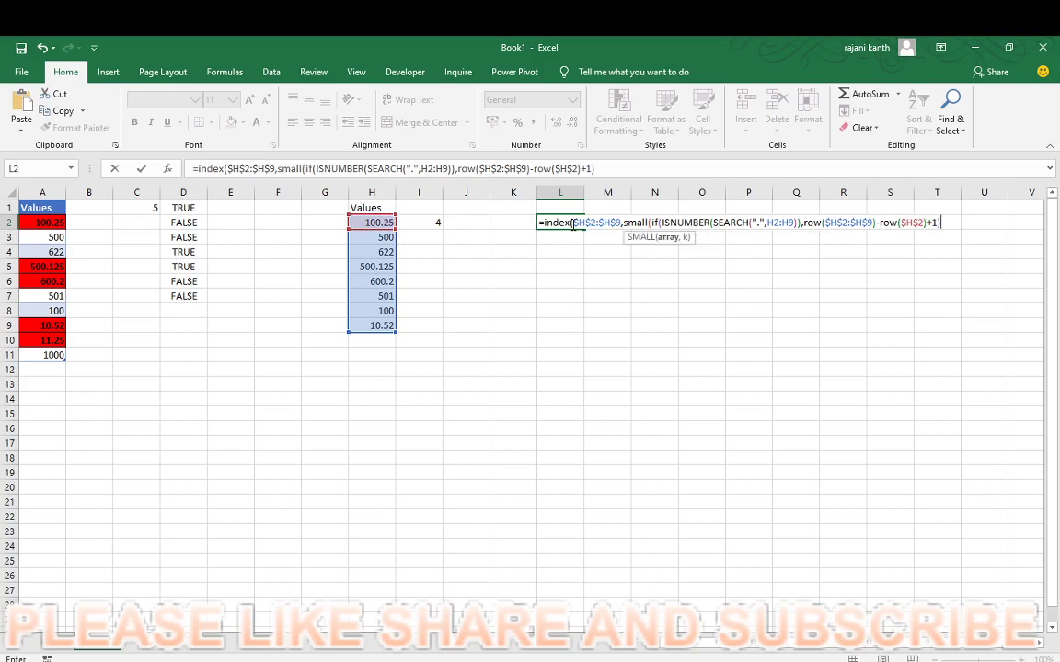
pyautogui.write(',rows(')
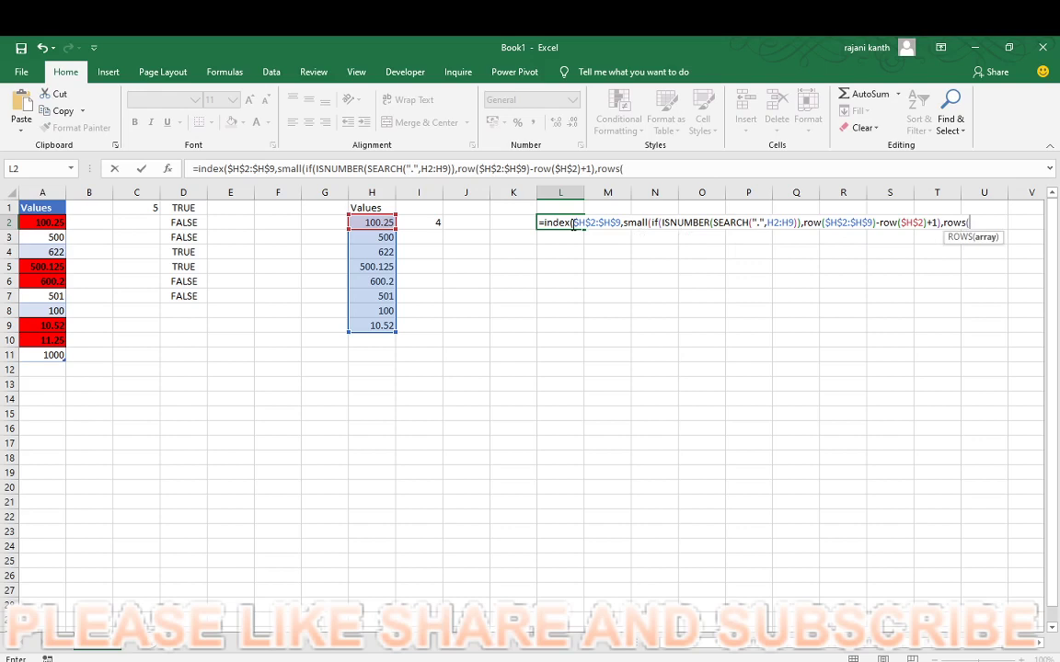
pyautogui.write('L')
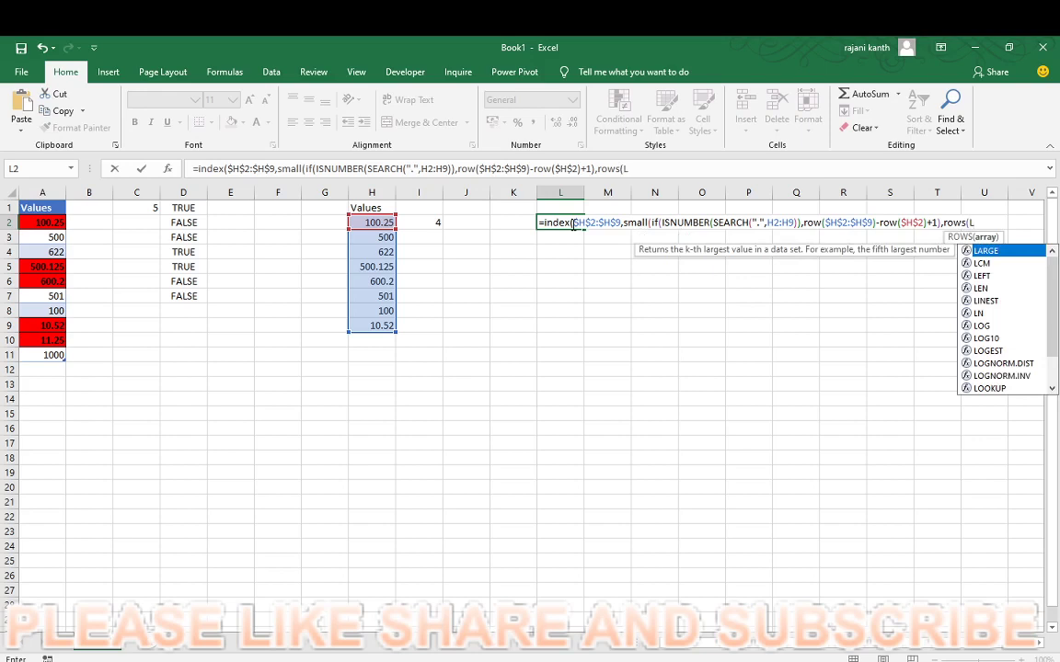
pyautogui.write('$2:')
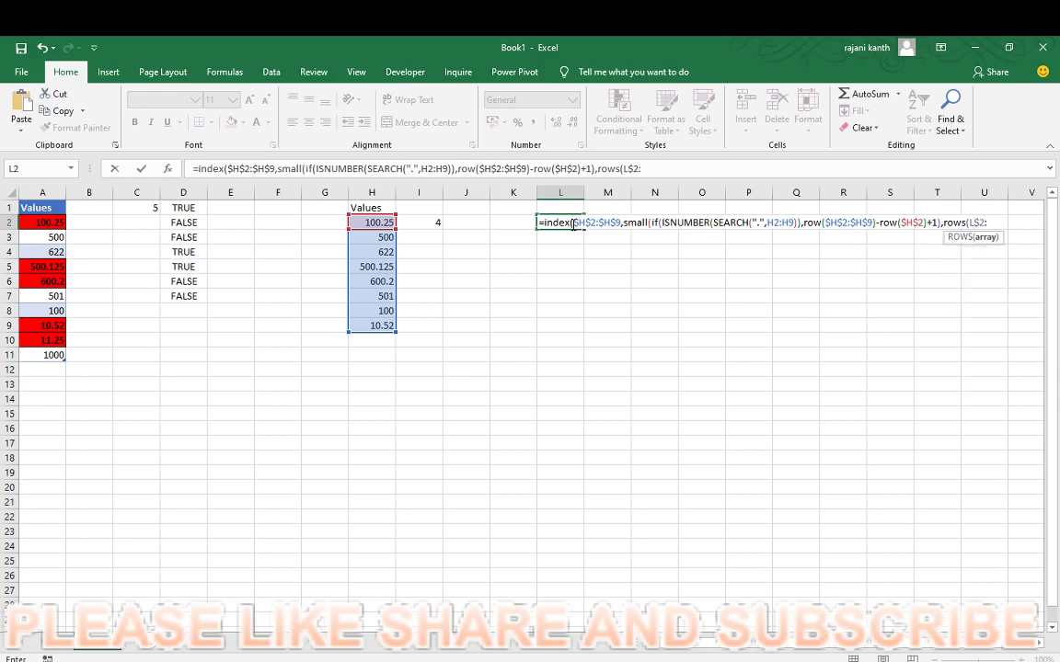
pyautogui.write('l2)')
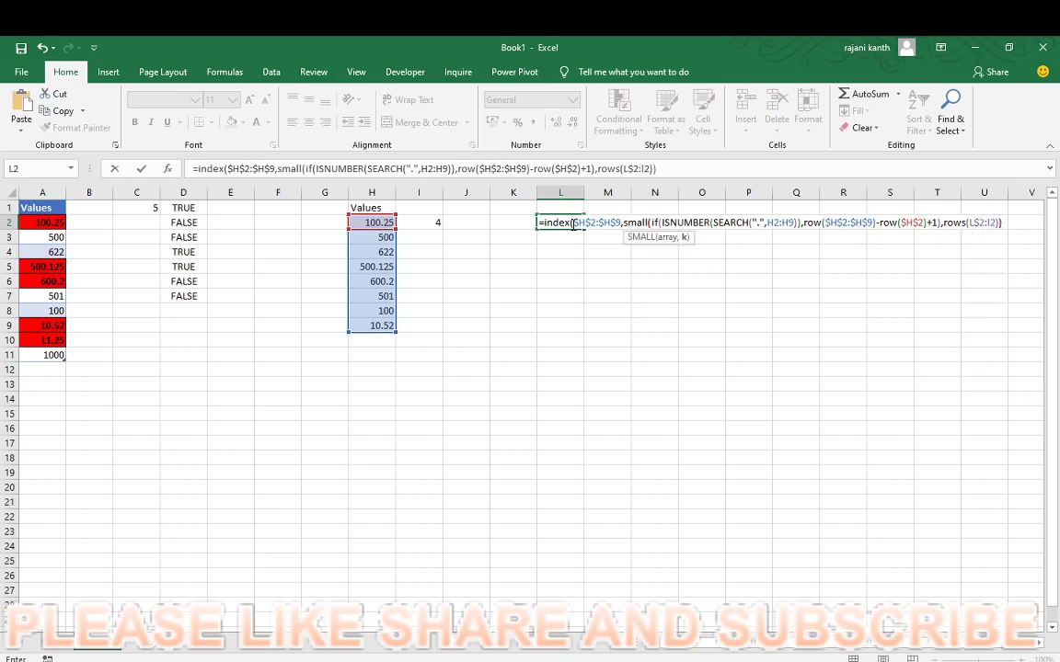
pyautogui.write('))')
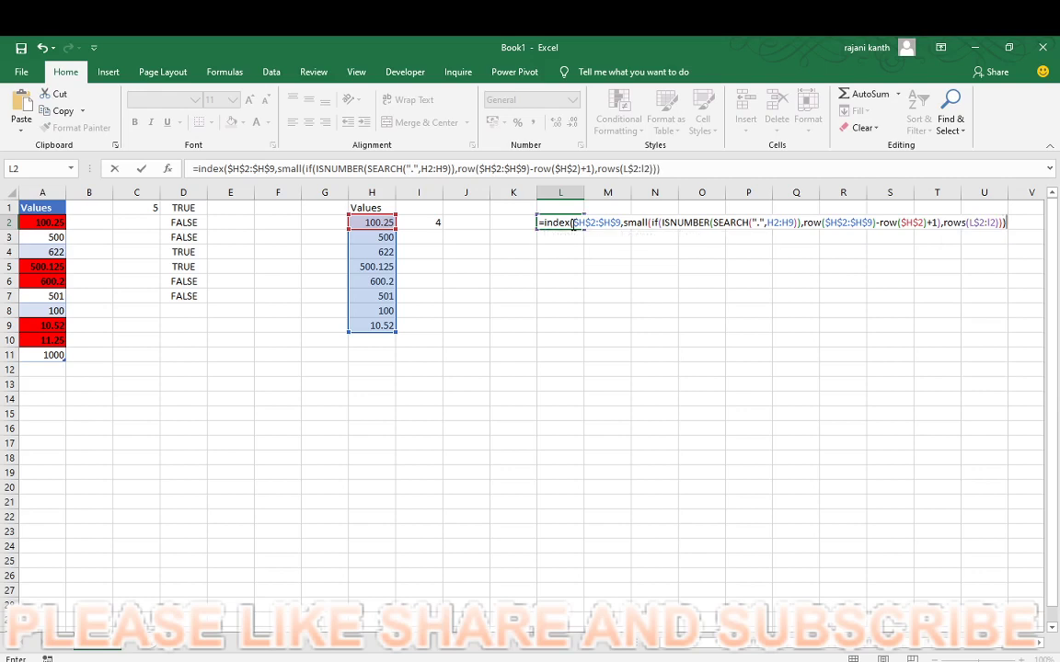
pyautogui.hotkey('ctrl', 'shift', 'Return')
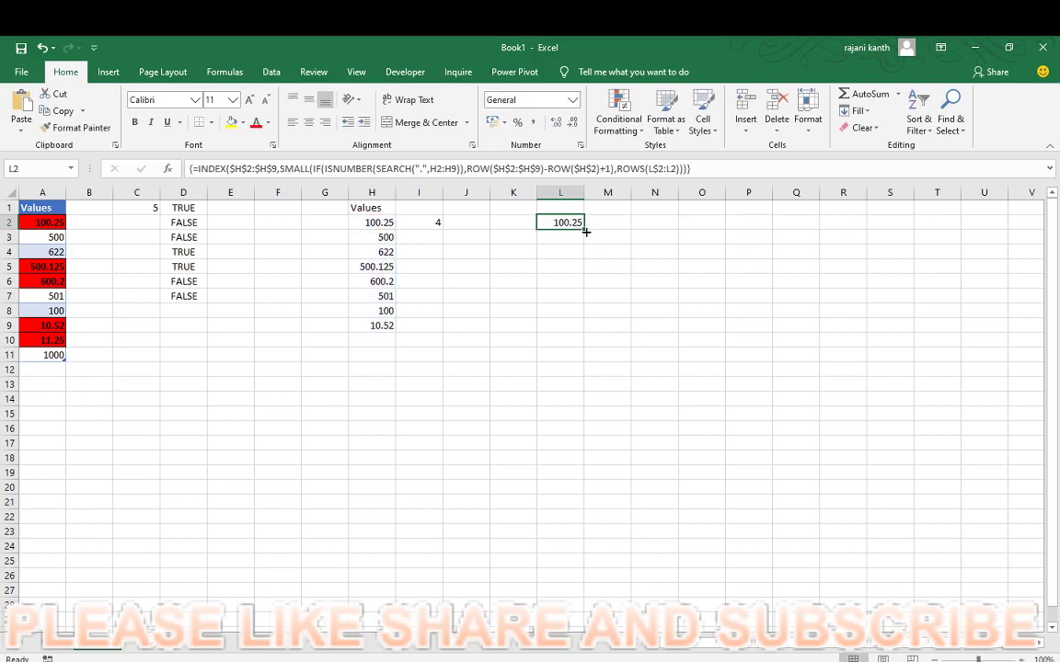
# Fill L2 down to L9, make the SEARCH range $H$2:$H$9, recommit as array, and refill.
pyautogui.moveTo(585, 232); pyautogui.dragTo(581, 333)
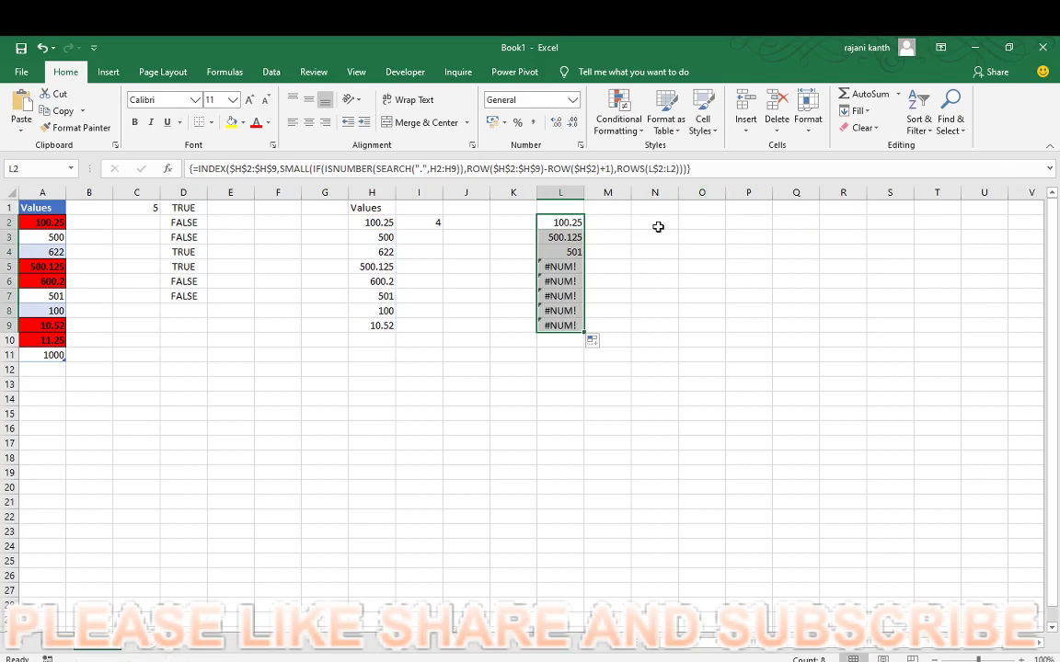
pyautogui.click(579, 222)
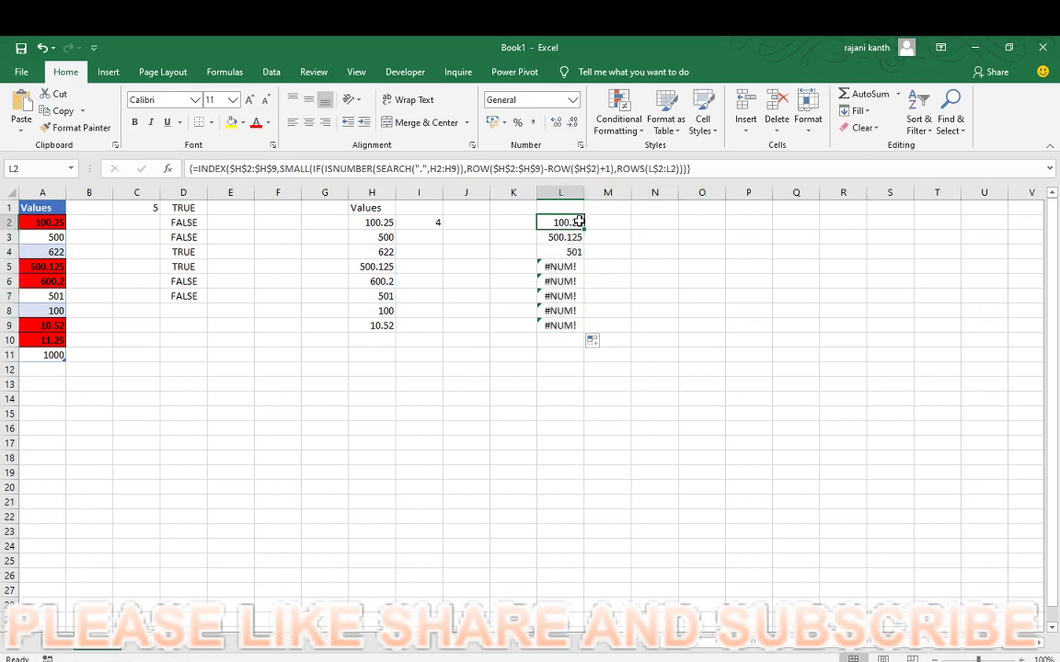
pyautogui.doubleClick(579, 221)
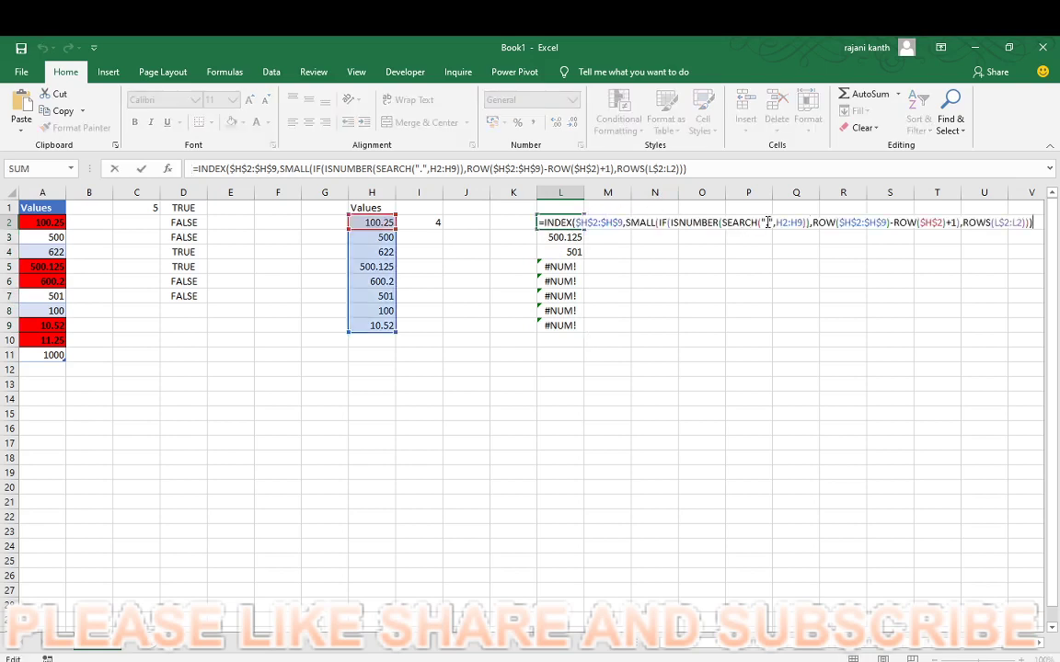
pyautogui.moveTo(776, 223); pyautogui.dragTo(803, 223)
pyautogui.press('F4')
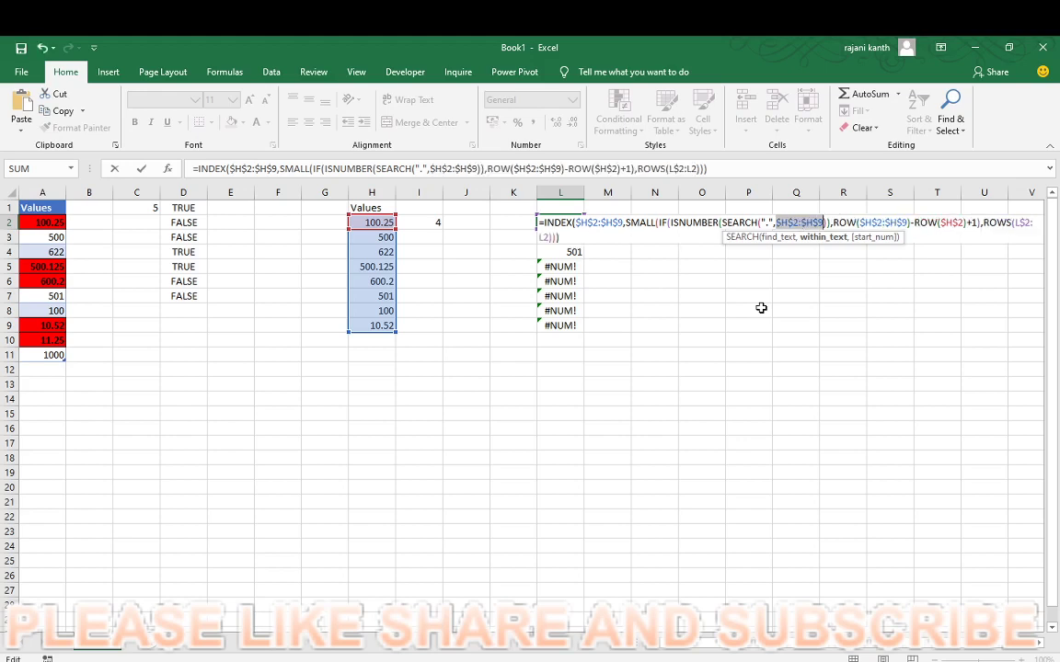
pyautogui.hotkey('ctrl', 'shift', 'Return')
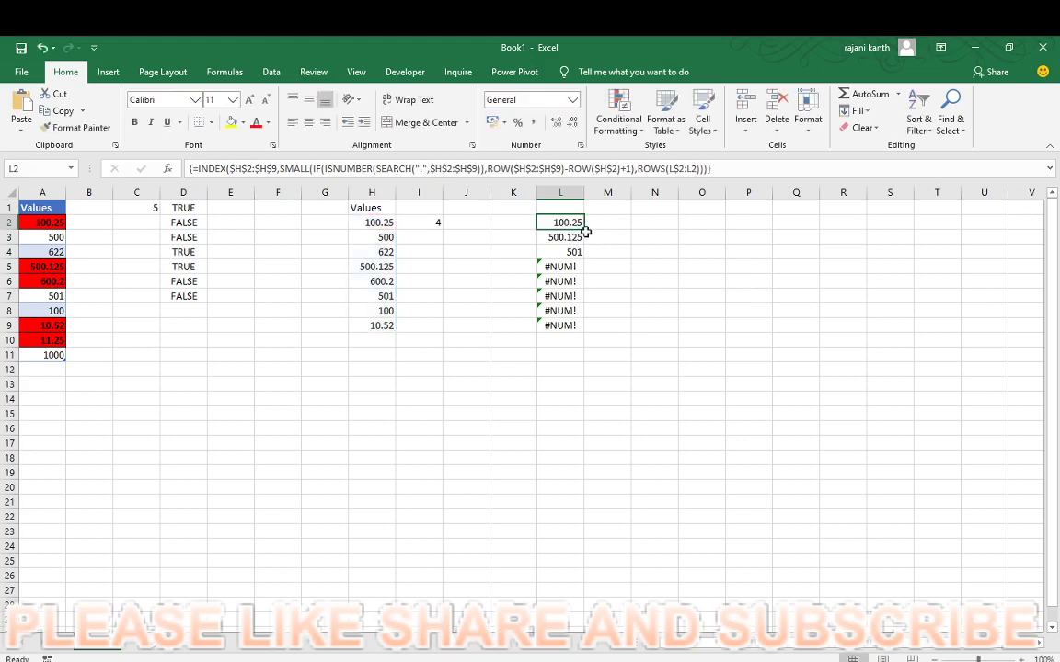
pyautogui.doubleClick(585, 230)
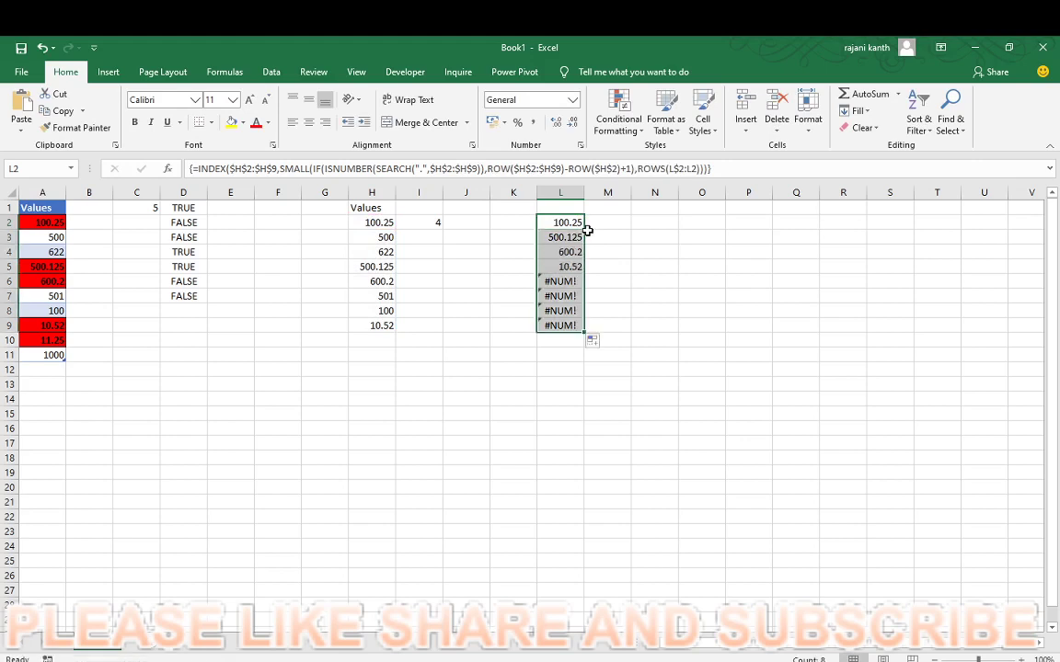
pyautogui.doubleClick(544, 223)
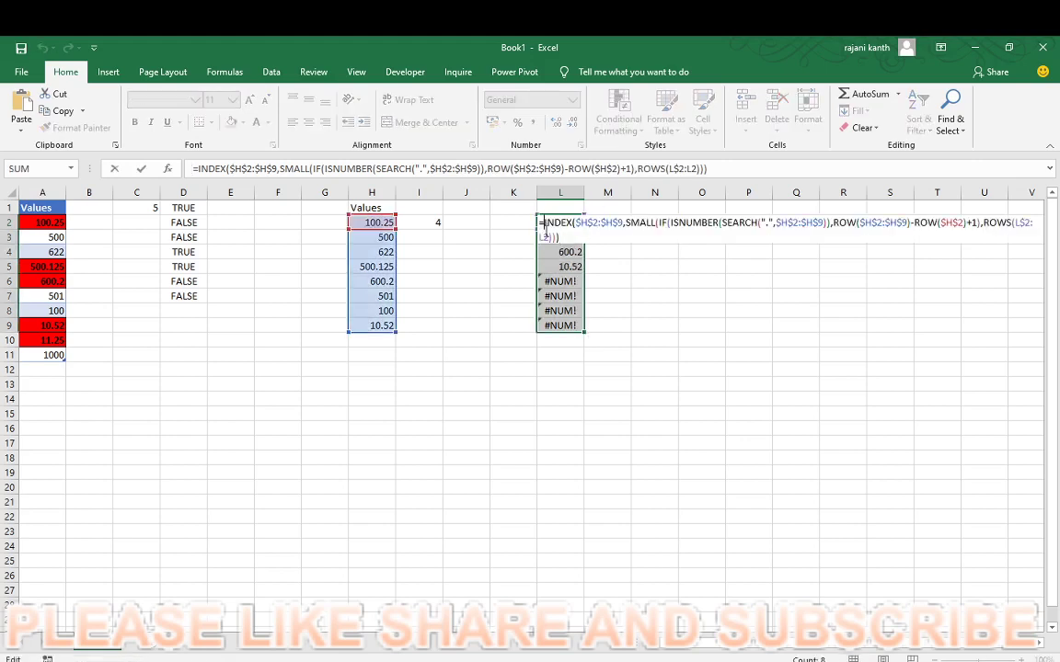
# Try wrapping L2 in IFERROR with an empty-string fallback, then undo it.
pyautogui.write('if')
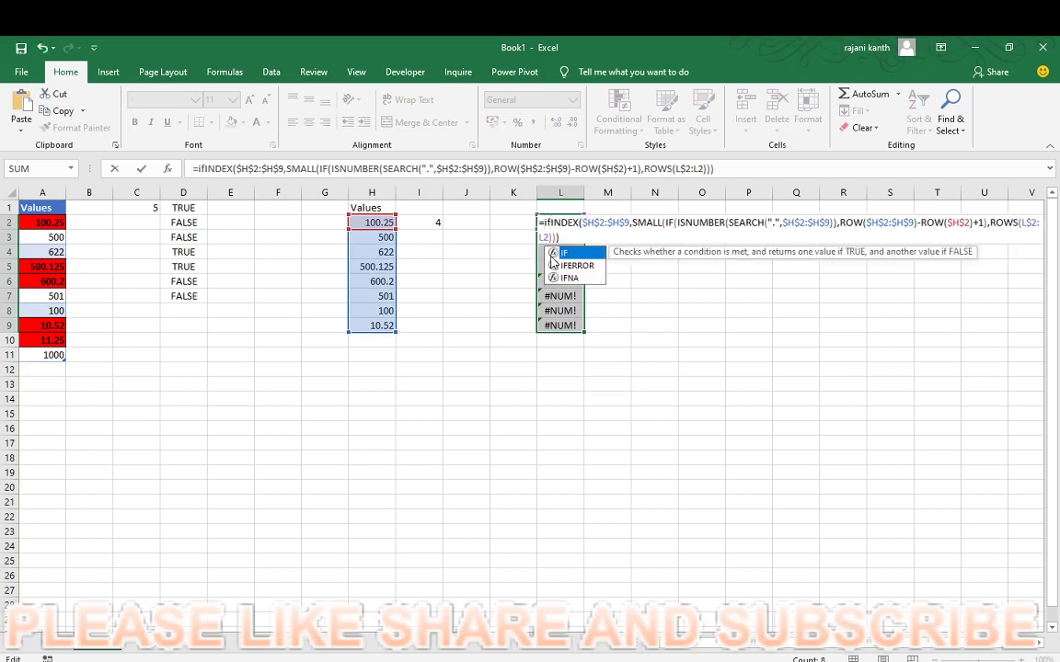
pyautogui.doubleClick(554, 265)
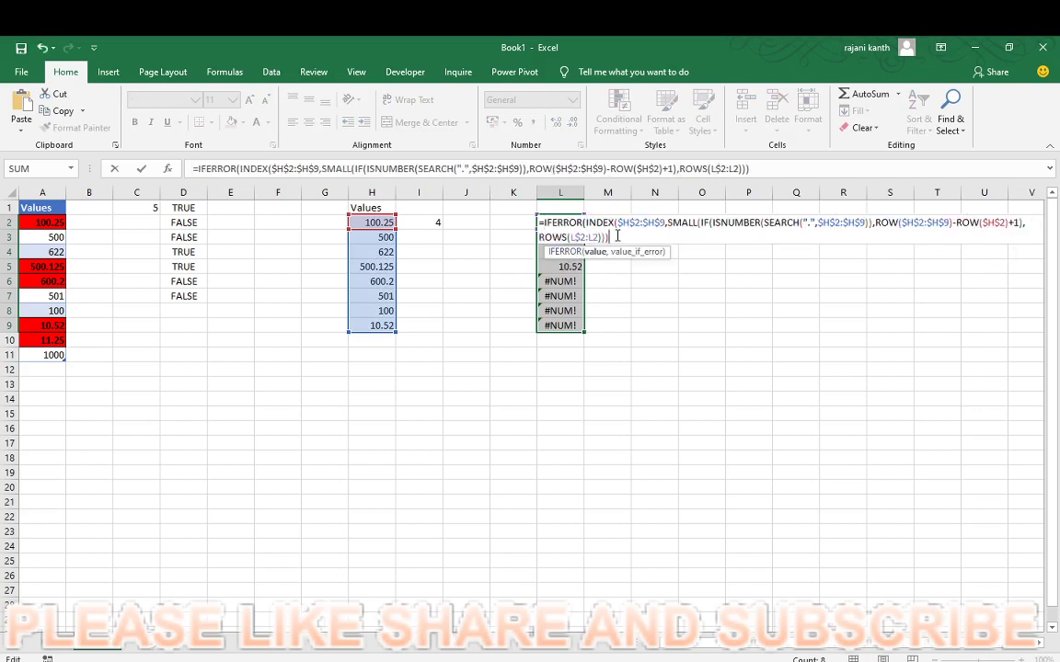
pyautogui.write(',"")')
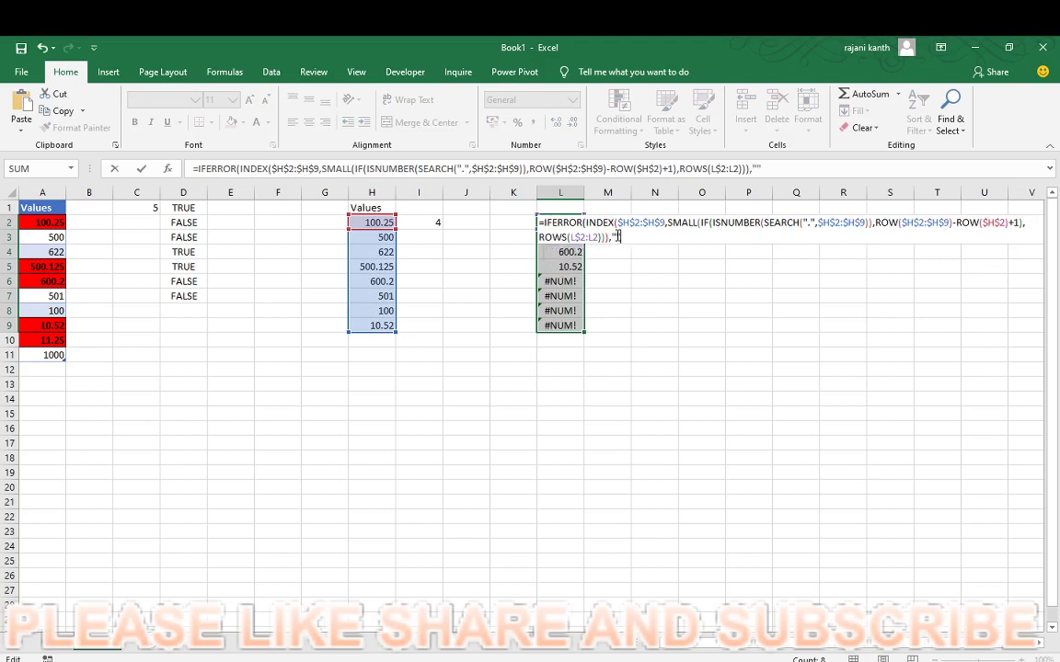
pyautogui.hotkey('ctrl', 'Return')
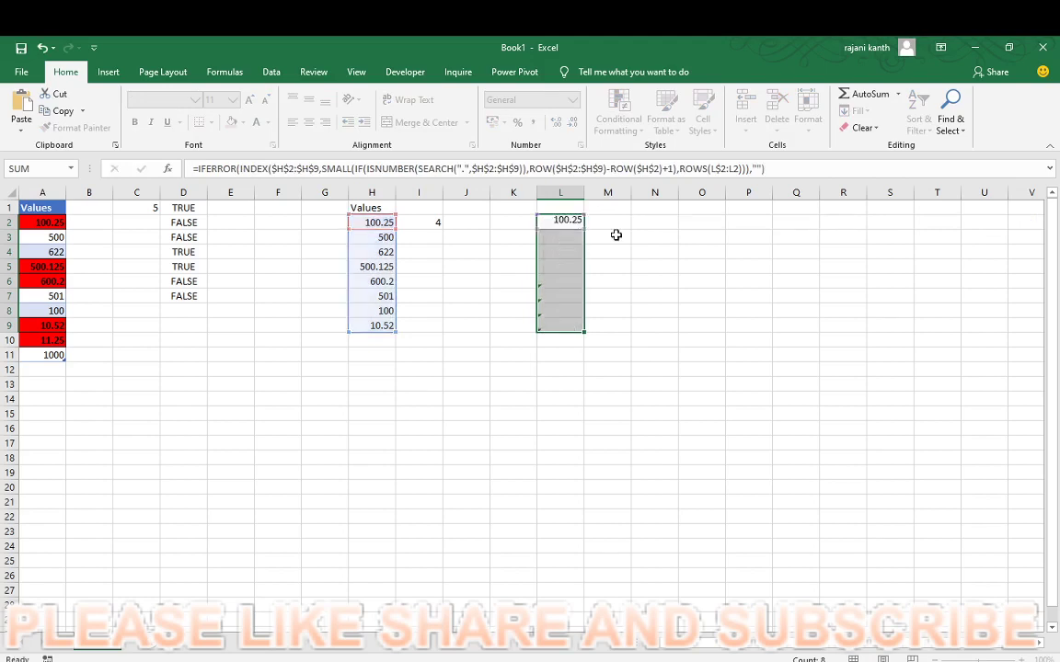
pyautogui.hotkey('ctrl', 'z')
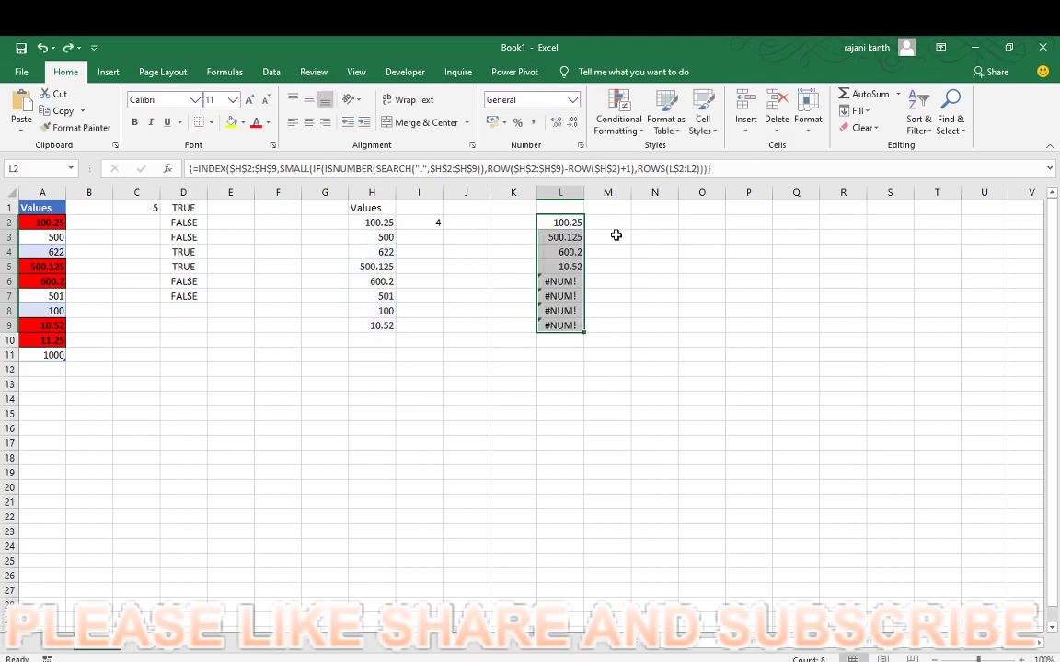
# Wrap L2 in IFERROR(...,"") as an array formula and fill to L9, showing blanks instead of #NUM!
pyautogui.click(566, 222)
pyautogui.doubleClick(567, 222)
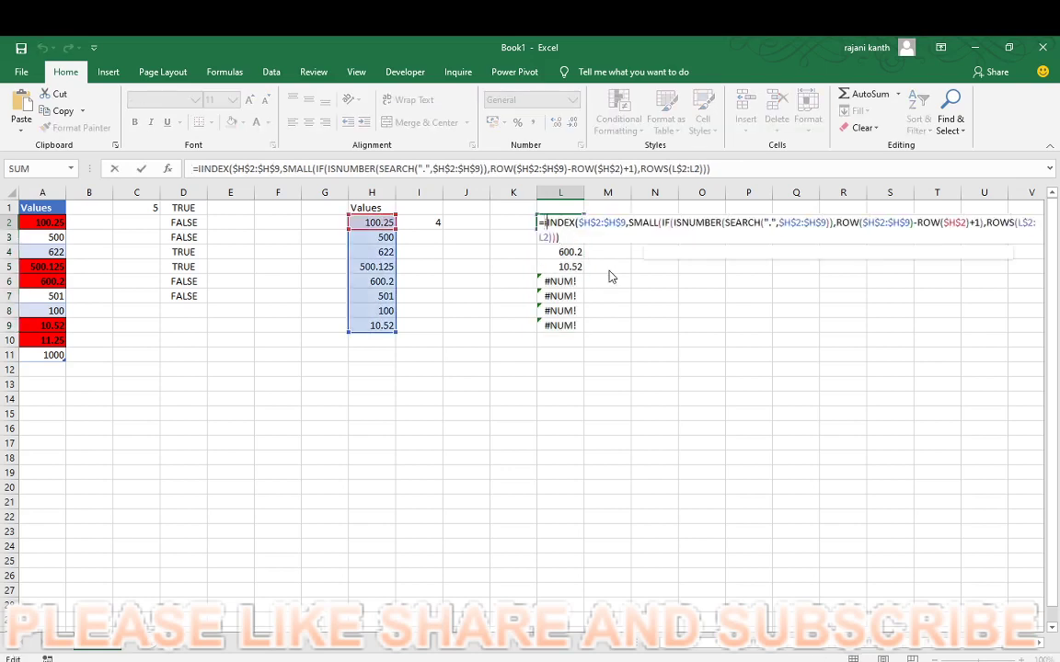
pyautogui.write('IF')
pyautogui.press('Down')
pyautogui.press('Down')
pyautogui.press('Tab')
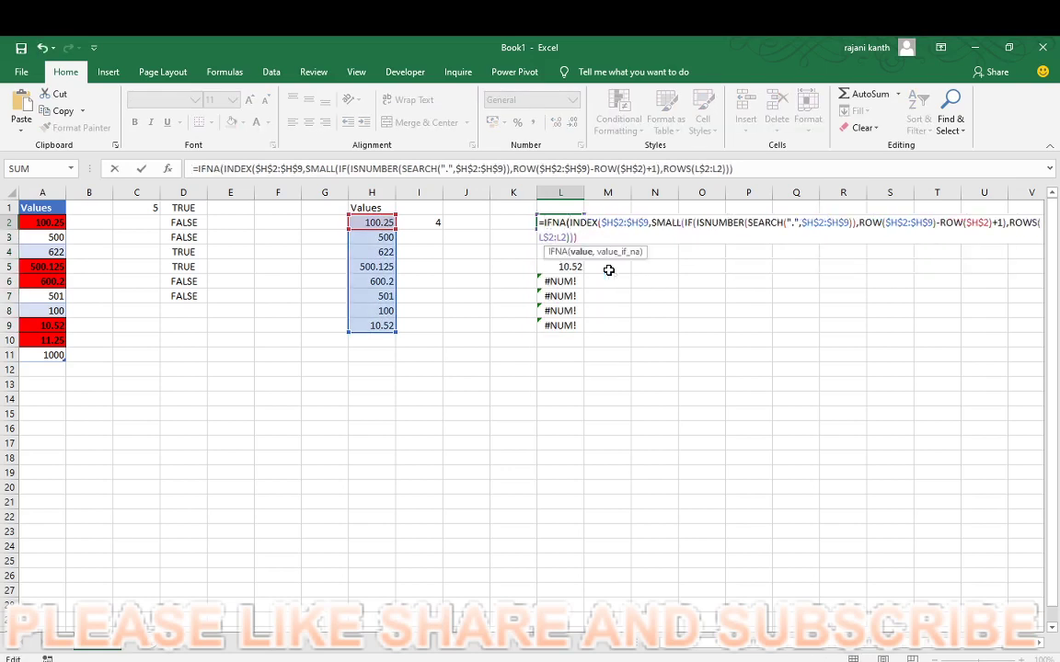
pyautogui.press('BackSpace')
pyautogui.press('BackSpace')
pyautogui.press('BackSpace')
pyautogui.press('Down')
pyautogui.press('Tab')
pyautogui.click(624, 238)
pyautogui.write(',"")')
pyautogui.hotkey('ctrl', 'shift', 'Return')
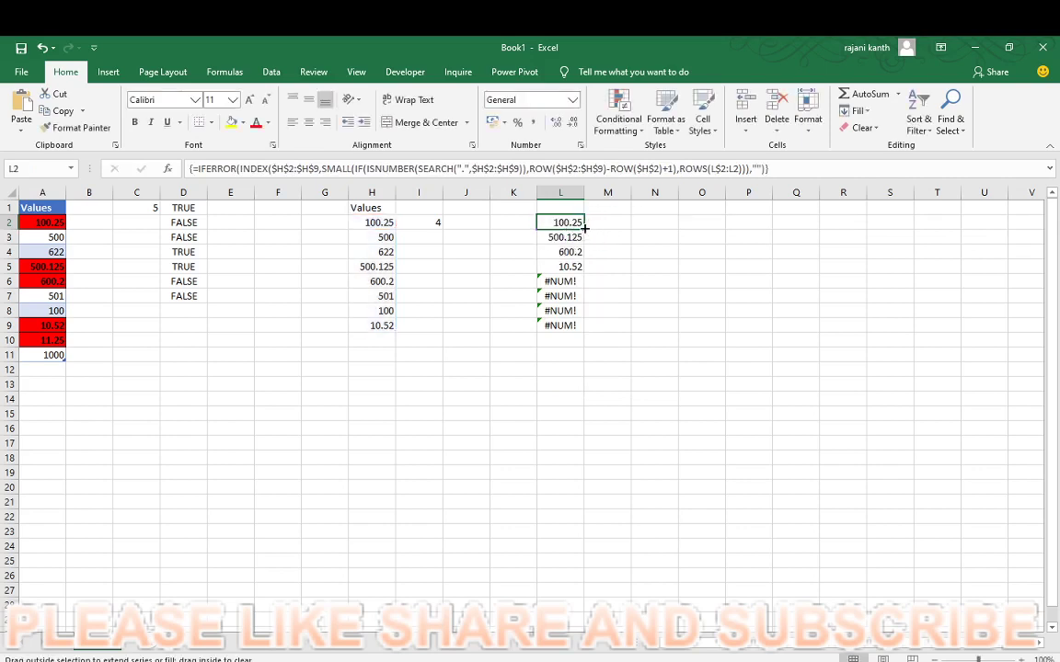
pyautogui.moveTo(584, 227); pyautogui.dragTo(587, 331)
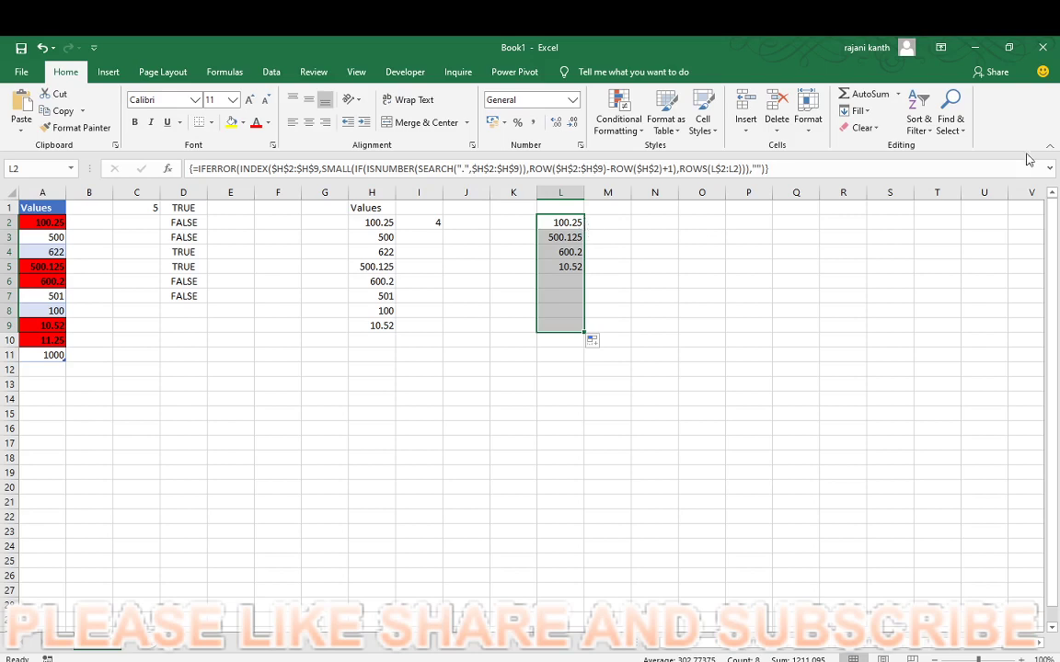
# Enter =SEARCH(".",H2) in J2 and fill it down to J9.
pyautogui.click(473, 221)
pyautogui.write('=search(')
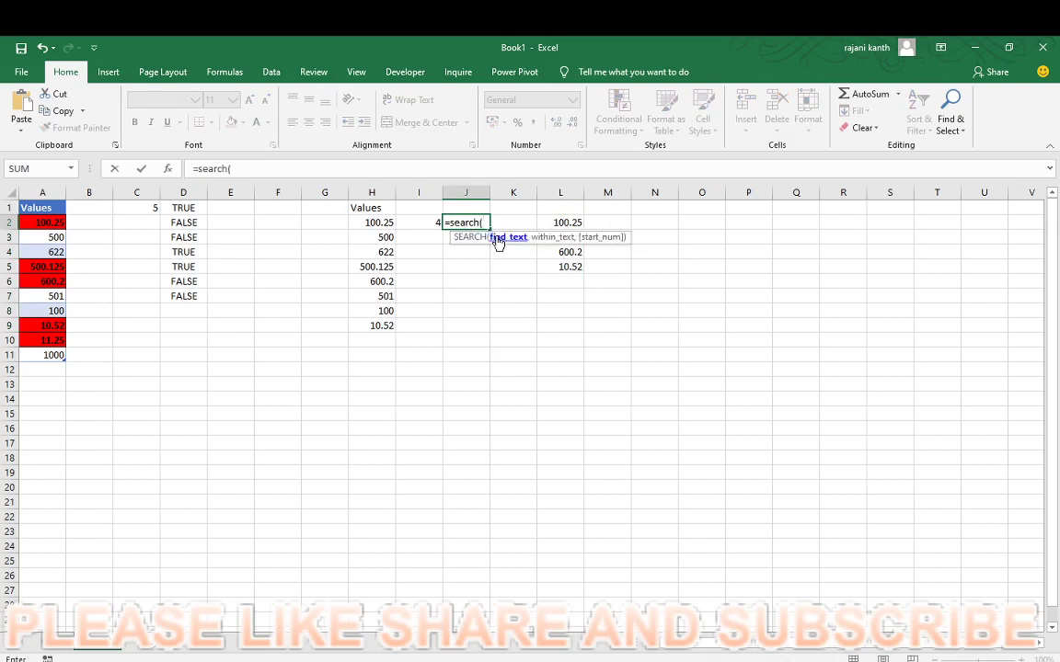
pyautogui.write('".",')
pyautogui.press('Left')
pyautogui.press('Left')
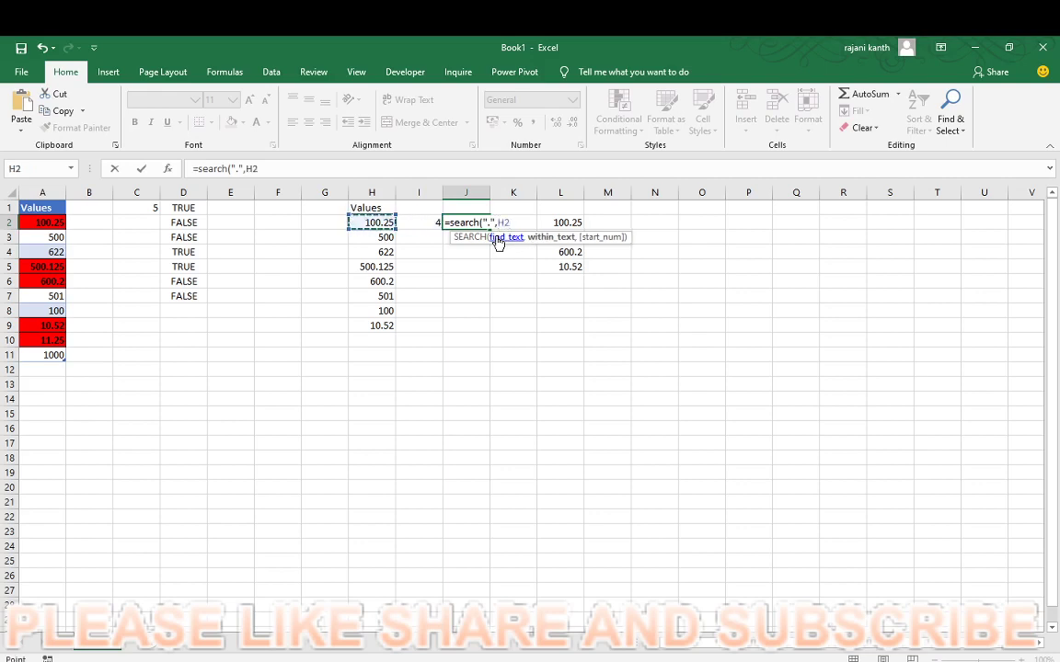
pyautogui.write(')')
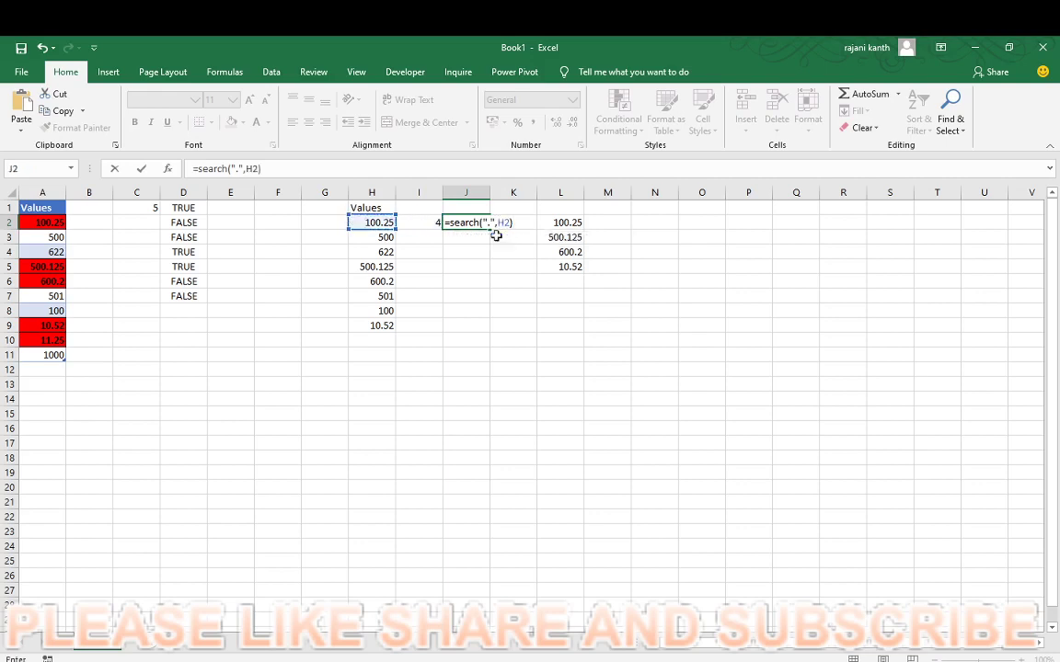
pyautogui.hotkey('ctrl', 'Return')
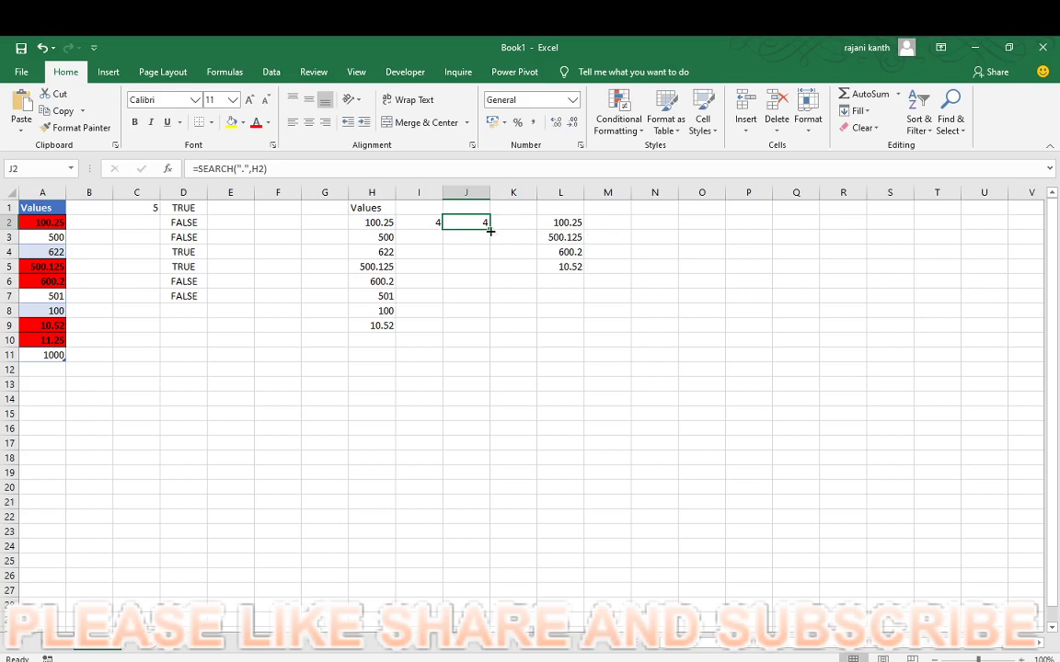
pyautogui.doubleClick(490, 231)
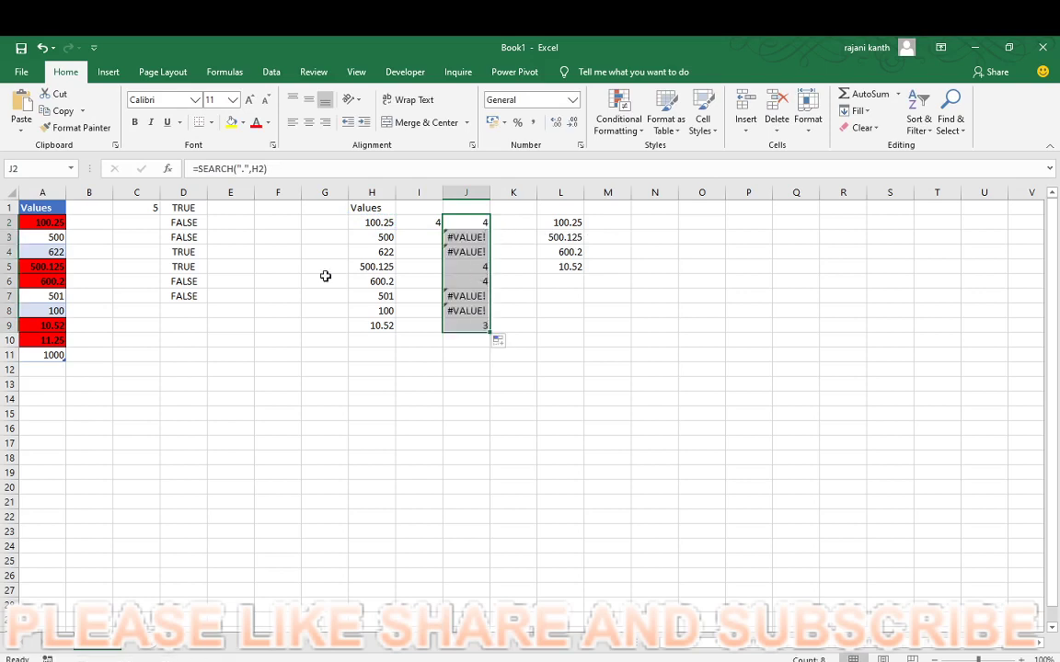
pyautogui.press('F2')
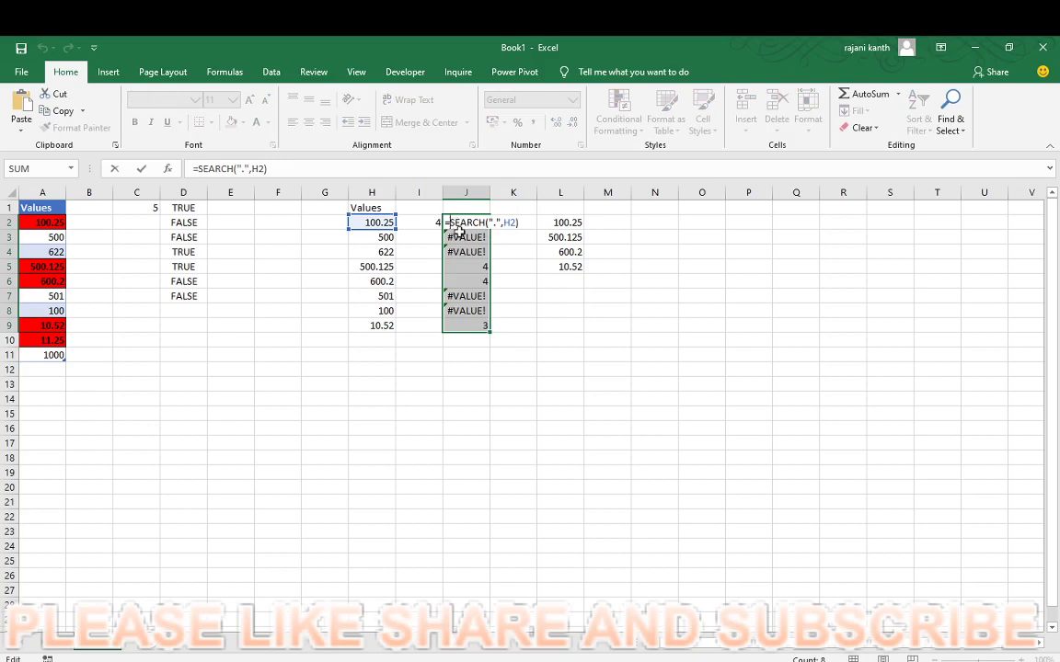
# Wrap J2:J9 in ISNUMBER to give =ISNUMBER(SEARCH(".",H2)), showing TRUE/FALSE.
pyautogui.write('isnumber')
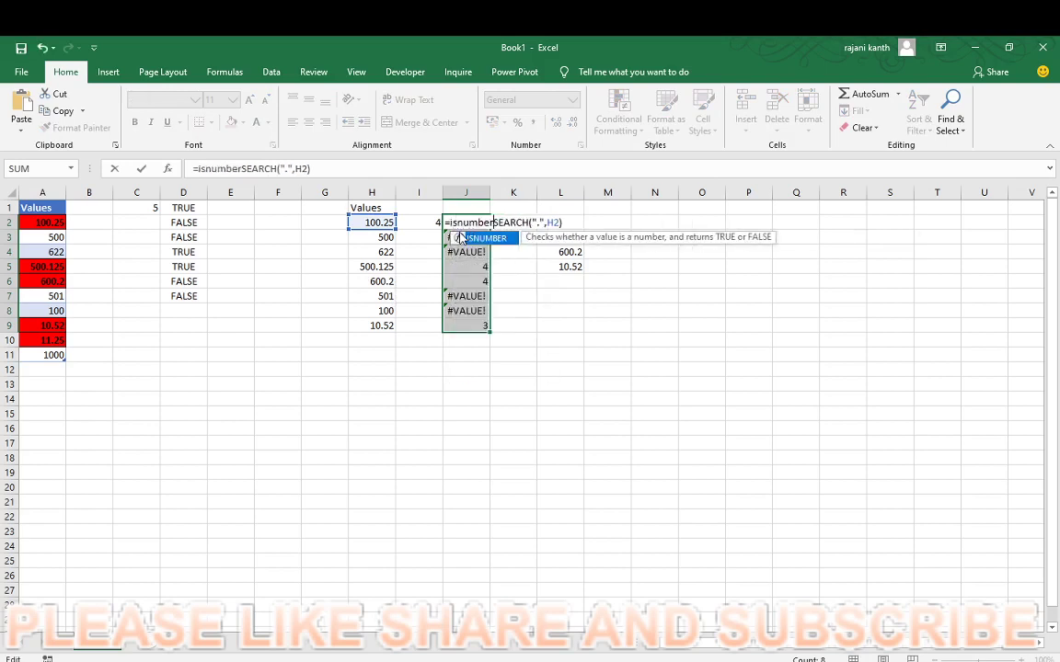
pyautogui.write('(')
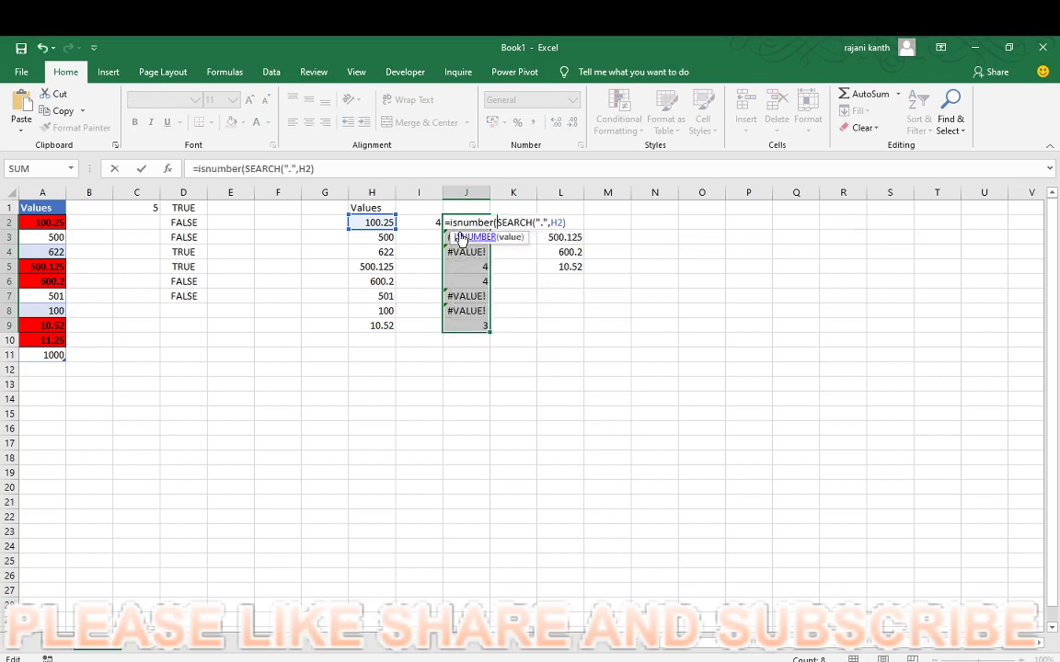
pyautogui.write(')')
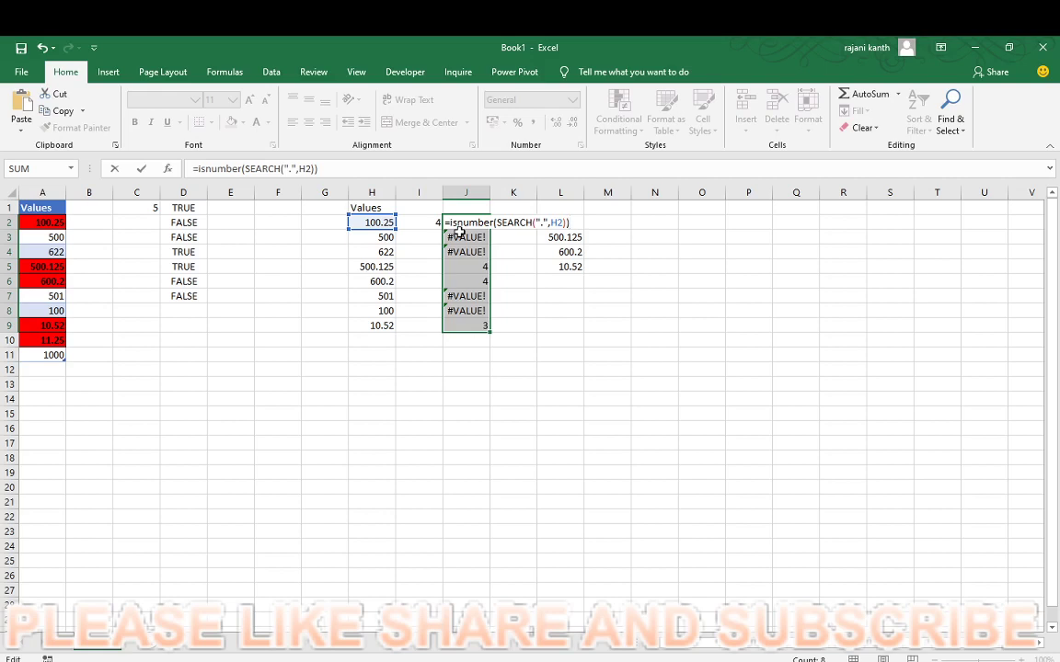
pyautogui.hotkey('ctrl', 'Return')
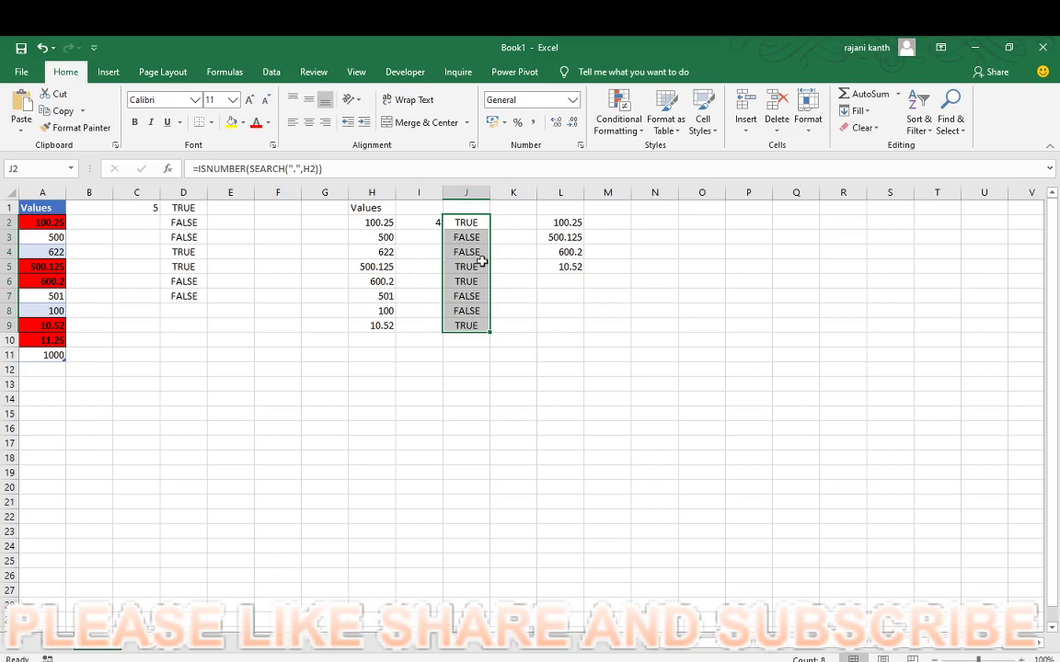
# Copy the ISNUMBER(SEARCH(".",H2)) formula text from J2.
pyautogui.moveTo(378, 222); pyautogui.dragTo(390, 325)
pyautogui.click(467, 225)
pyautogui.doubleClick(469, 229)
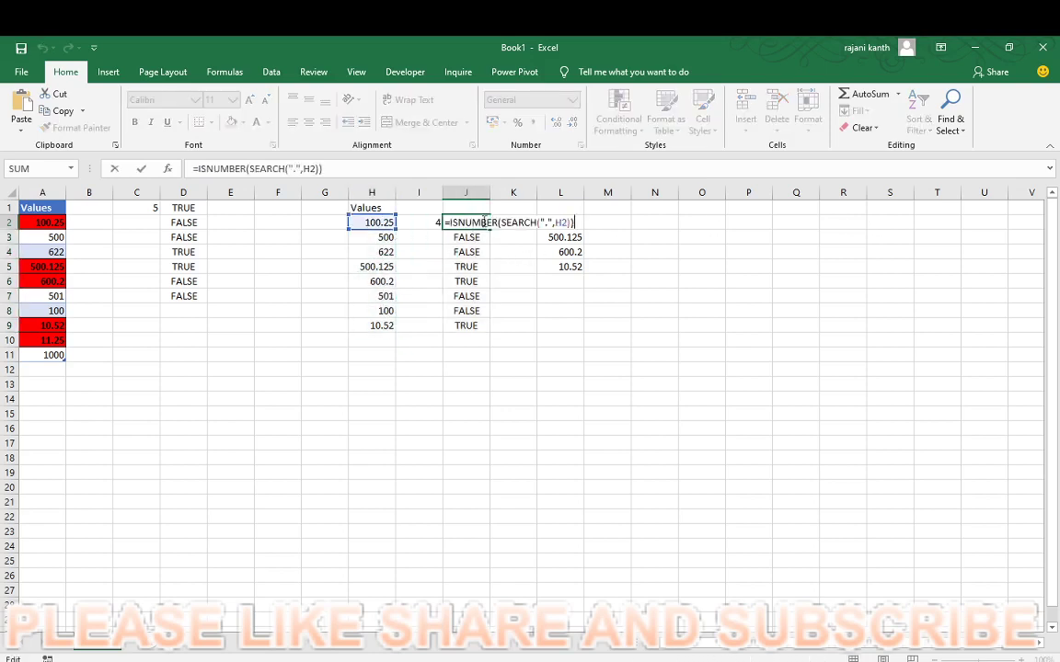
pyautogui.moveTo(450, 223); pyautogui.dragTo(609, 222)
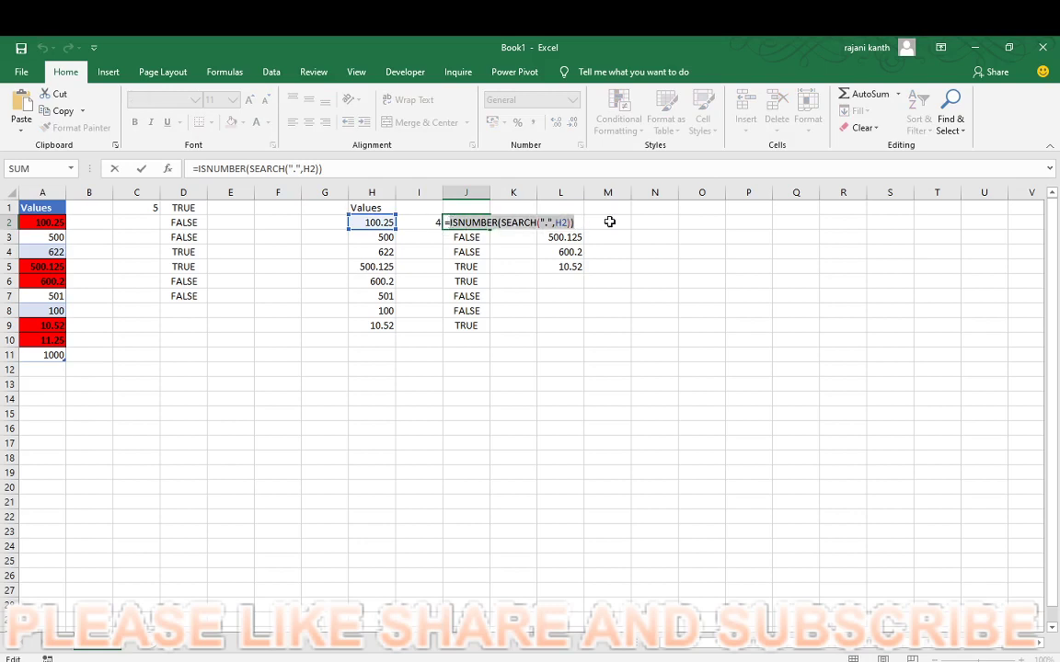
pyautogui.click(576, 223)
pyautogui.moveTo(577, 223); pyautogui.dragTo(419, 222)
pyautogui.hotkey('ctrl', 'c')
pyautogui.press('Escape')
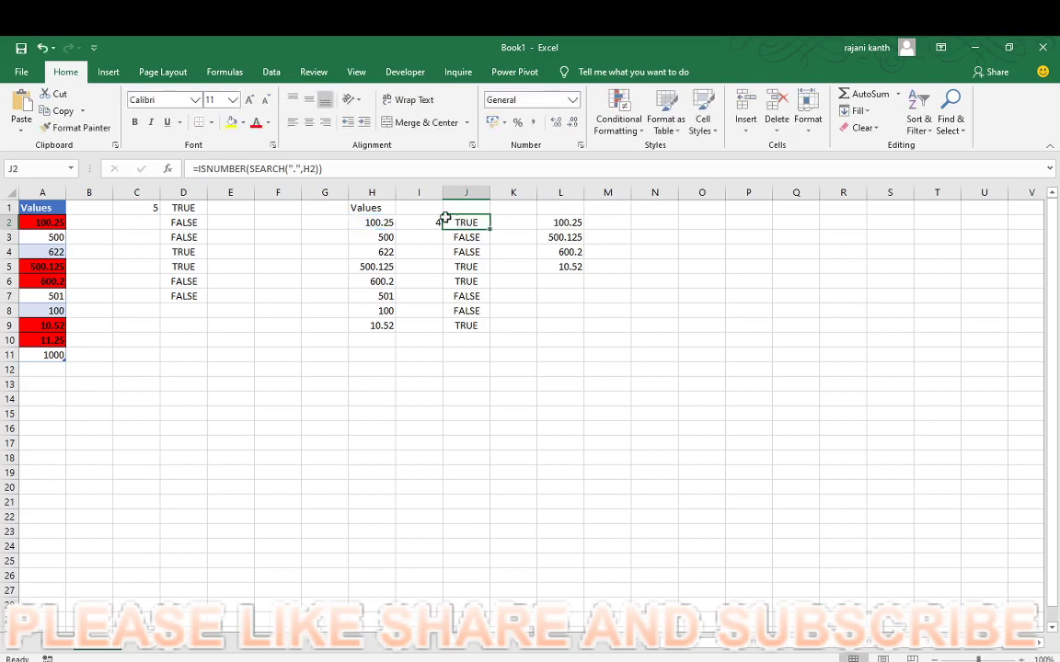
# Select the values H2:H9 and start a new conditional formatting rule.
pyautogui.click(379, 223)
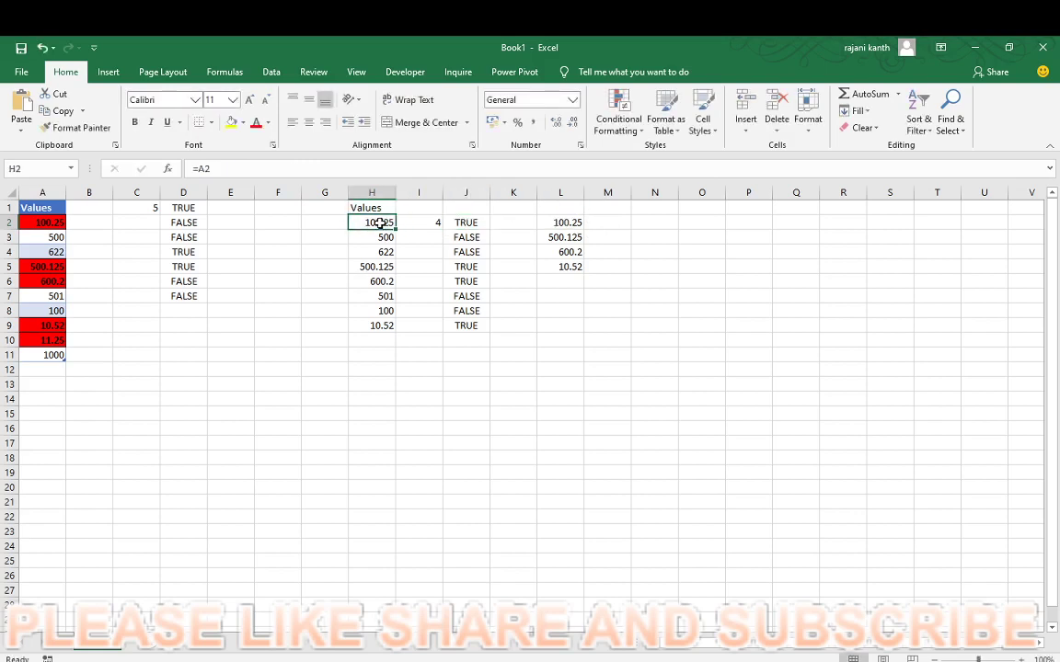
pyautogui.hotkey('ctrl', 'shift', 'Down')
pyautogui.press('alt')
pyautogui.press('h')
pyautogui.press('l')
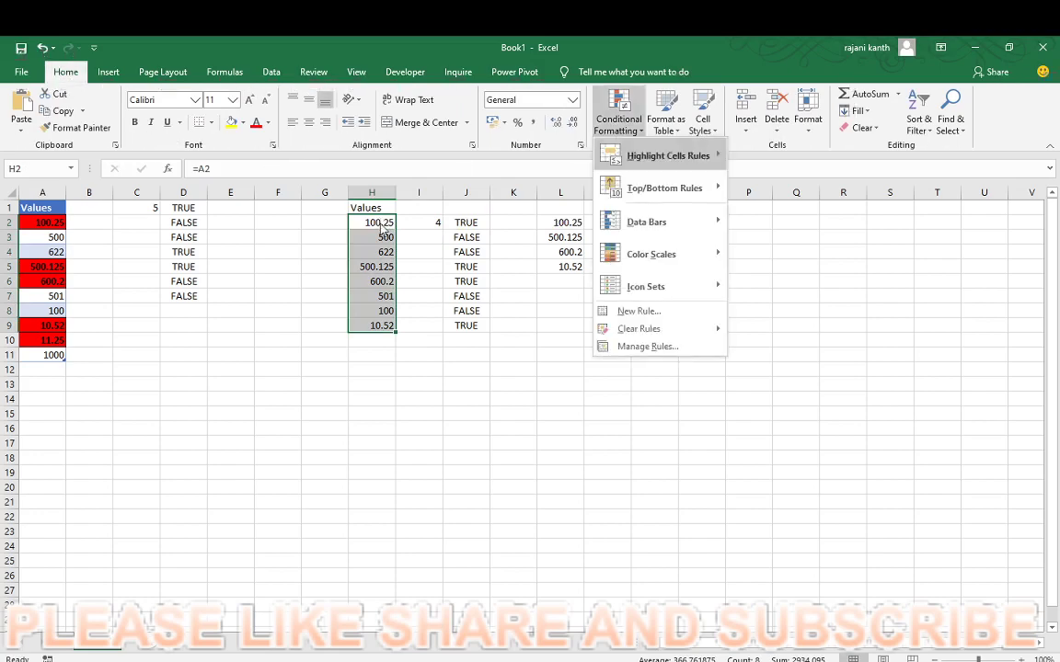
pyautogui.press('n')
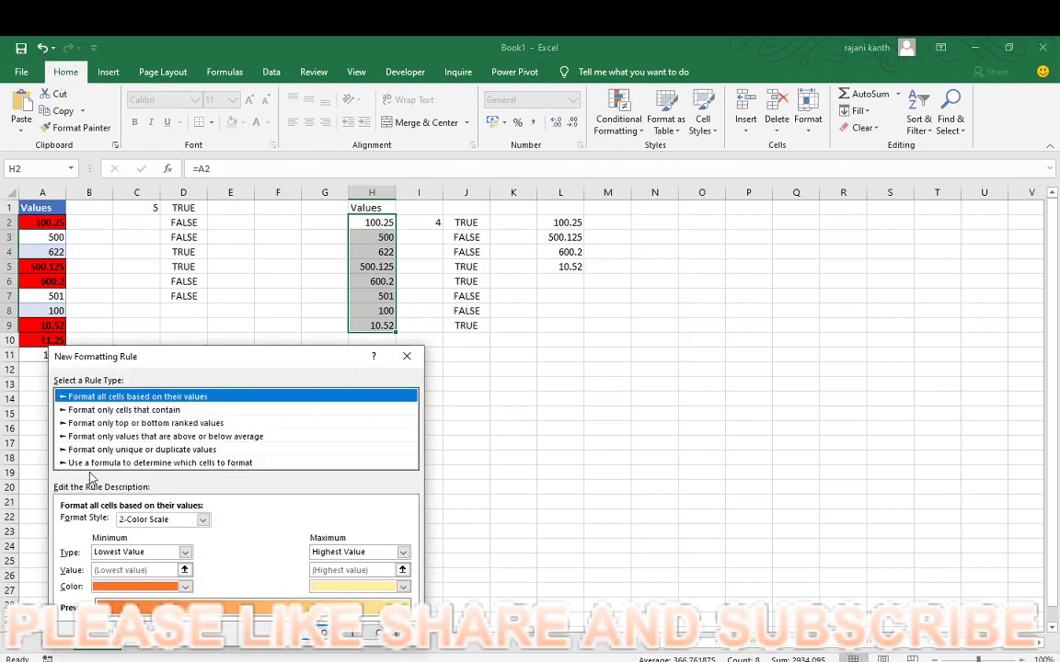
# Make the rule use formula =ISNUMBER(SEARCH(".",H2)) with a red fill and apply it.
pyautogui.click(235, 465)
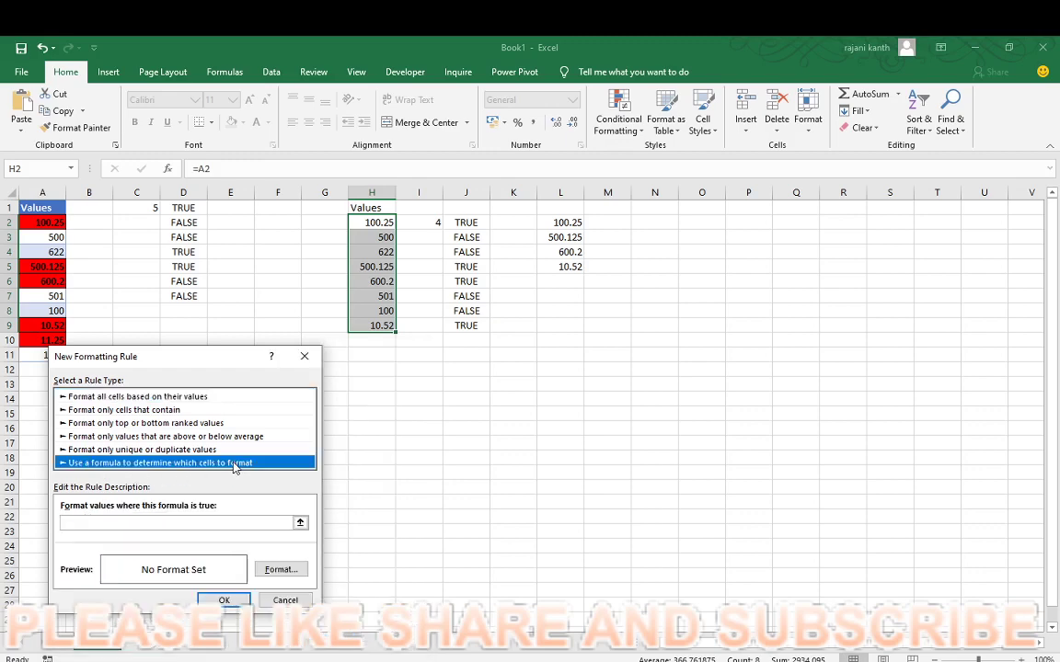
pyautogui.click(162, 525)
pyautogui.hotkey('ctrl', 'v')
pyautogui.click(262, 570)
pyautogui.click(79, 461)
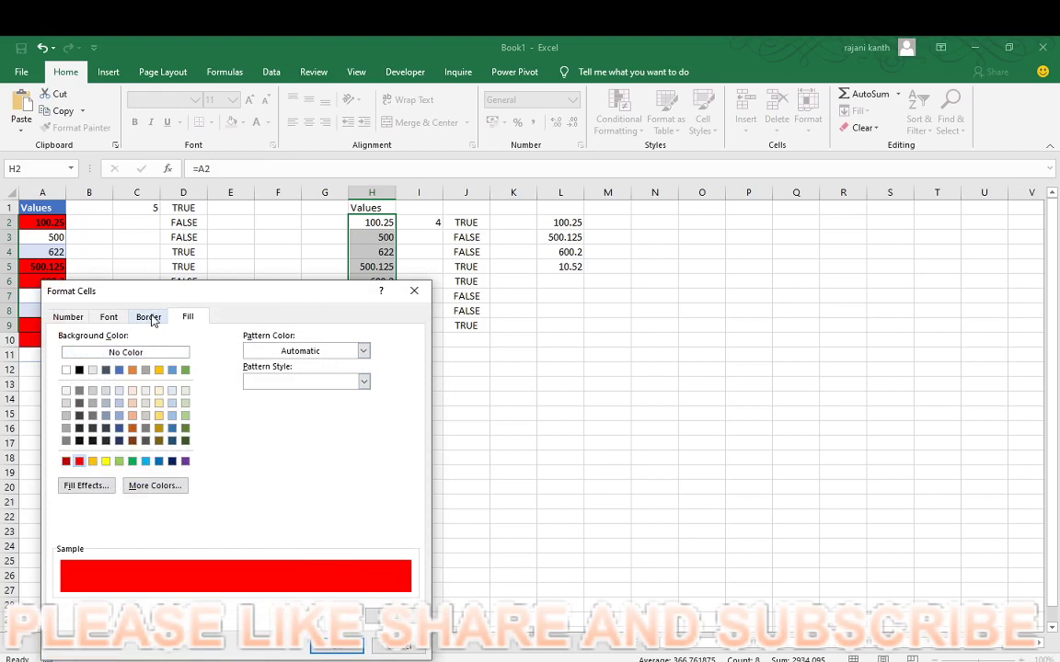
pyautogui.click(67, 317)
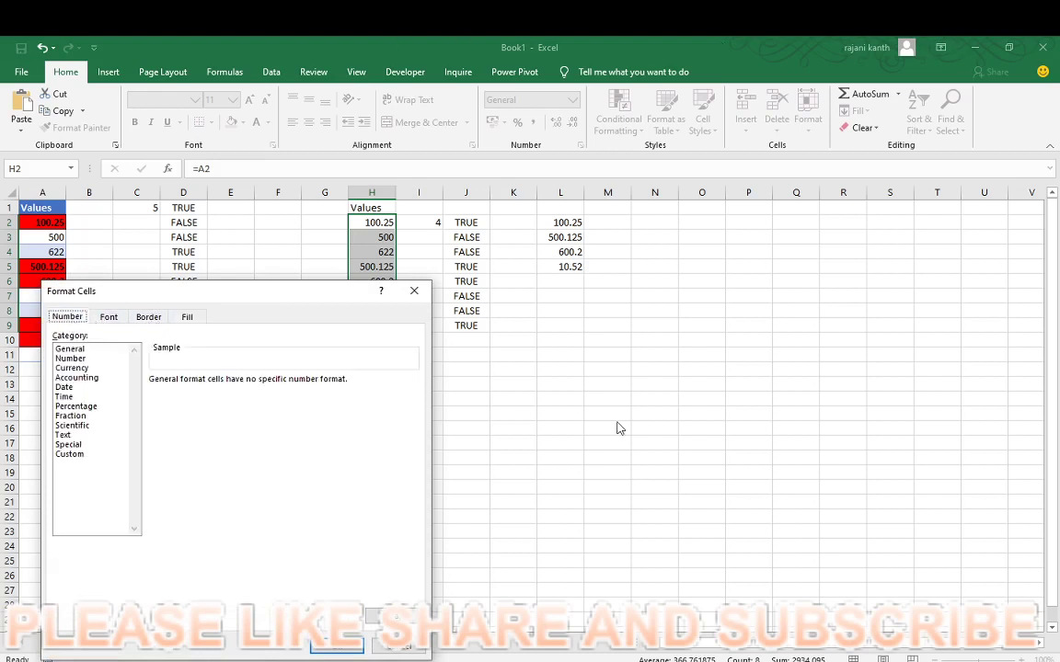
pyautogui.click(341, 646)
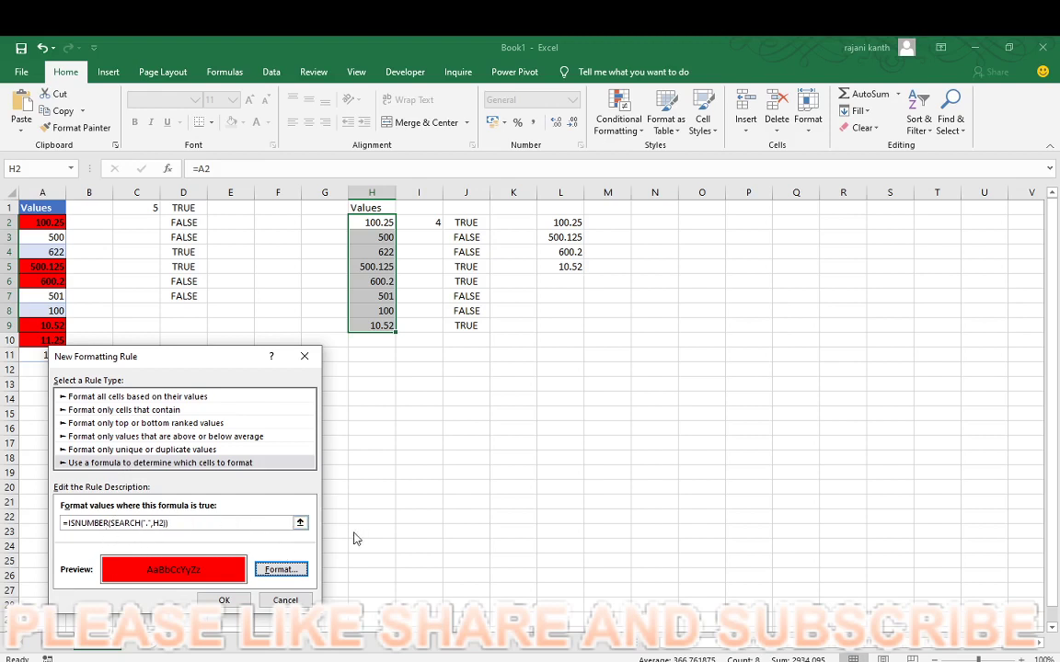
pyautogui.click(226, 601)
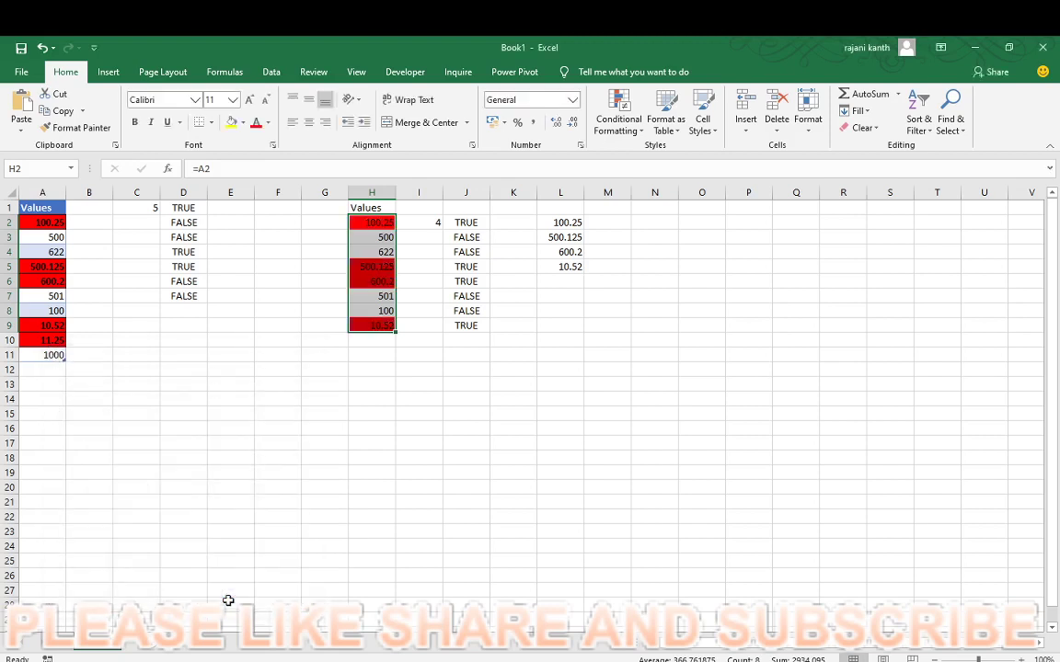
# Test a value of 522, then 522.55, in H10, and clear it again.
pyautogui.click(389, 344)
pyautogui.write('522')
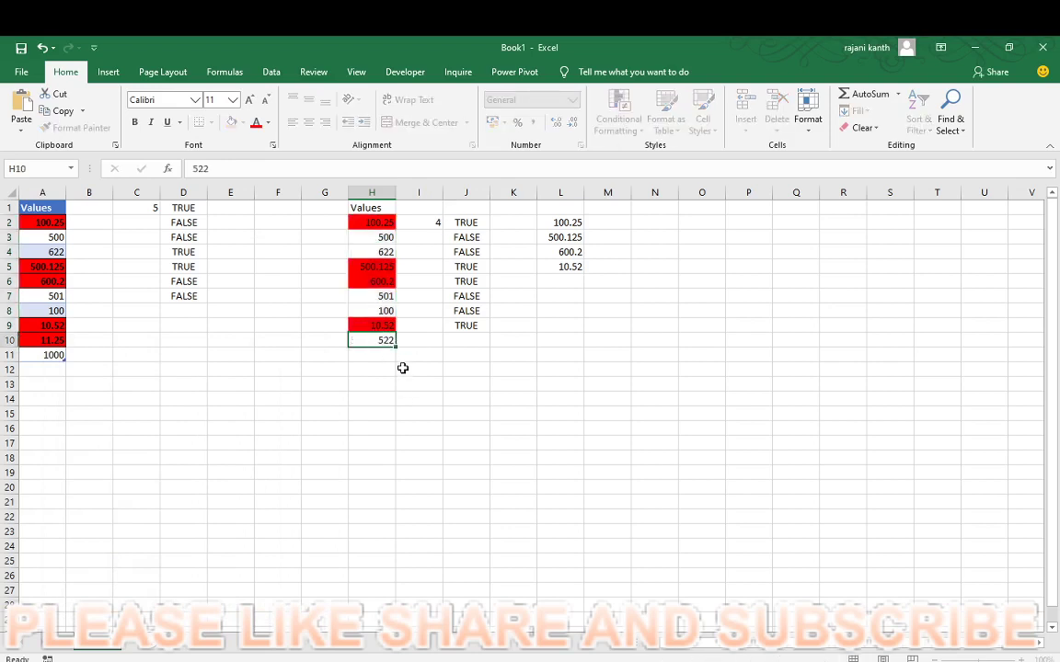
pyautogui.press('Return')
pyautogui.press('Up')
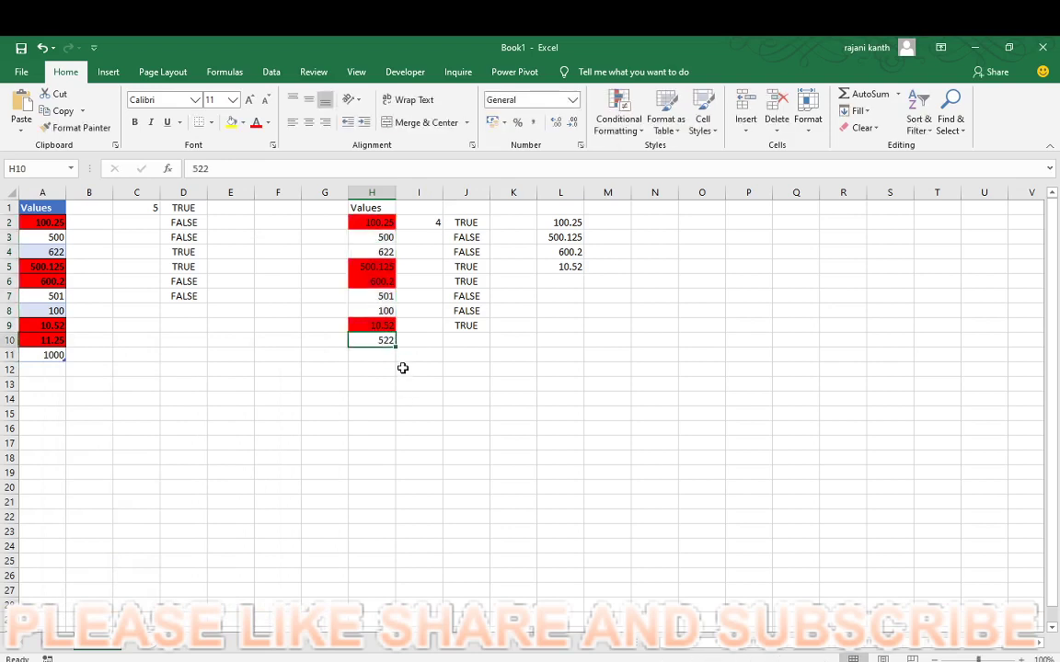
pyautogui.press('F2')
pyautogui.write('.55')
pyautogui.press('Return')
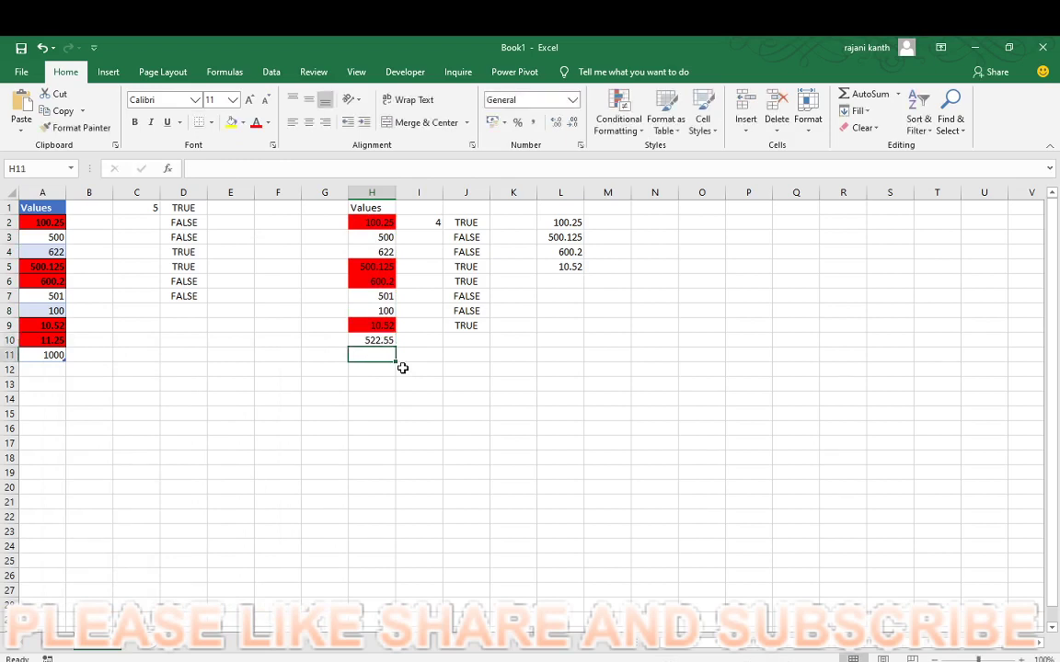
pyautogui.press('Up')
pyautogui.press('Delete')
# Bold the Values header in H1, then start Create Table from H2.
pyautogui.press('Up')
pyautogui.press('Up')
pyautogui.press('Up')
pyautogui.press('Up')
pyautogui.press('Up')
pyautogui.press('Up')
pyautogui.press('Up')
pyautogui.press('Up')
pyautogui.press('Up')
pyautogui.hotkey('shift', 'Down')
pyautogui.hotkey('shift', 'Down')
pyautogui.hotkey('shift', 'Down')
pyautogui.hotkey('shift', 'Down')
pyautogui.hotkey('shift', 'Down')
pyautogui.hotkey('shift', 'Down')
pyautogui.hotkey('shift', 'Down')
pyautogui.hotkey('shift', 'Down')
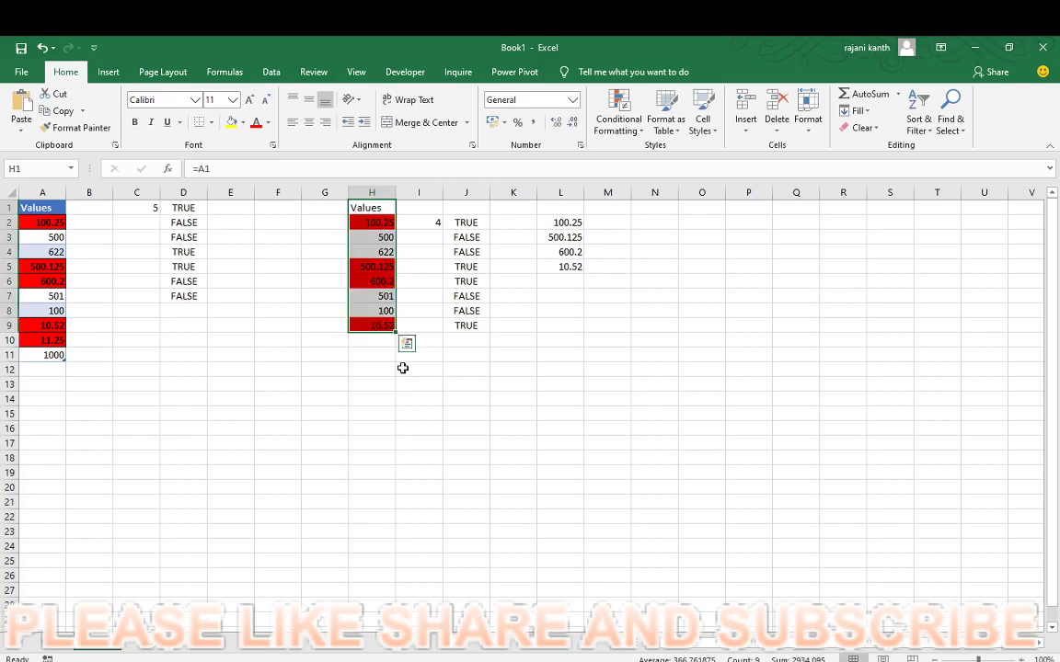
pyautogui.press('Down')
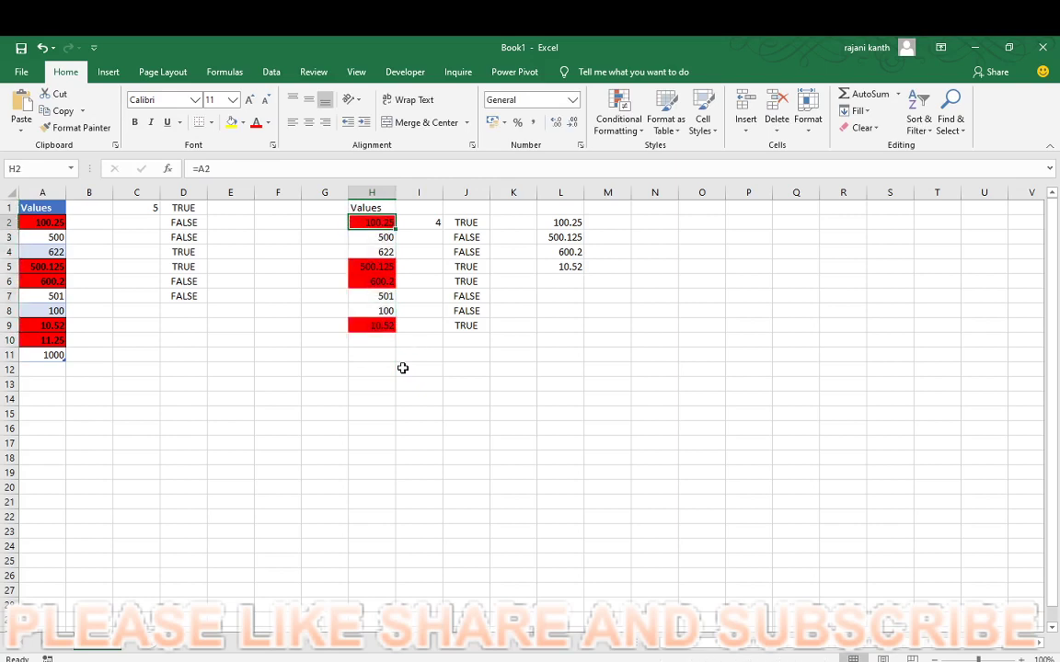
pyautogui.press('Up')
pyautogui.hotkey('ctrl', 'b')
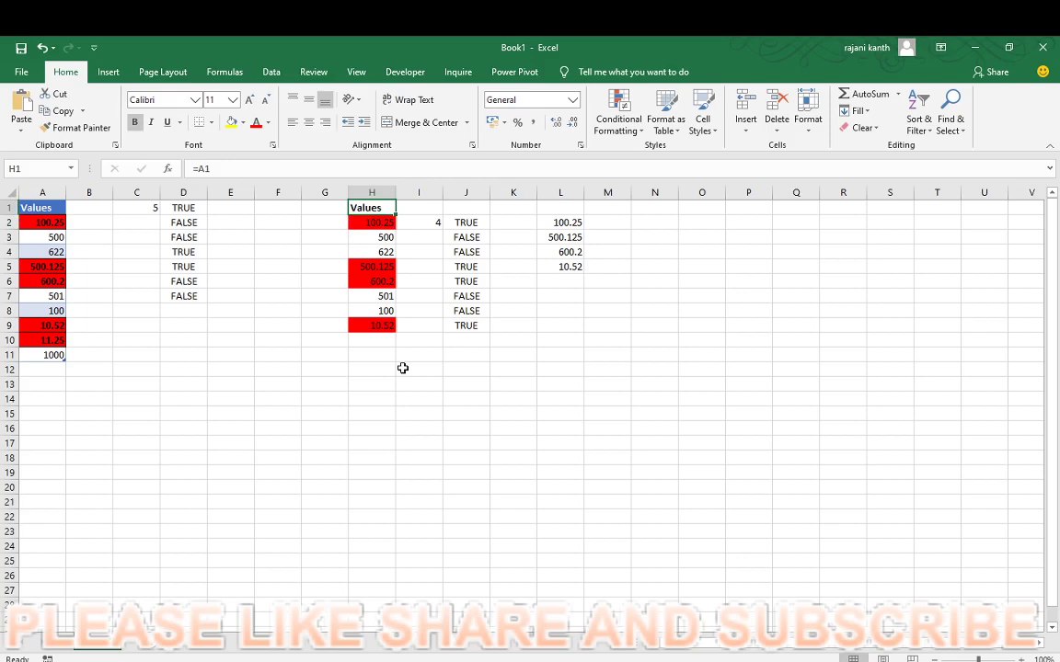
pyautogui.press('Down')
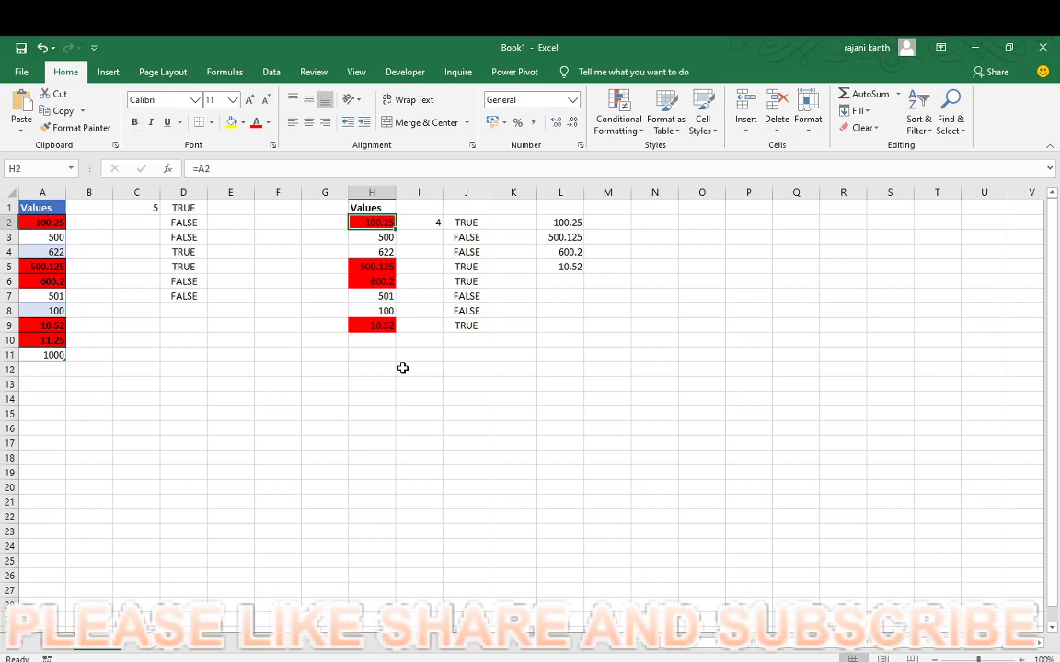
pyautogui.hotkey('ctrl', 't')
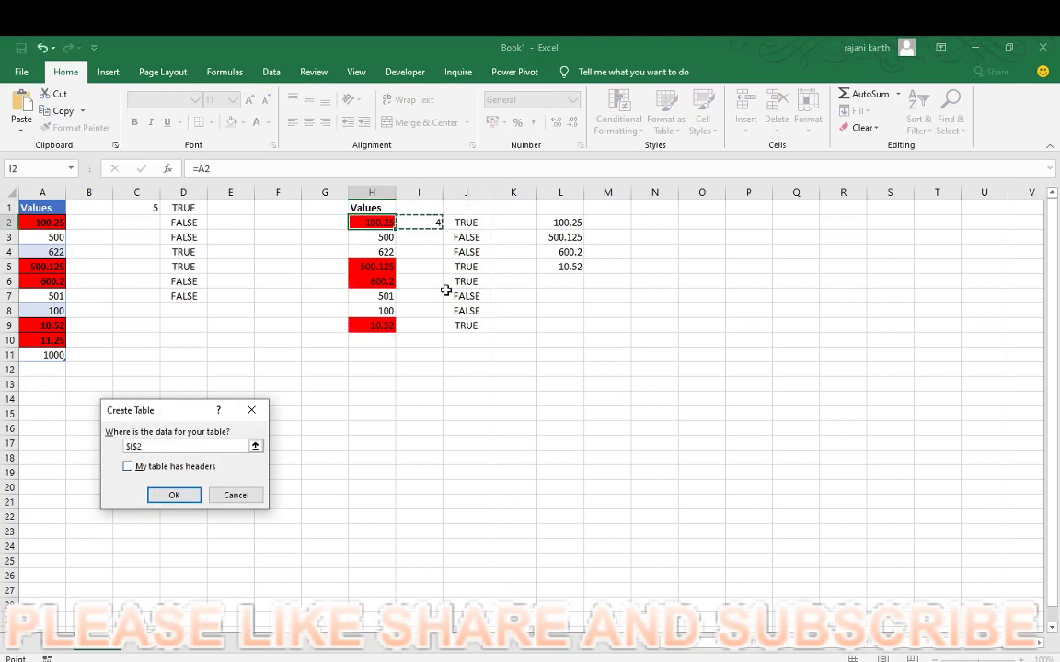
# Cancel table creation and move columns I:J one column right into J:K.
pyautogui.press('Escape')
pyautogui.moveTo(425, 192); pyautogui.dragTo(452, 193)
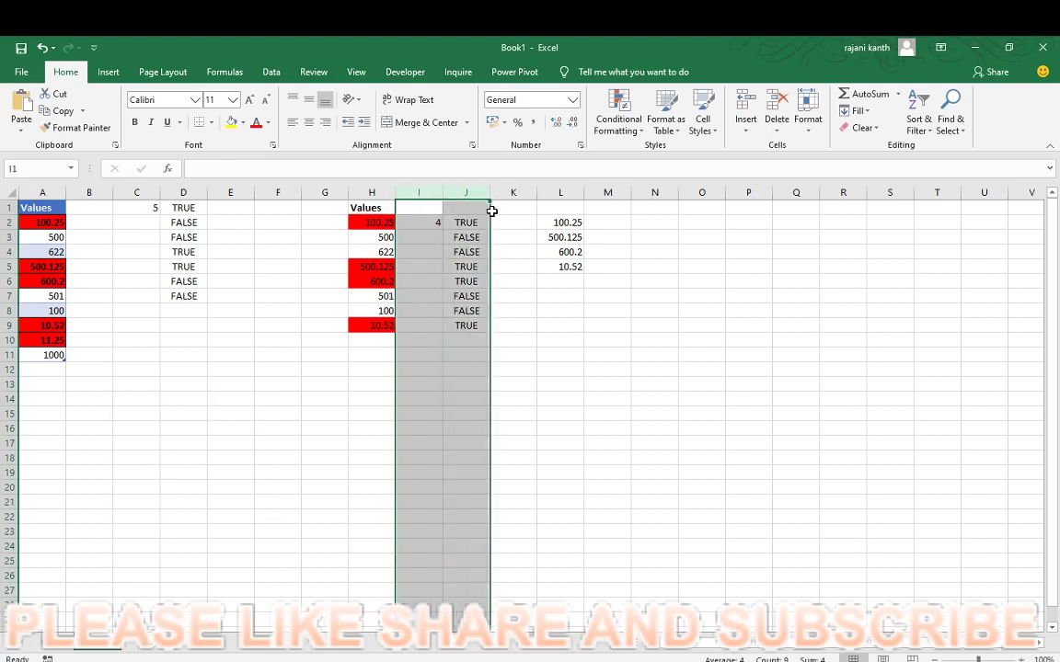
pyautogui.moveTo(489, 213); pyautogui.dragTo(502, 216)
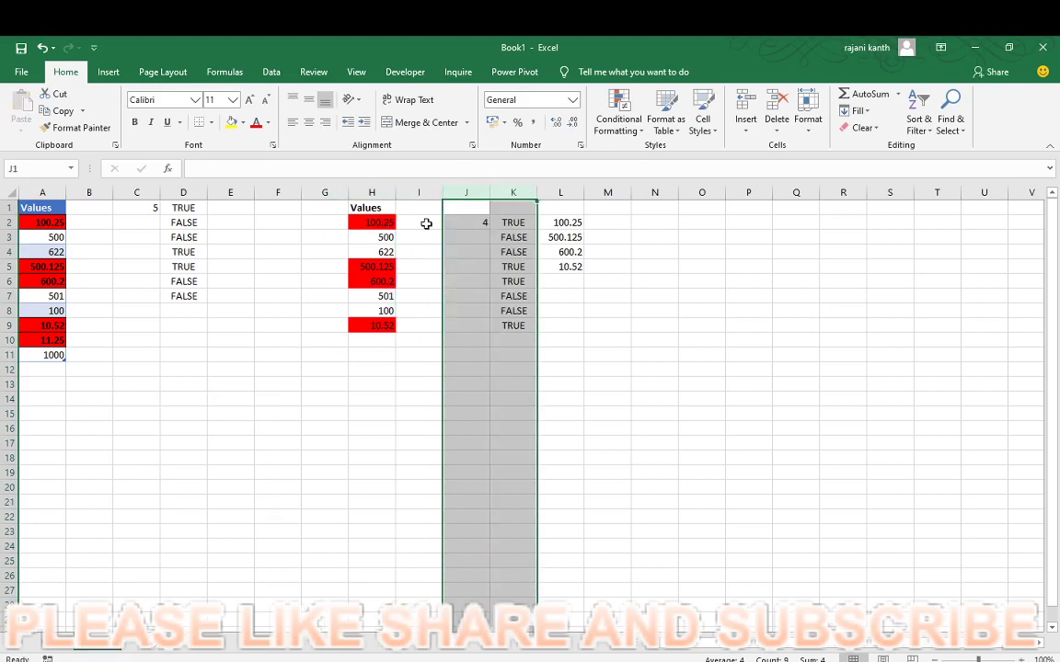
# Try a table on H1:H9, then dismiss the header-formula warning, leaving a plain range.
pyautogui.click(372, 208)
pyautogui.click(376, 223)
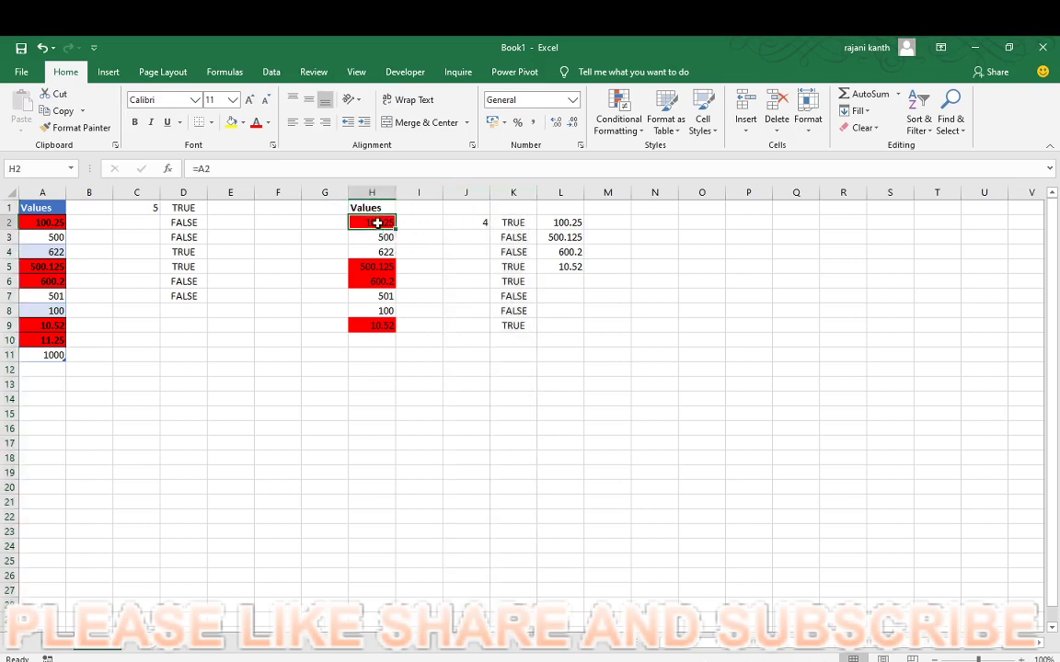
pyautogui.hotkey('ctrl', 't')
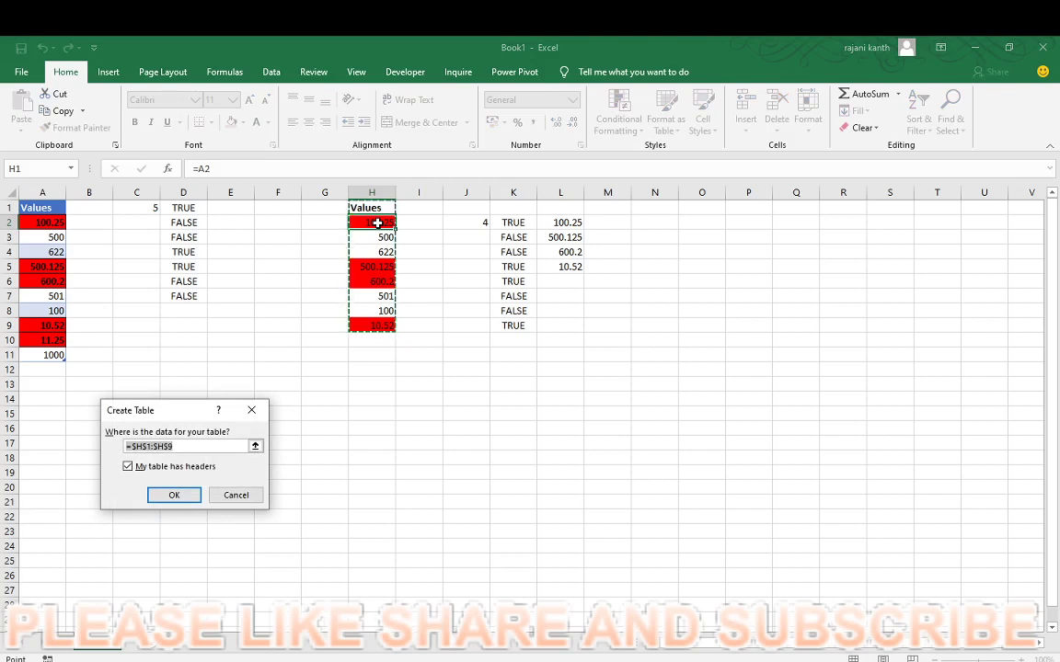
pyautogui.press('Return')
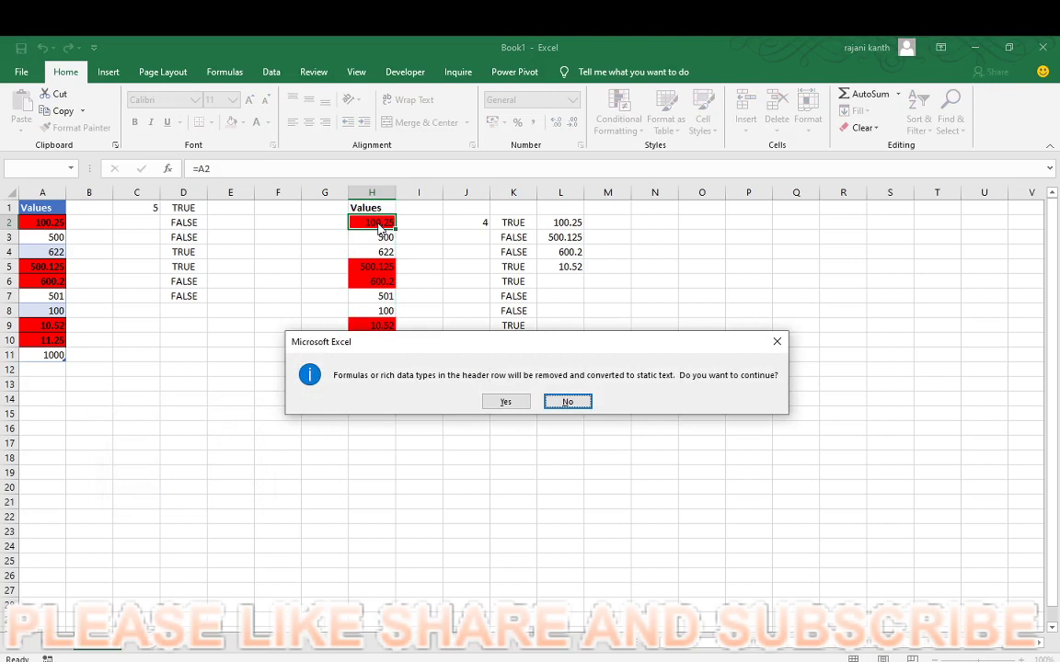
pyautogui.press('Left')
pyautogui.press('Return')
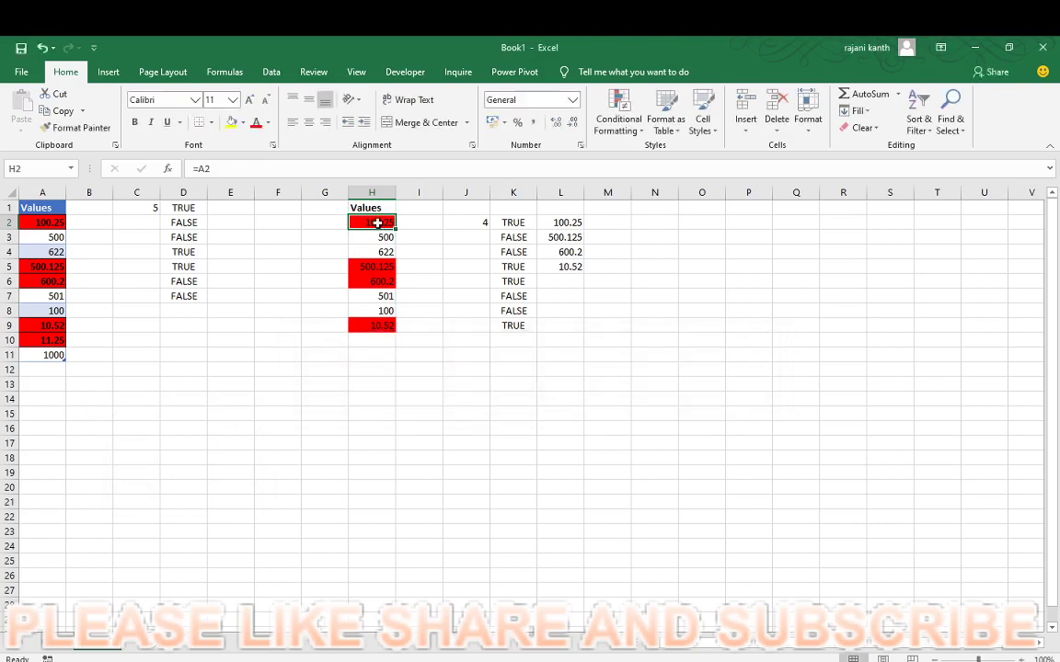
# Replace the =A1 formula in H1 with the header text values1.
pyautogui.click(387, 208)
pyautogui.doubleClick(387, 207)
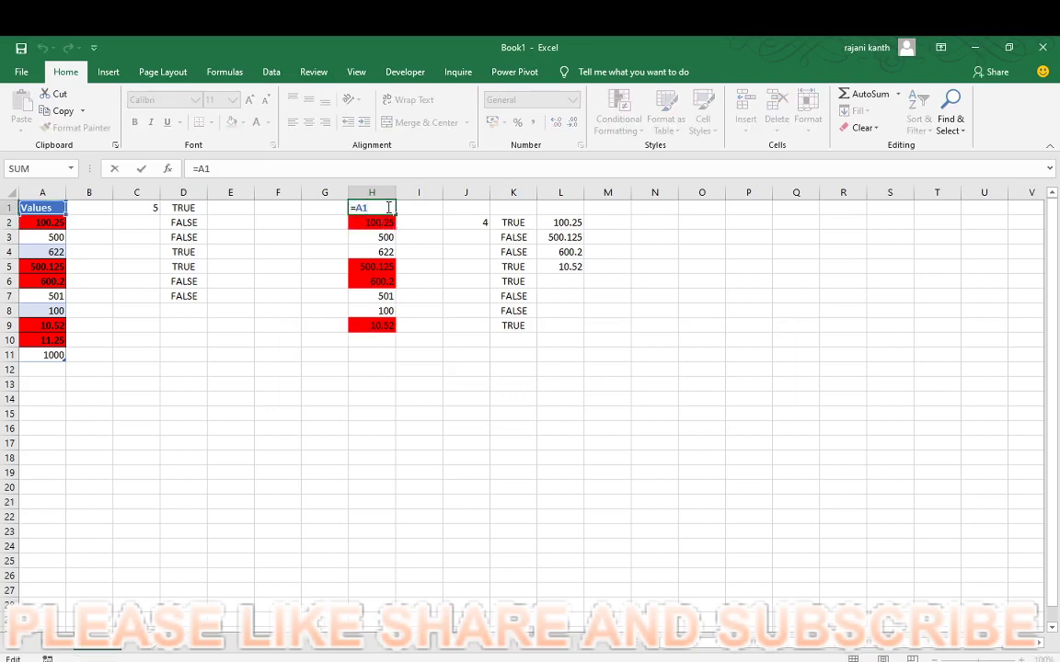
pyautogui.press('Escape')
pyautogui.doubleClick(388, 208)
pyautogui.press('BackSpace')
pyautogui.press('BackSpace')
pyautogui.press('BackSpace')
pyautogui.write('values1')
pyautogui.press('Return')
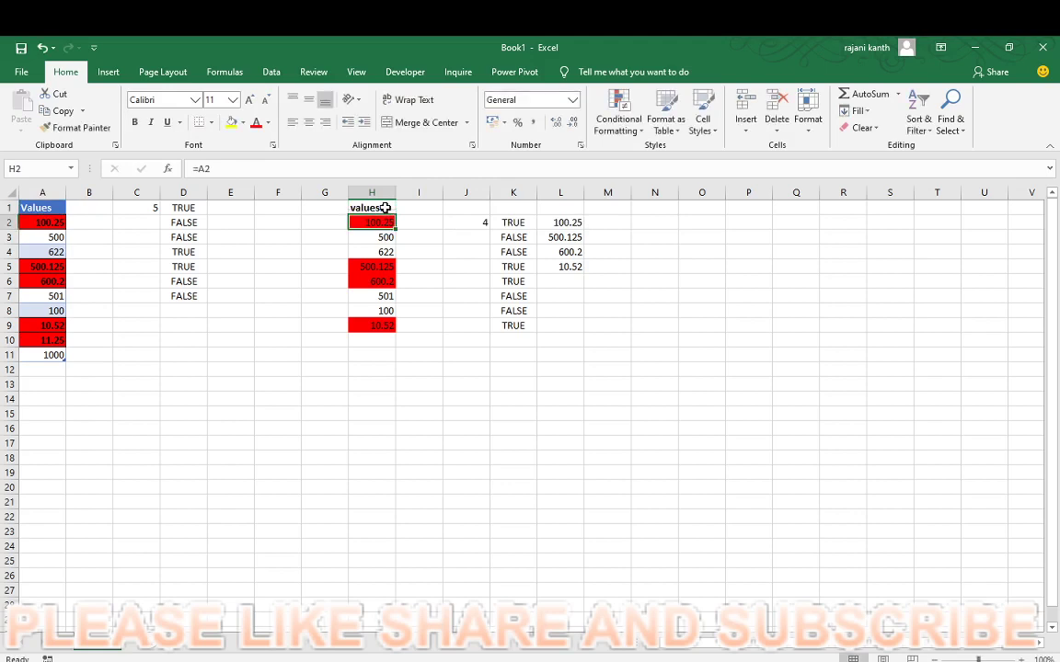
# Turn the values1 column H1:H9 into a table with headers.
pyautogui.click(384, 209)
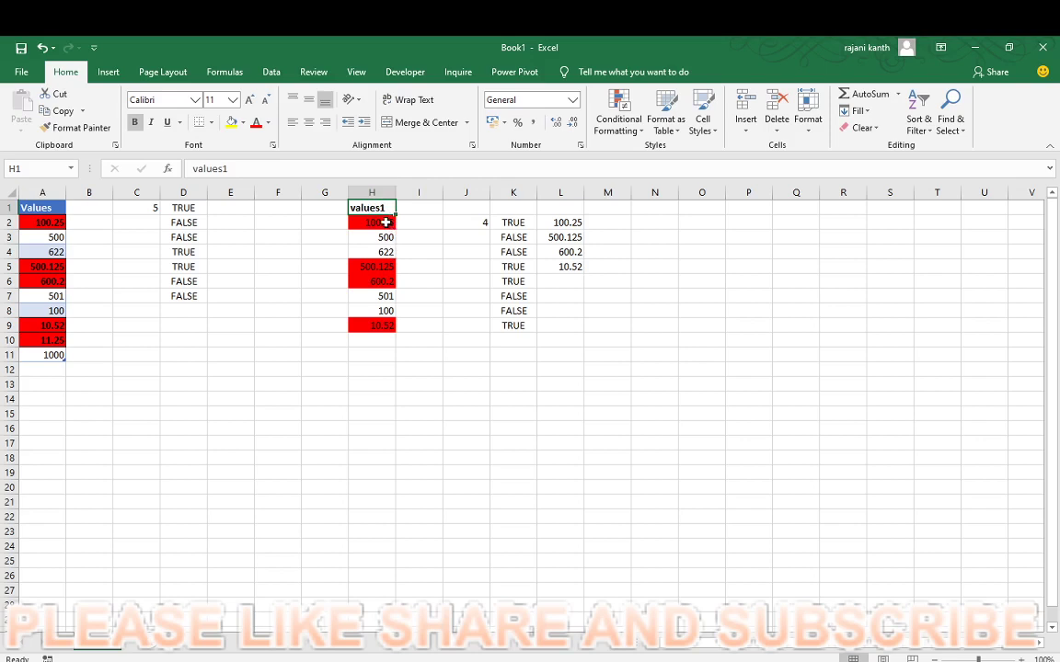
pyautogui.hotkey('ctrl', 't')
pyautogui.press('Return')
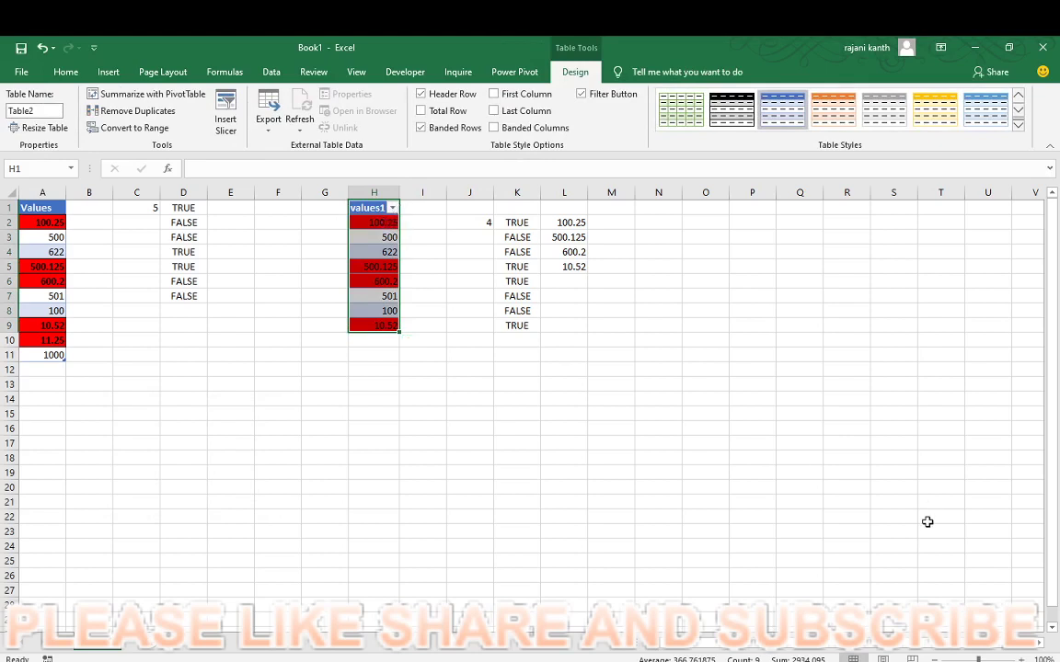
# Hide the table's filter button and extend the table with new rows below H9.
pyautogui.hotkey('ctrl', 'shift', 'l')
pyautogui.click(377, 324)
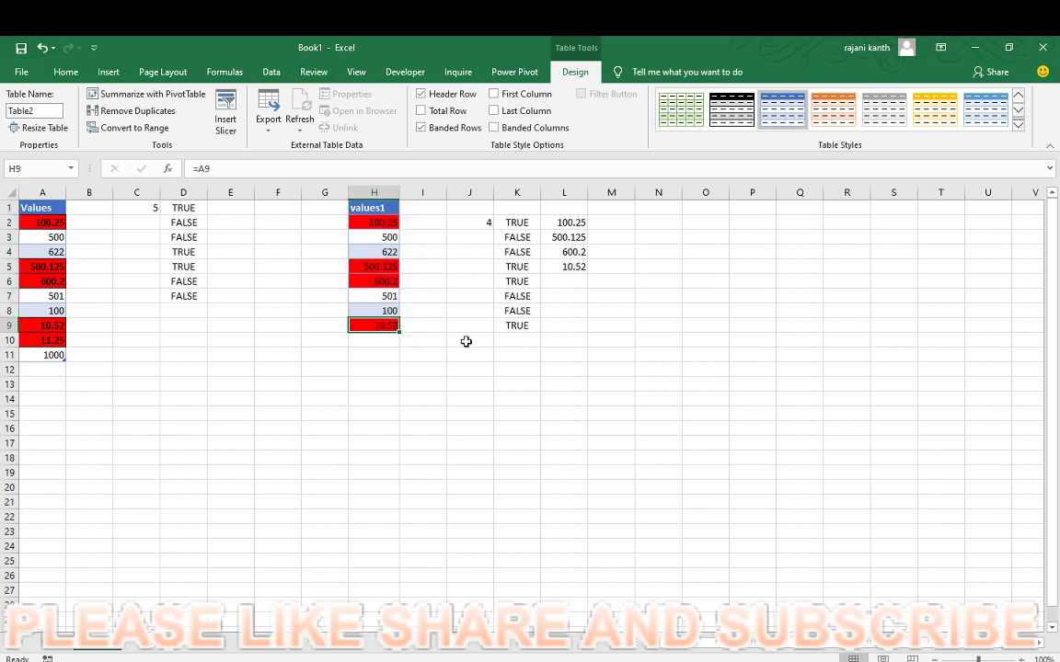
pyautogui.press('Tab')
pyautogui.press('Tab')
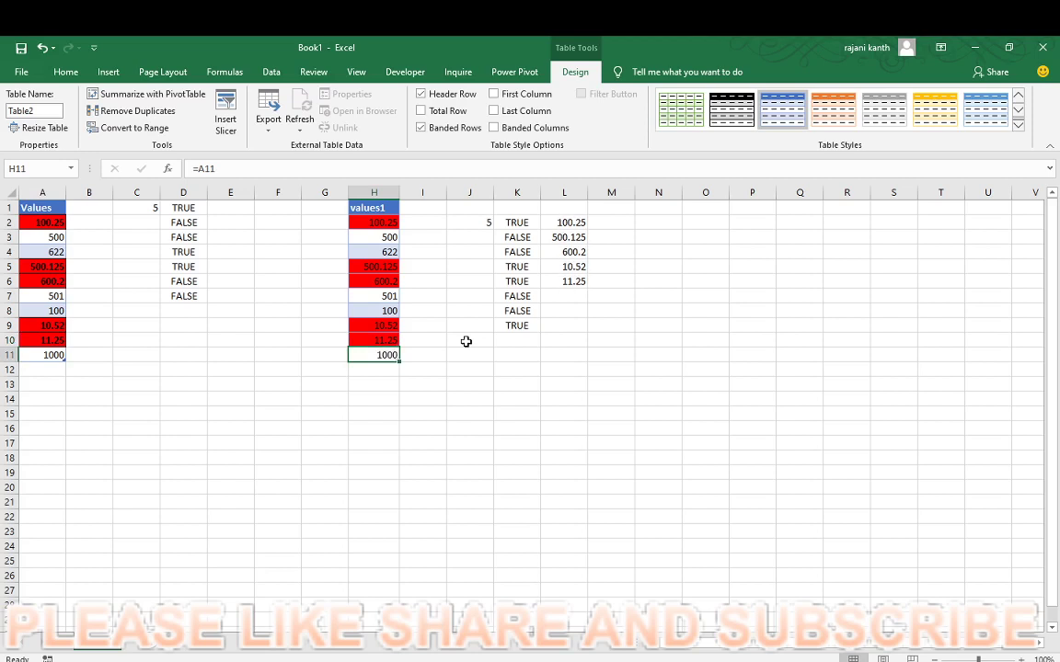
pyautogui.press('Tab')
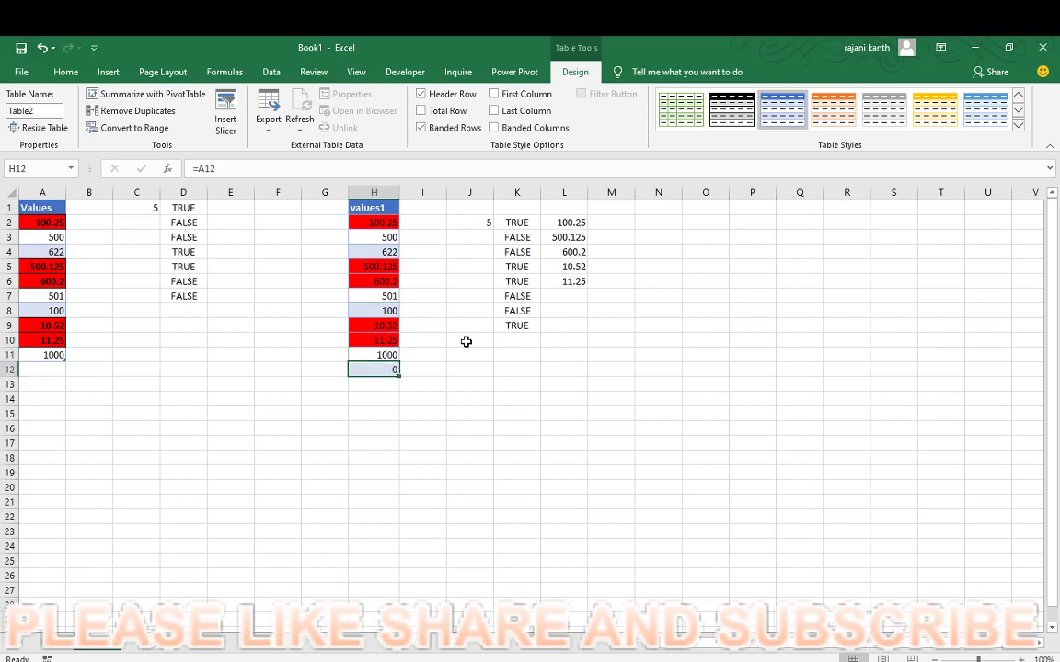
# Enter 500, 100.2, 205, 132.1, 0.002 and 1235 into the new table rows.
pyautogui.write('500')
pyautogui.press('Return')
pyautogui.write('100.2')
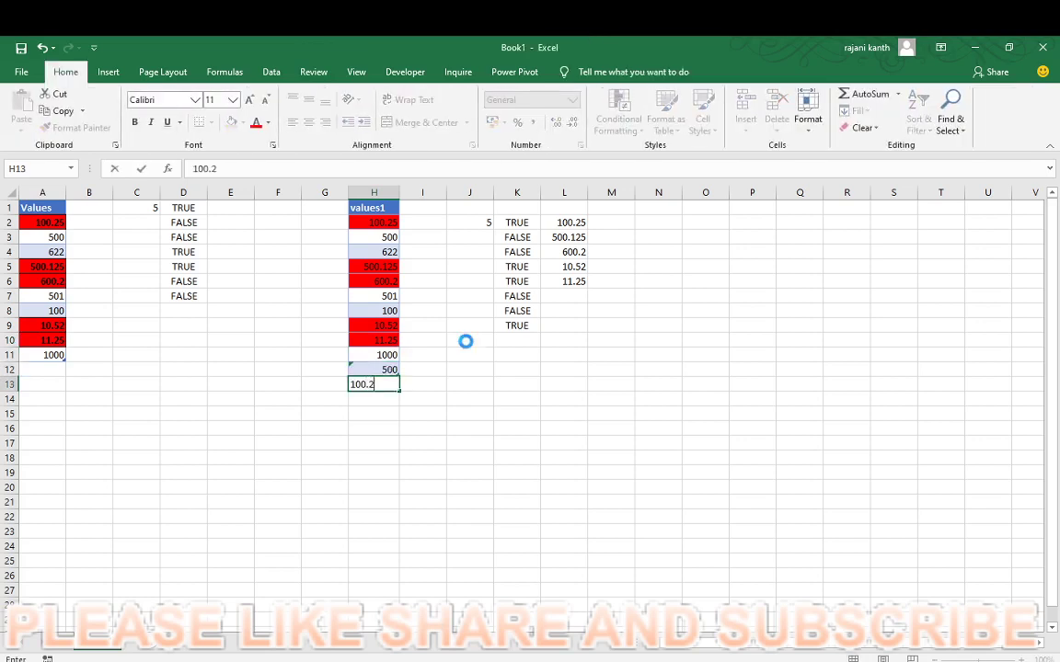
pyautogui.press('Return')
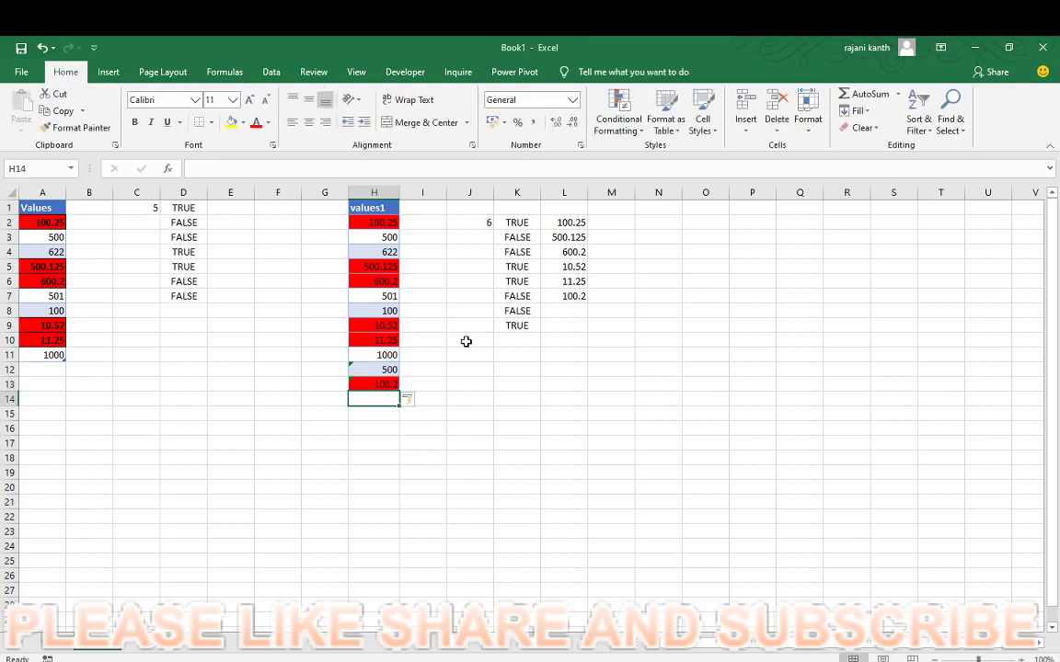
pyautogui.write('205')
pyautogui.press('Return')
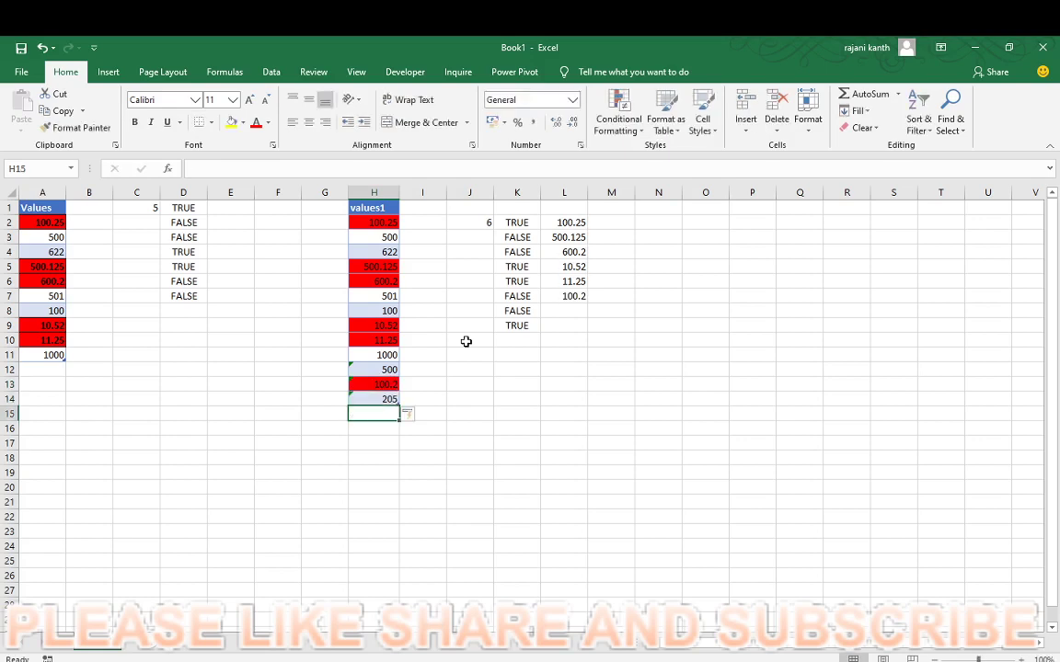
pyautogui.write('13')
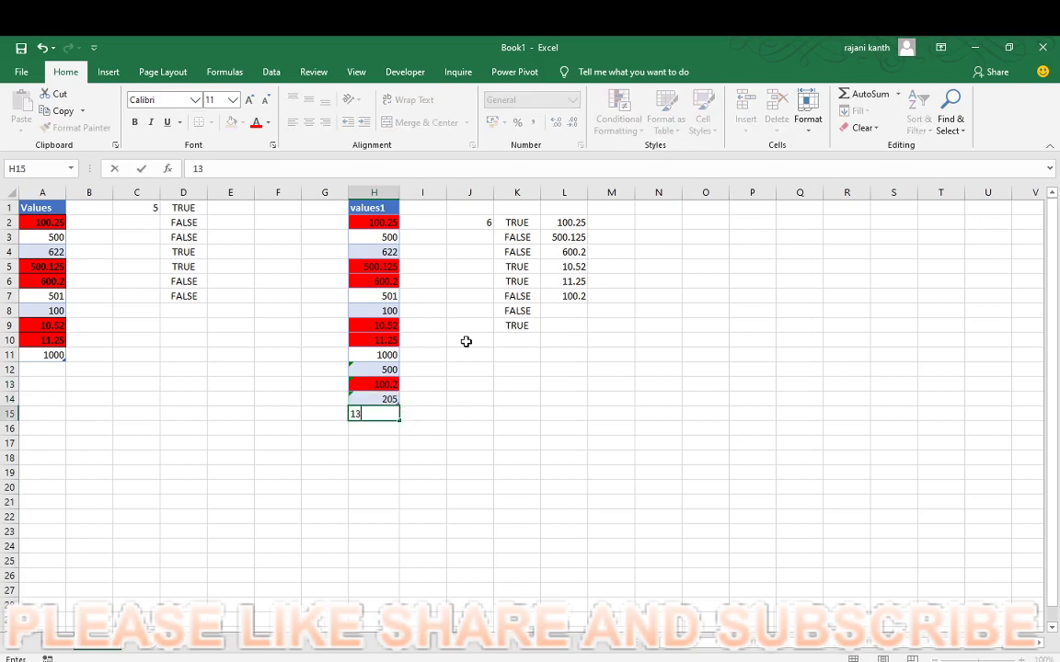
pyautogui.write('2.1')
pyautogui.press('Return')
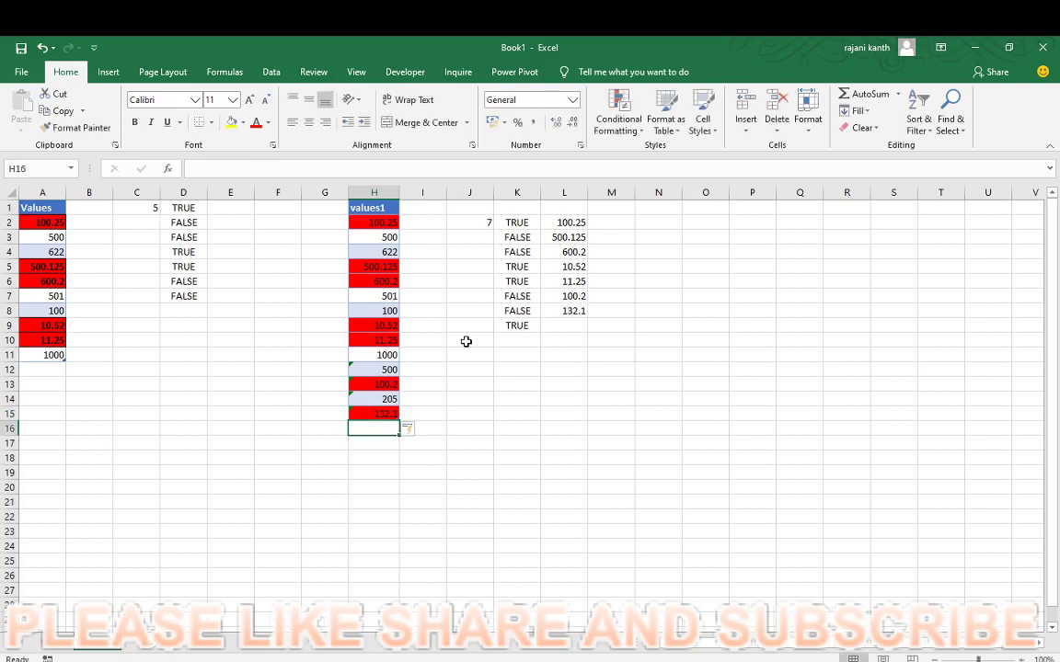
pyautogui.write('.00')
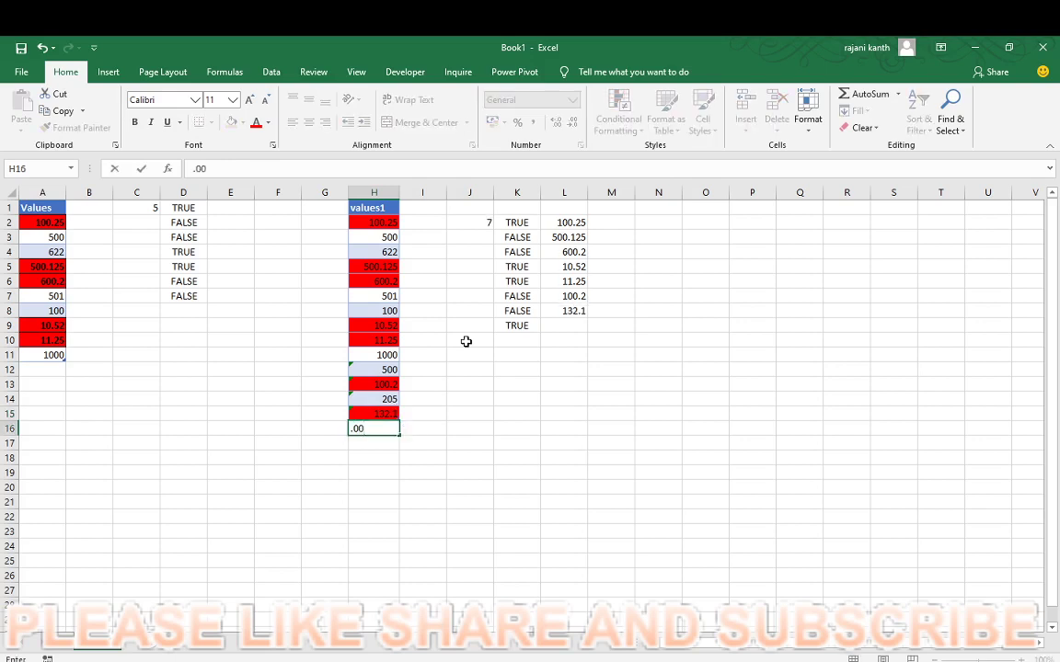
pyautogui.write('2')
pyautogui.press('Return')
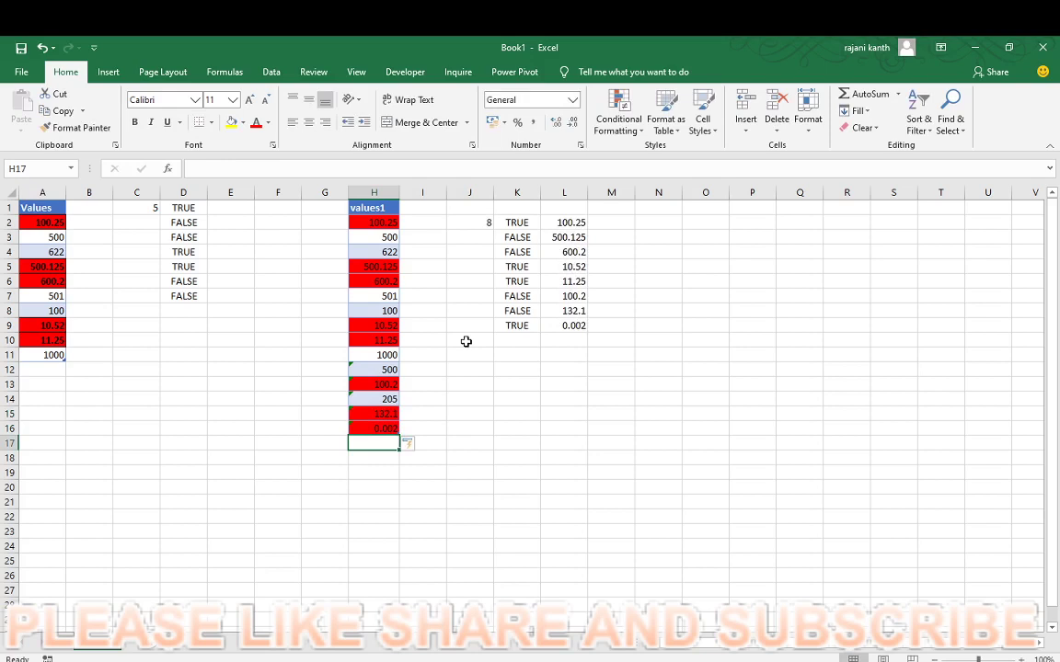
pyautogui.write('1235')
pyautogui.press('Return')
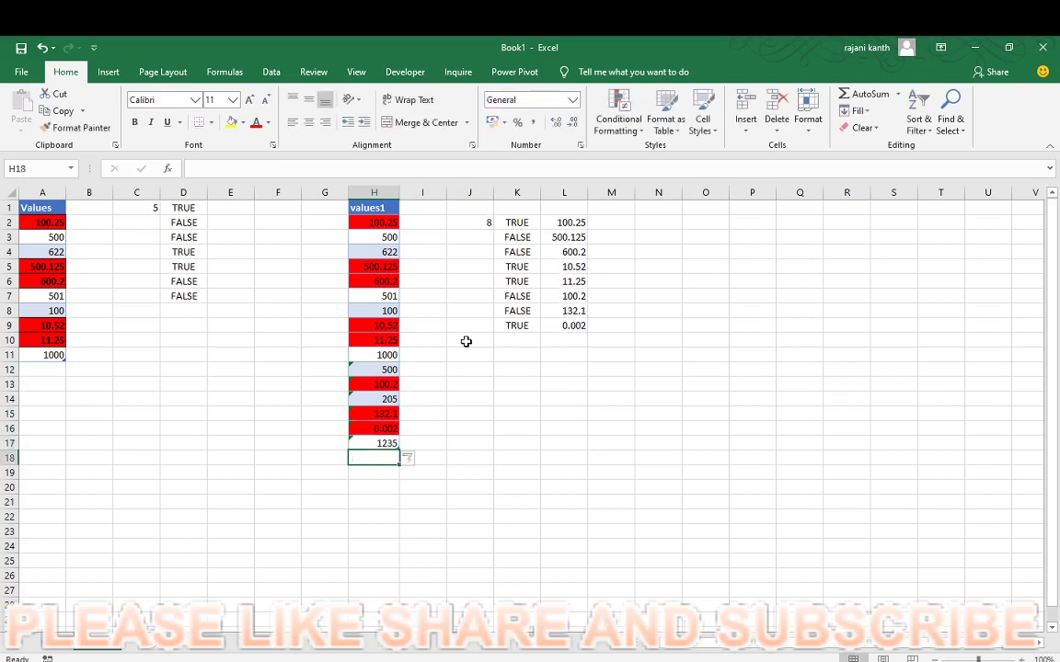